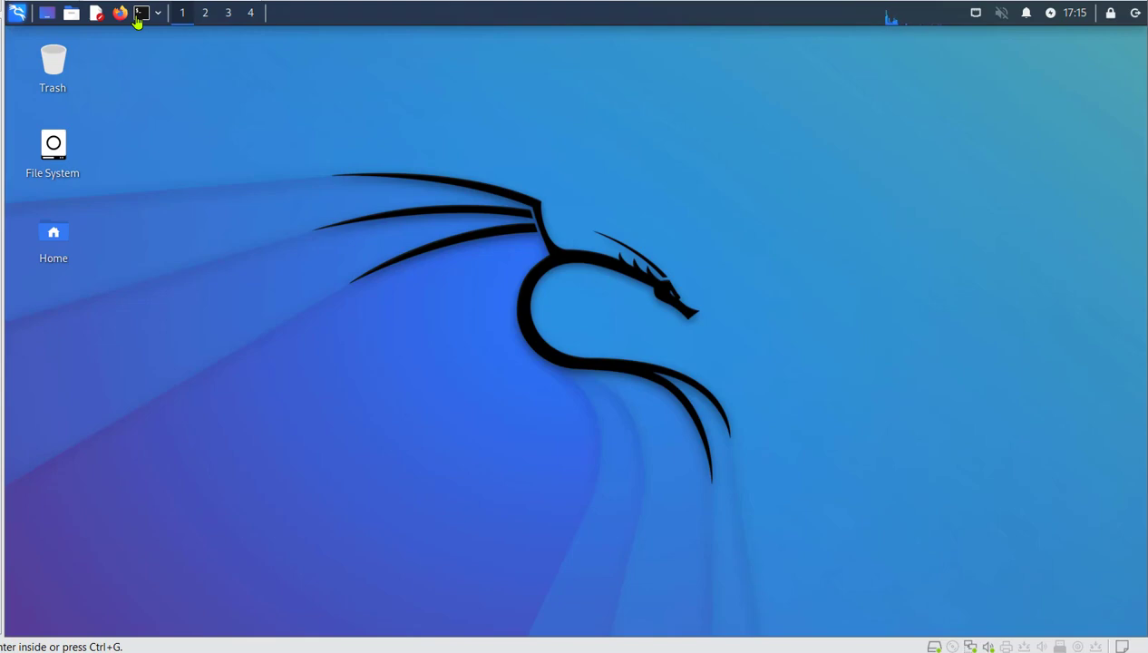
Launch Firefox from the top panel and maximize its window.
left_click(120, 18)
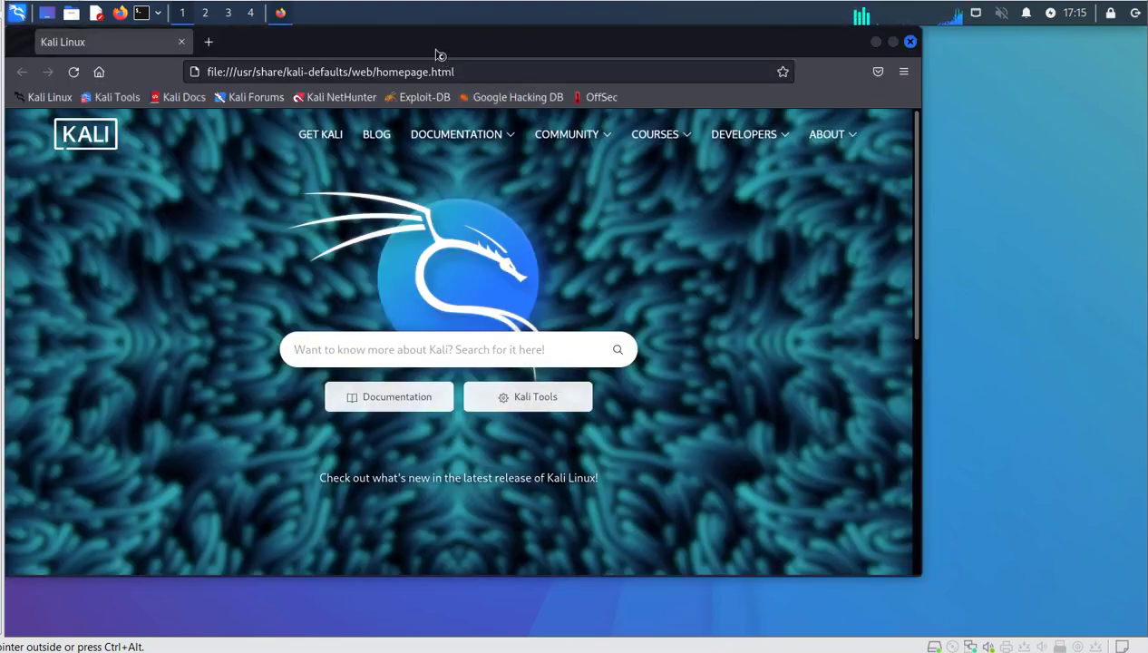
double_click(440, 54)
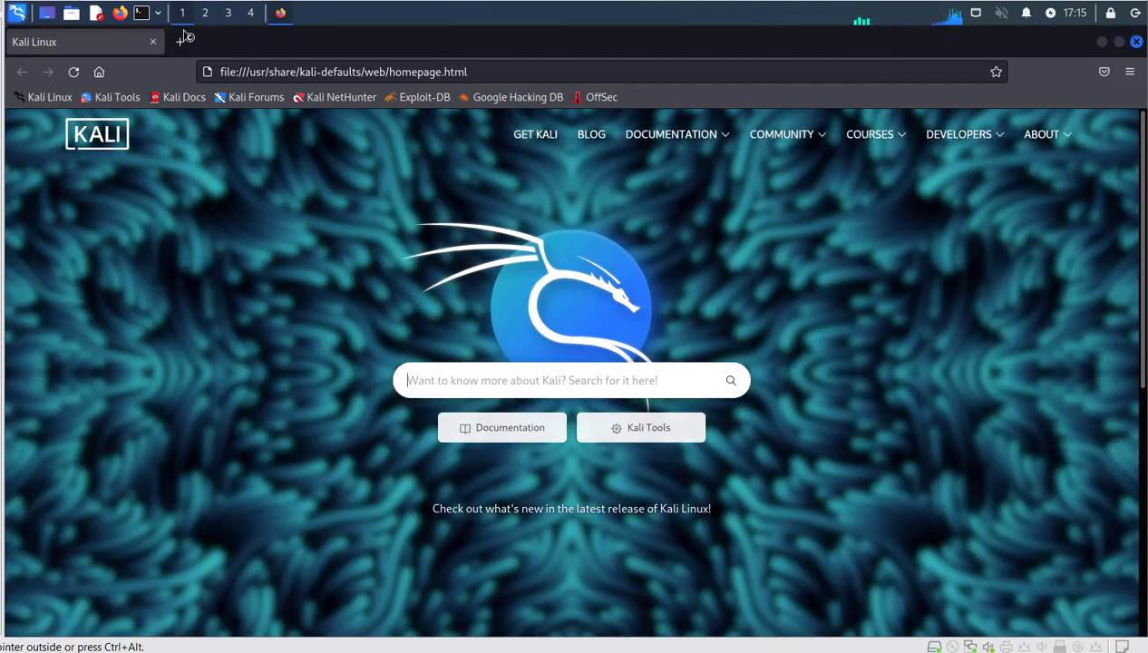
In a new tab, search Google for 'nessus essential download'.
left_click(179, 45)
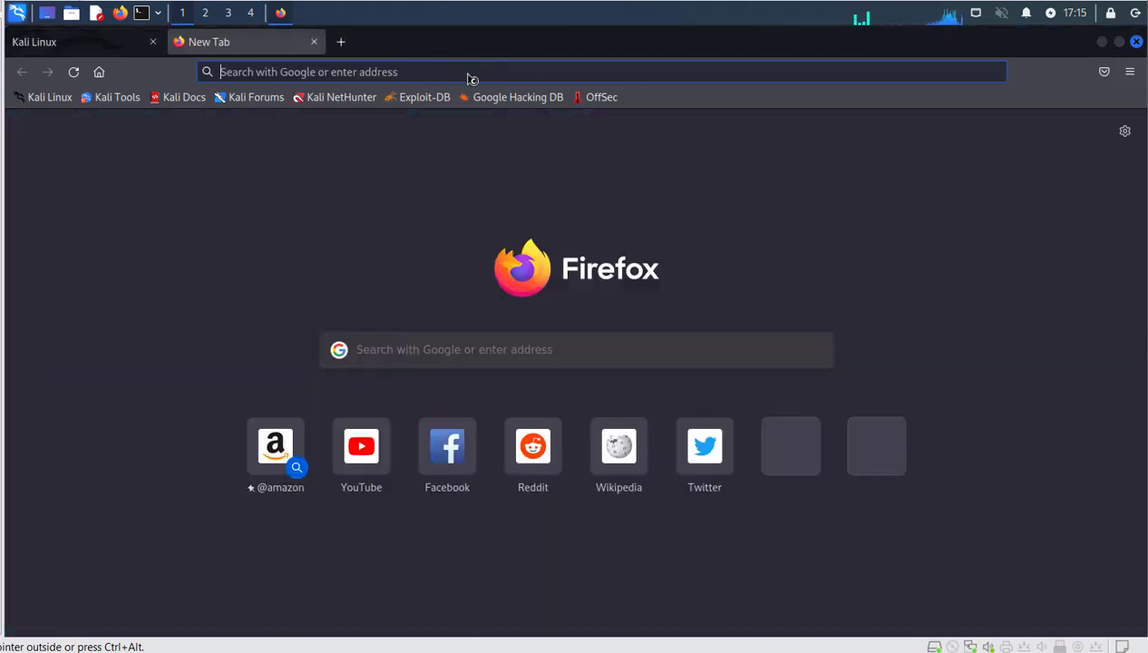
left_click(470, 78)
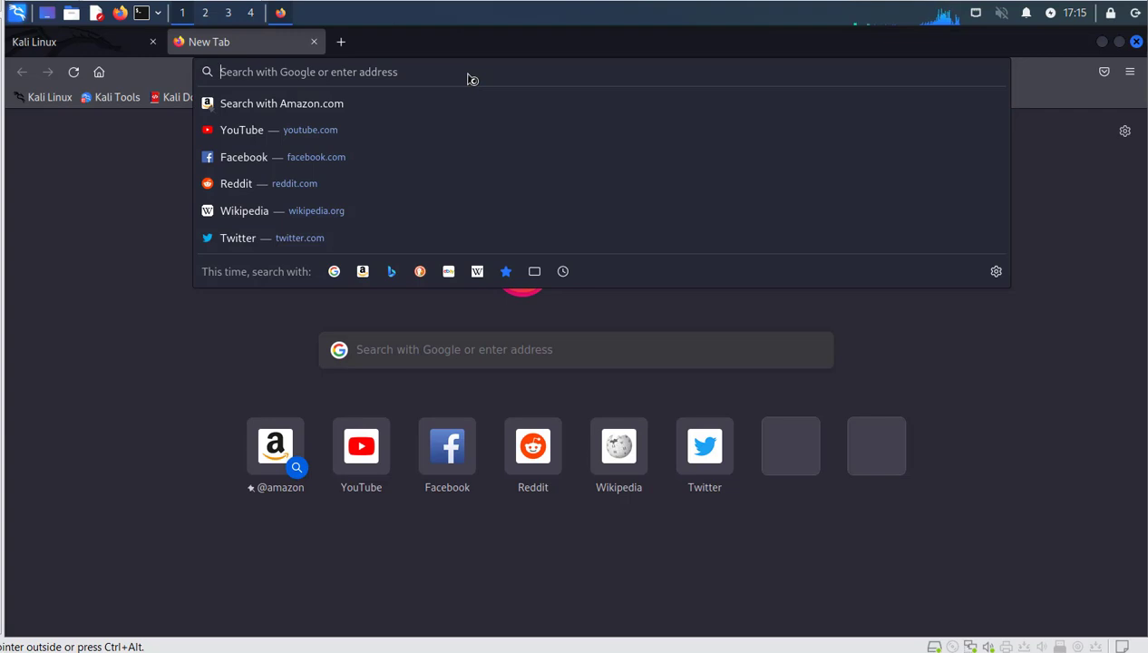
type("nessus")
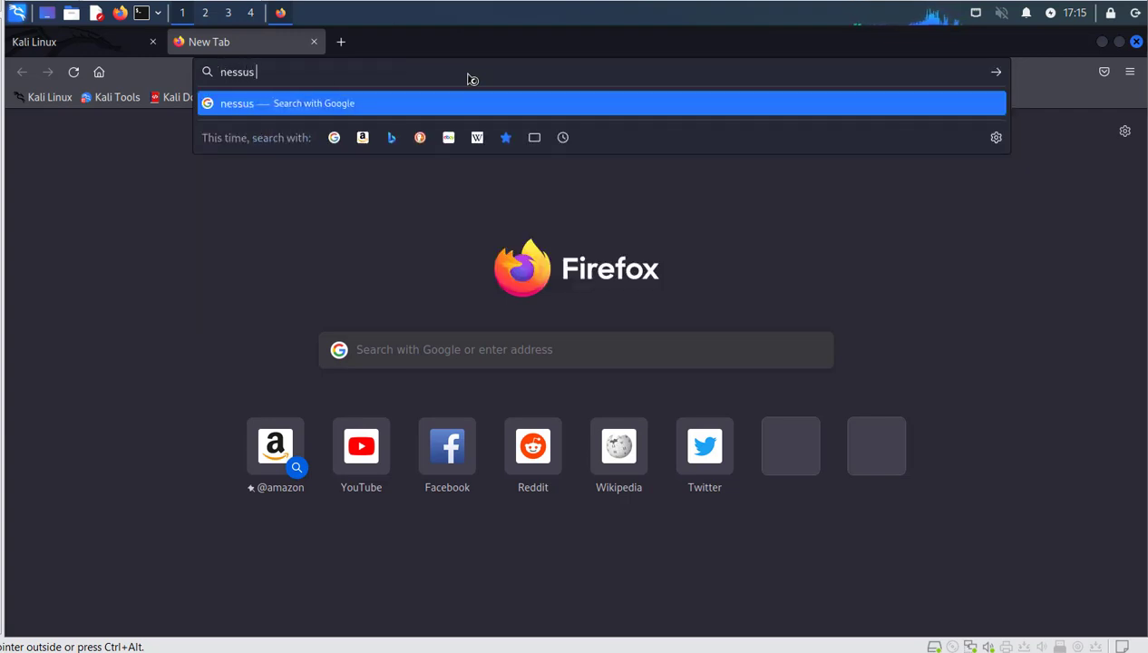
type(" essential")
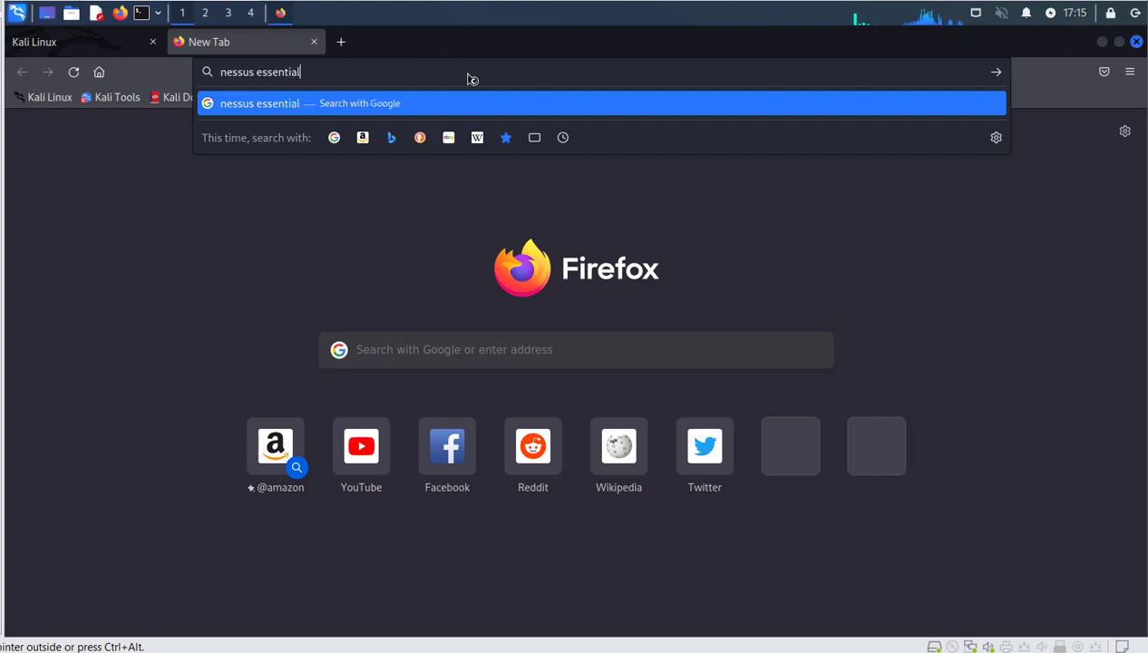
type(" download")
key("Return")
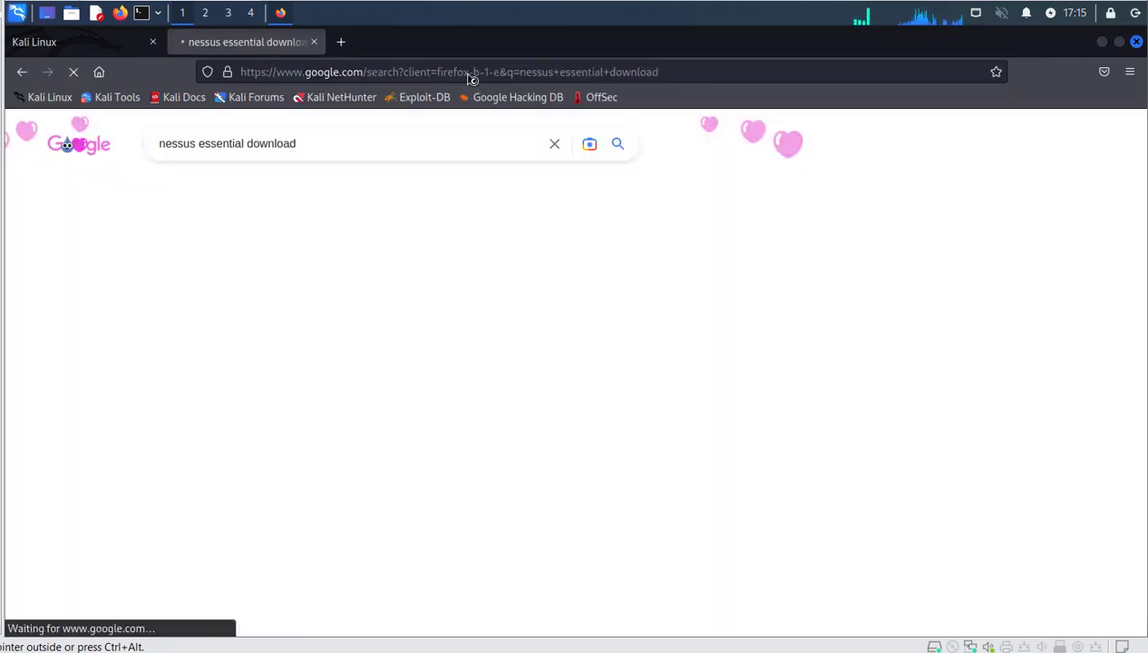
Open the 'Download Nessus | Tenable®' result in its own tab.
scroll(388, 418, "down", 3)
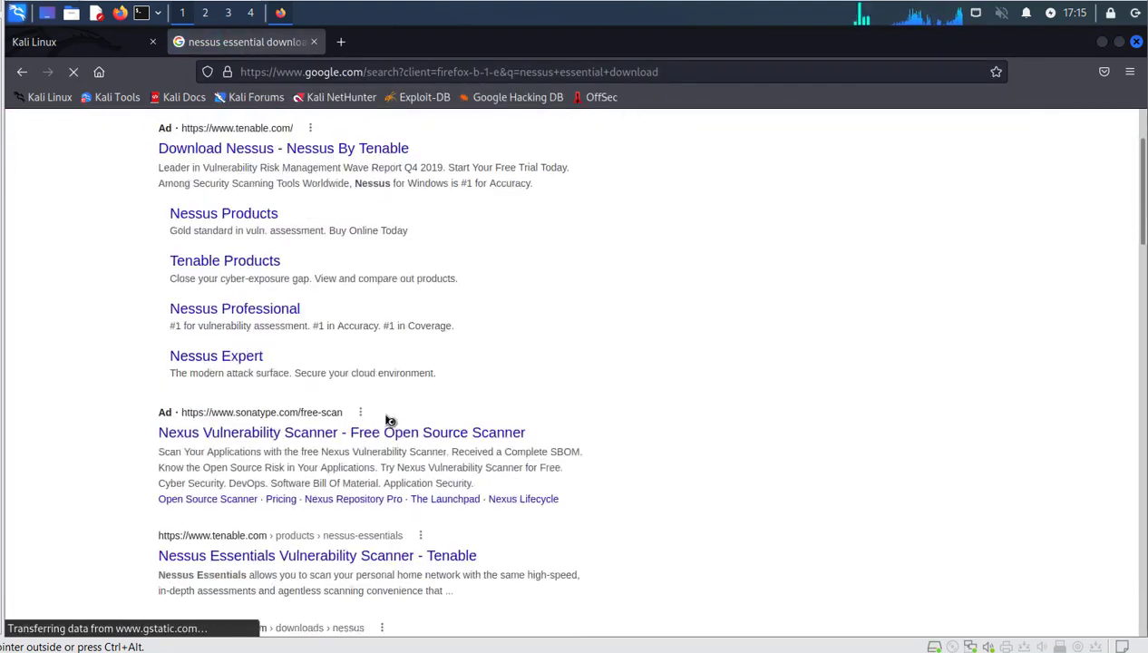
scroll(390, 419, "down", 3)
scroll(390, 420, "down", 2)
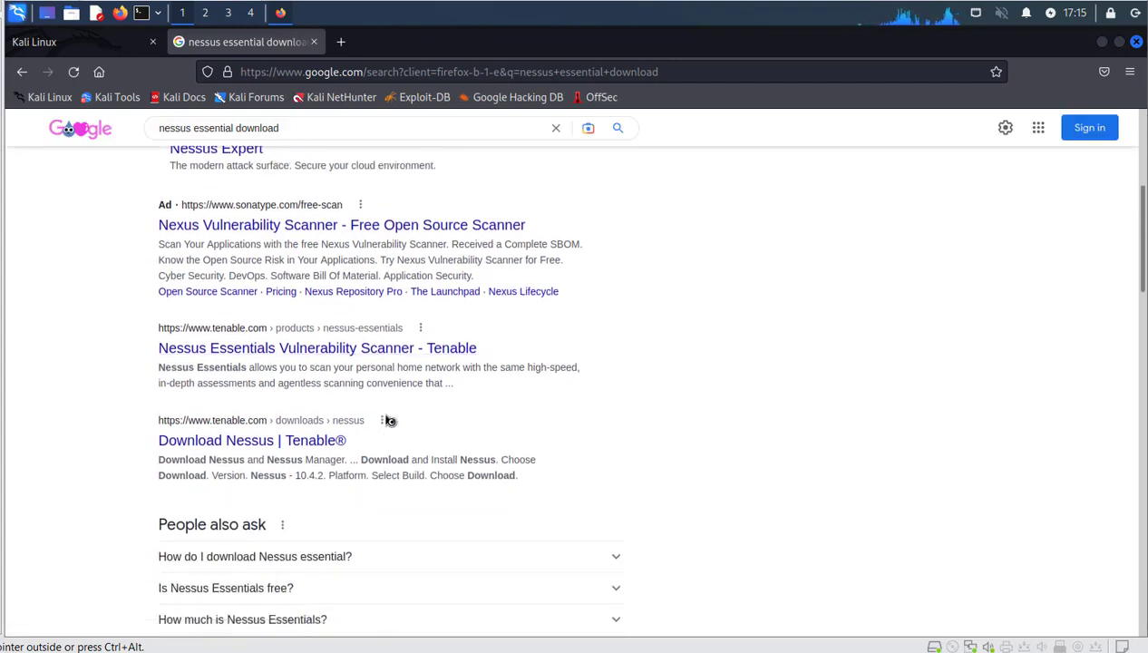
scroll(390, 420, "down", 2)
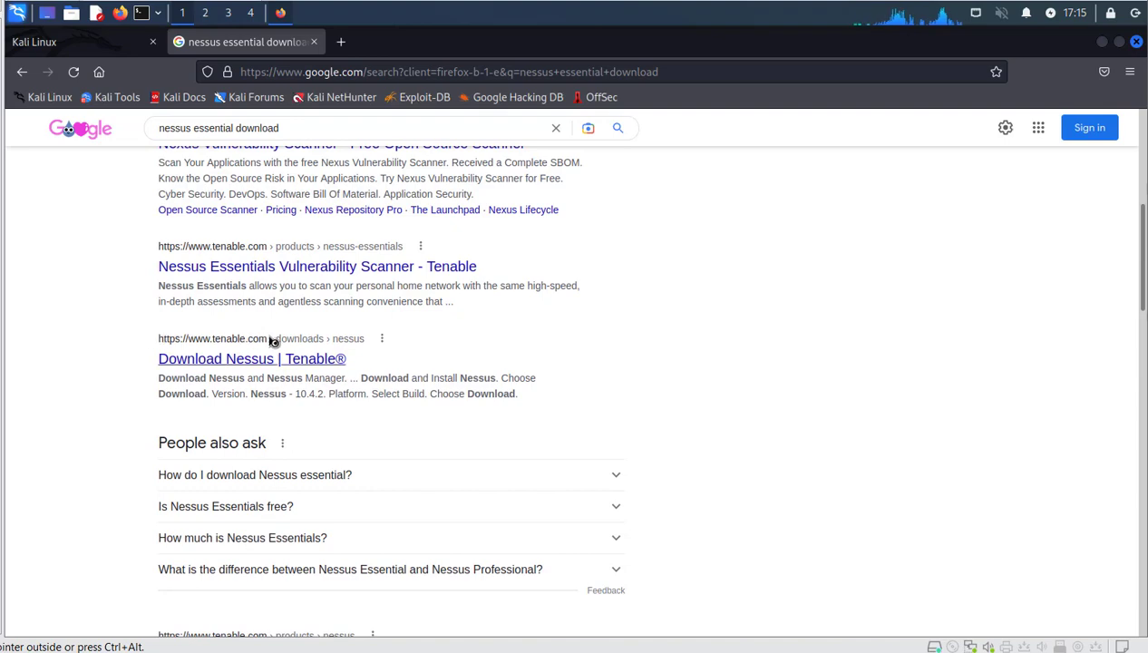
middle_click(298, 363)
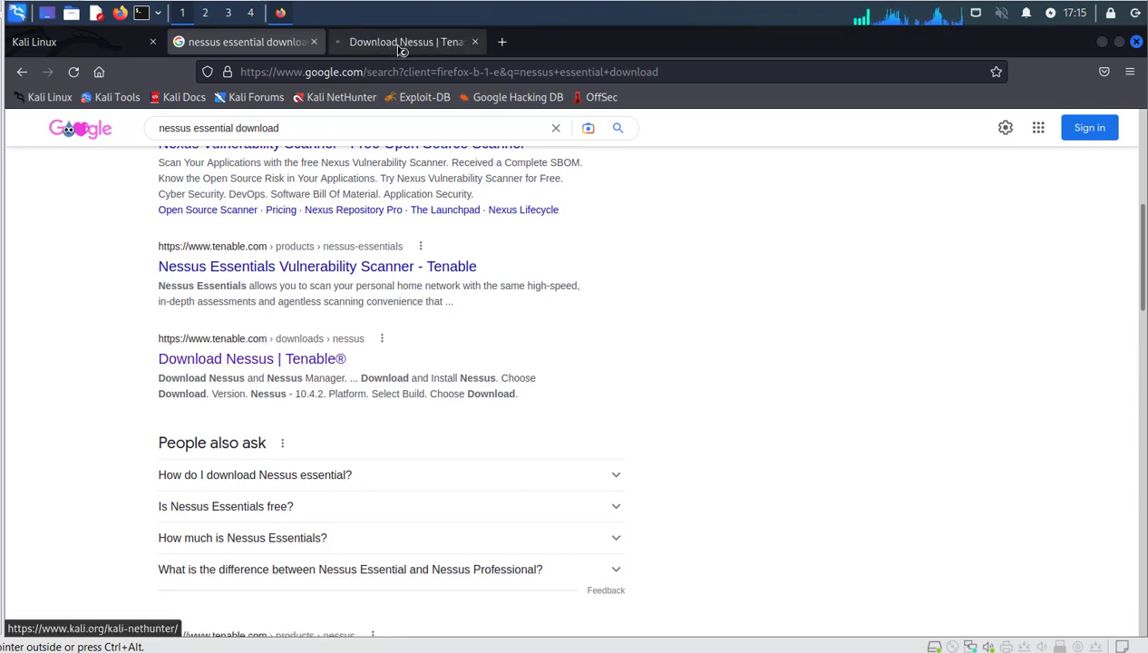
Keep Linux - Ubuntu - amd64, accept the licence, and save the Nessus 10.4.2 .deb.
left_click(402, 45)
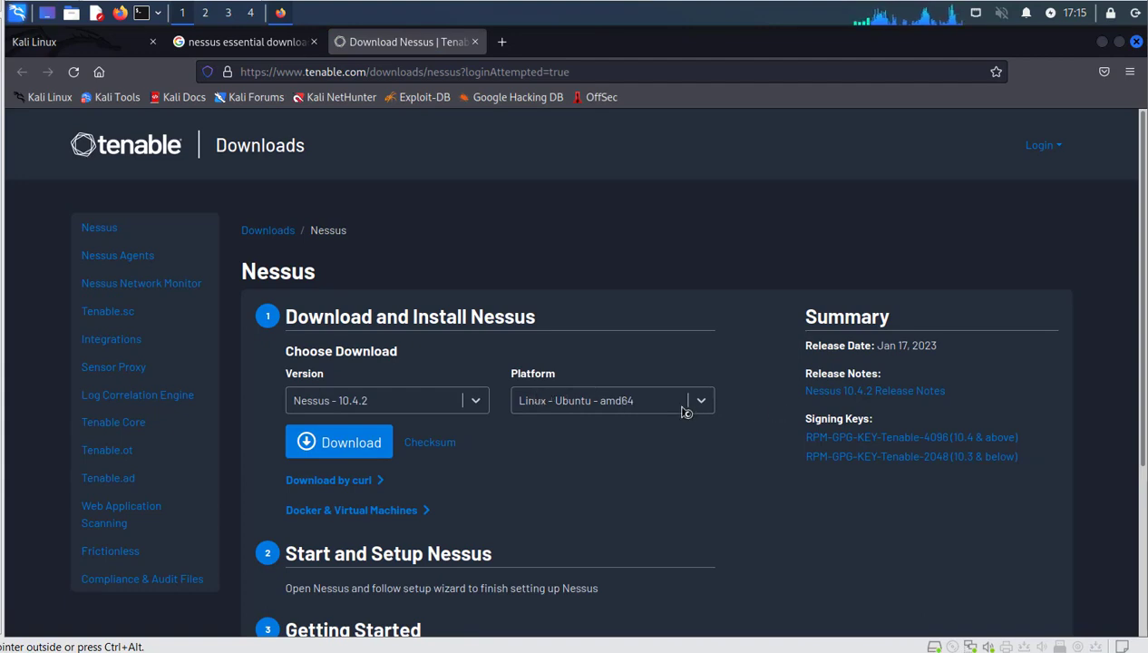
left_click(706, 403)
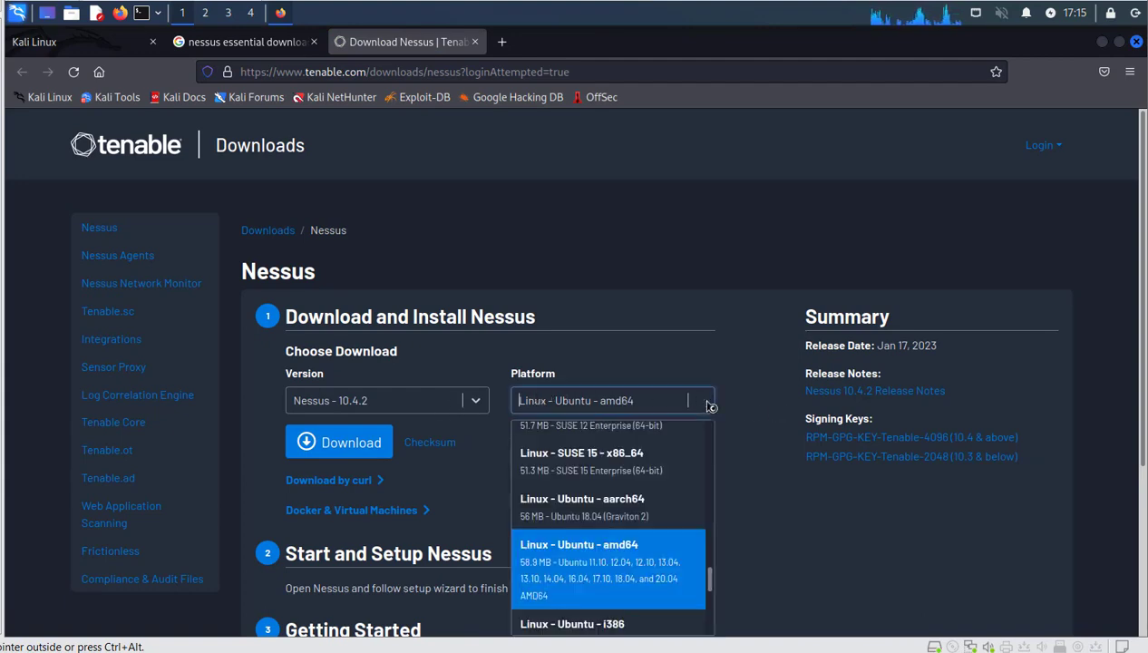
left_click(708, 404)
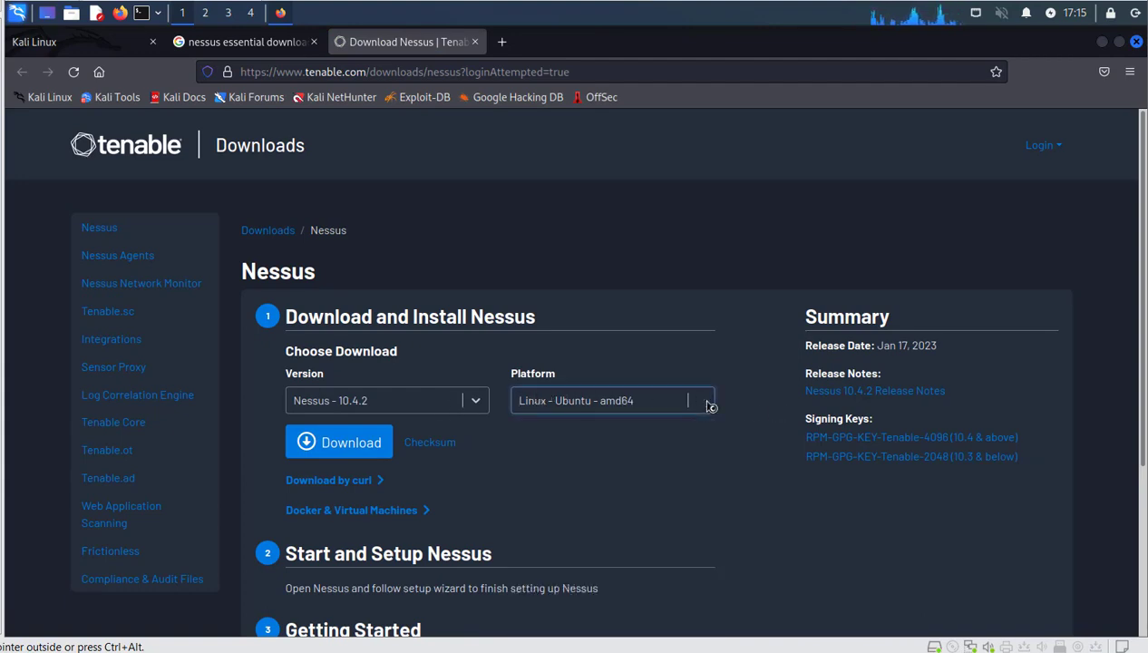
left_click(335, 442)
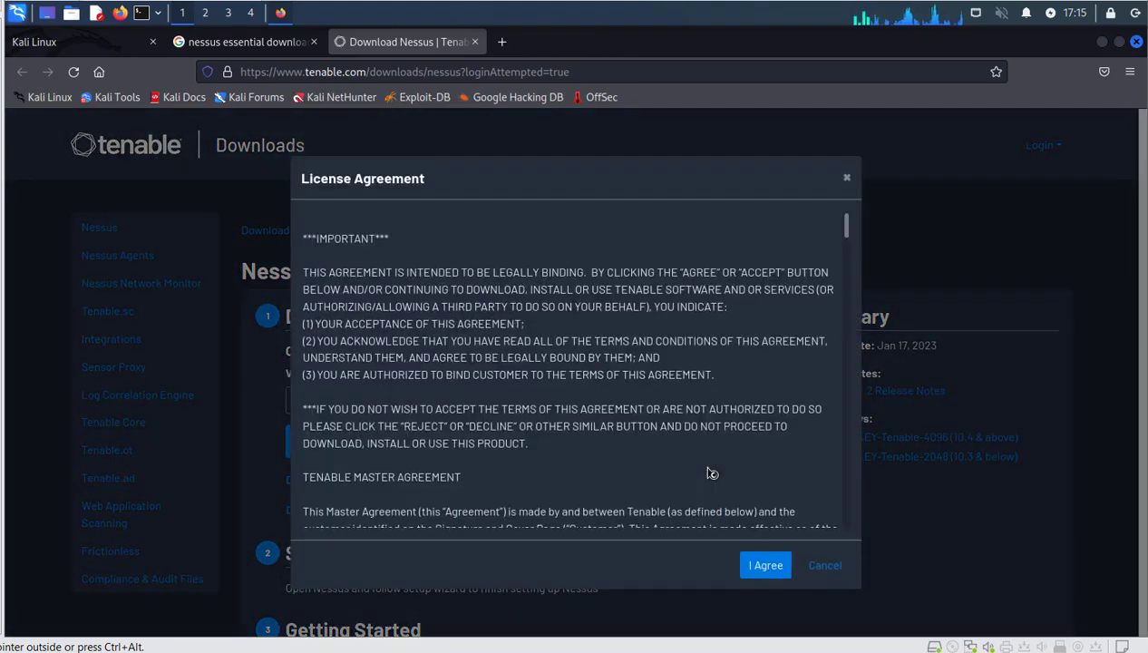
left_click(758, 568)
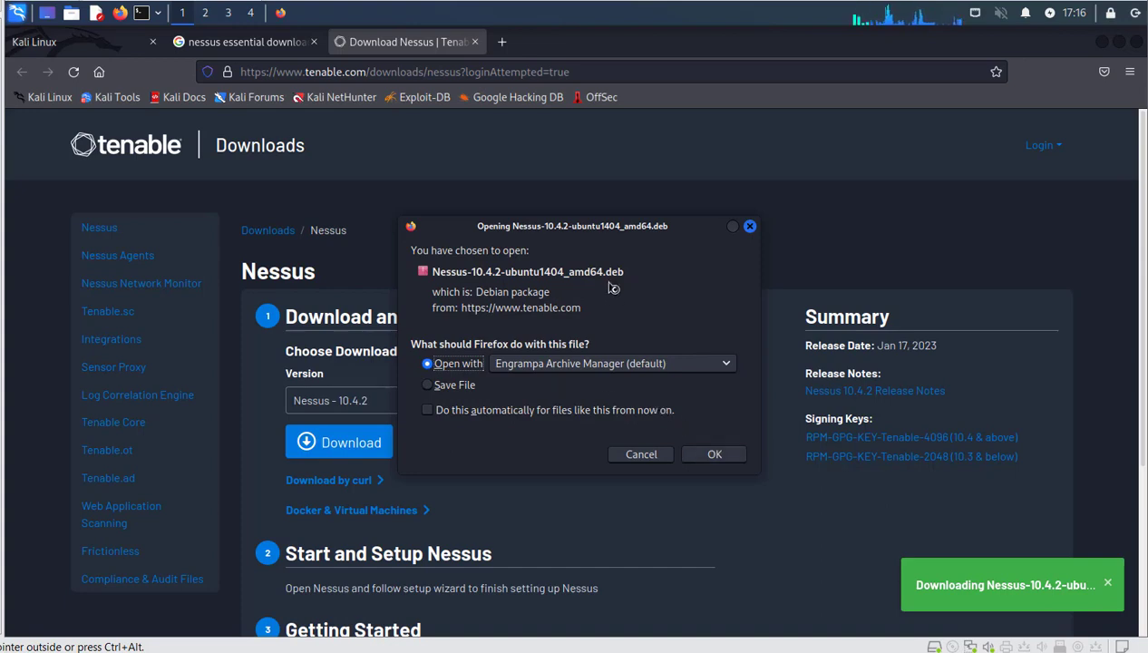
left_click(458, 385)
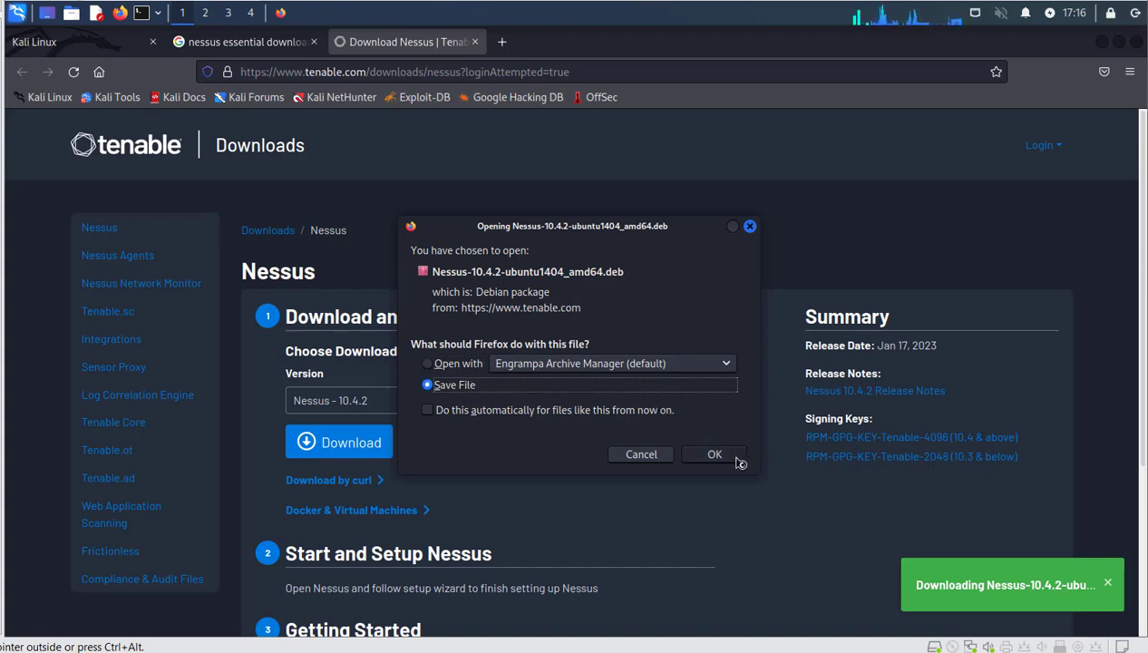
left_click(715, 455)
left_click(694, 404)
left_click(695, 403)
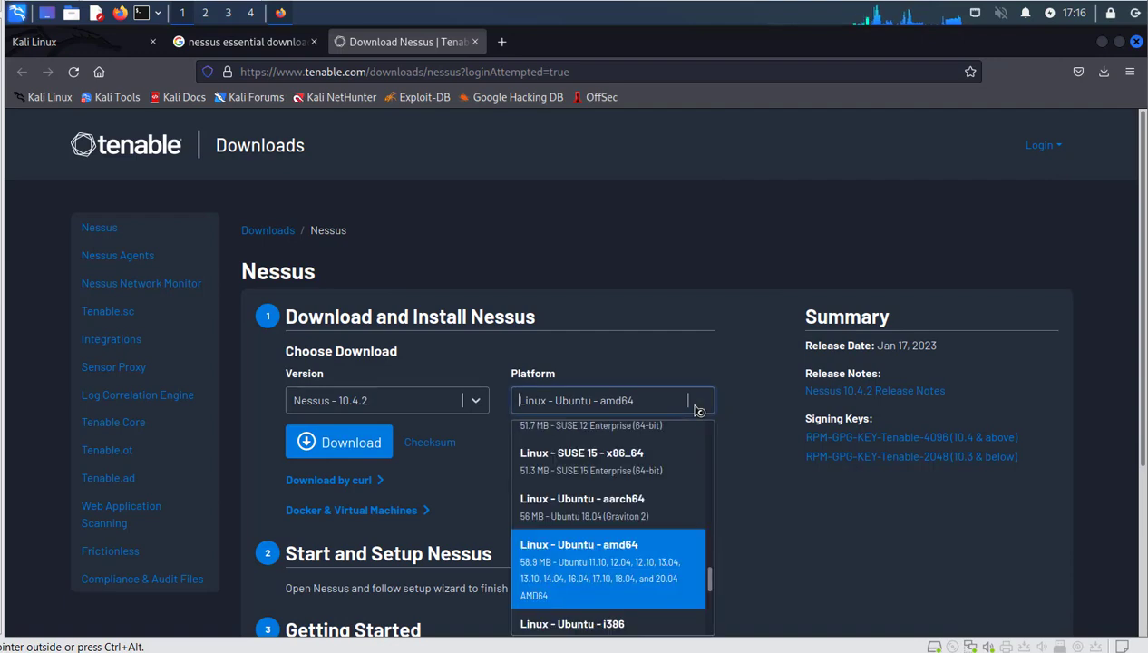
Choose Linux - Debian - amd64 in the Platform list.
scroll(679, 487, "down", 5)
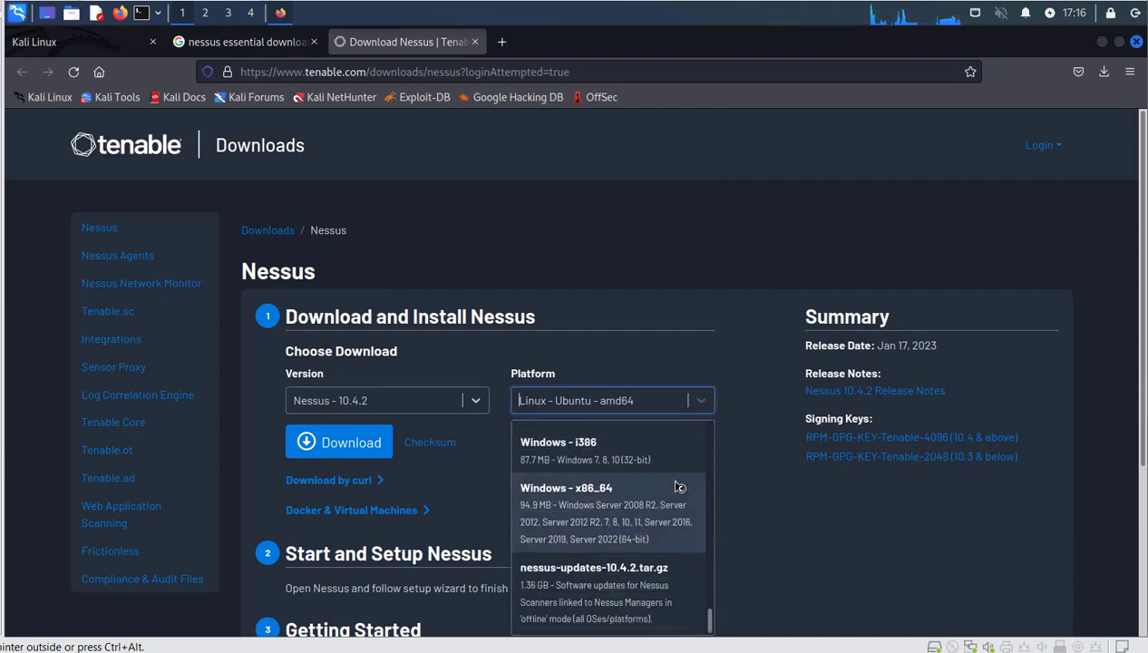
scroll(679, 487, "up", 10)
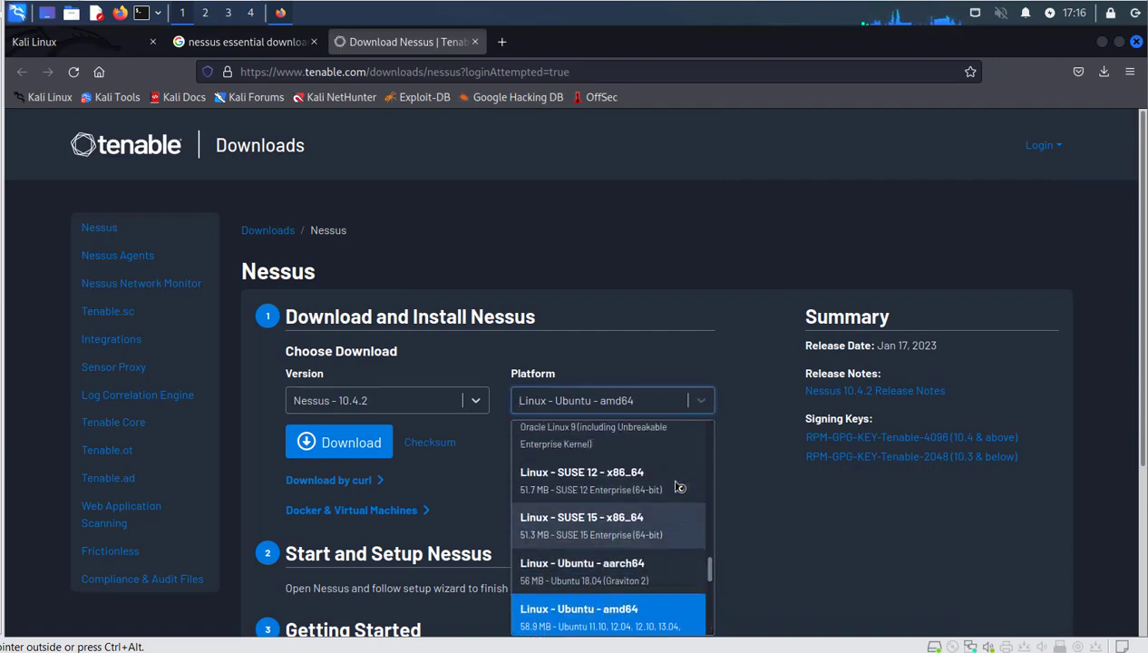
scroll(679, 487, "up", 6)
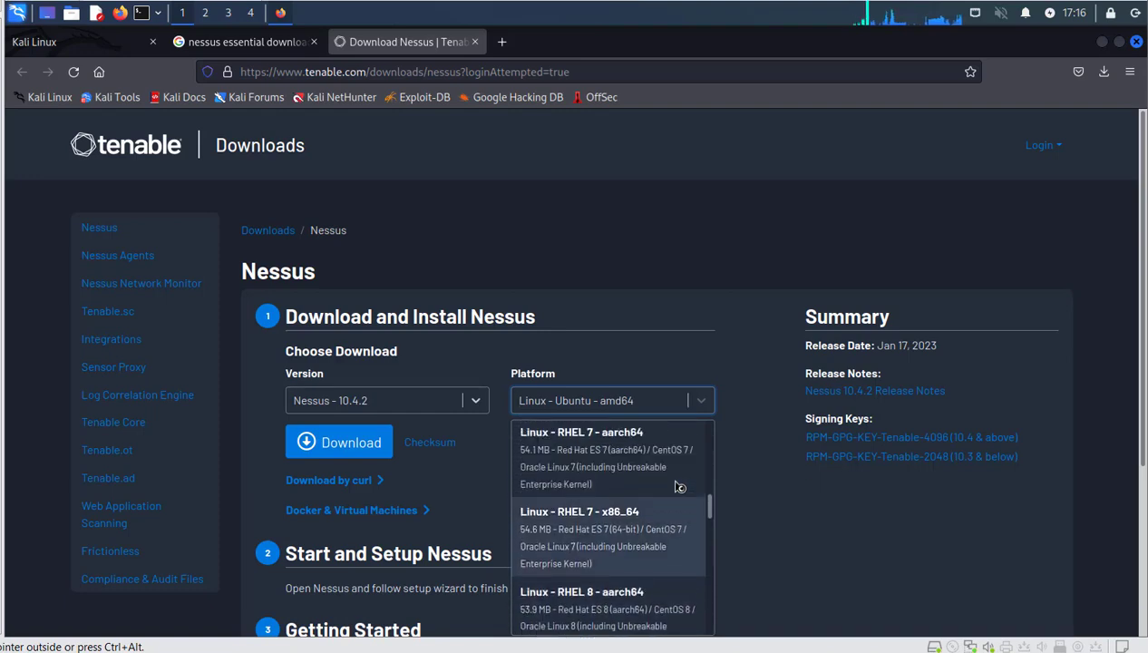
scroll(679, 487, "up", 4)
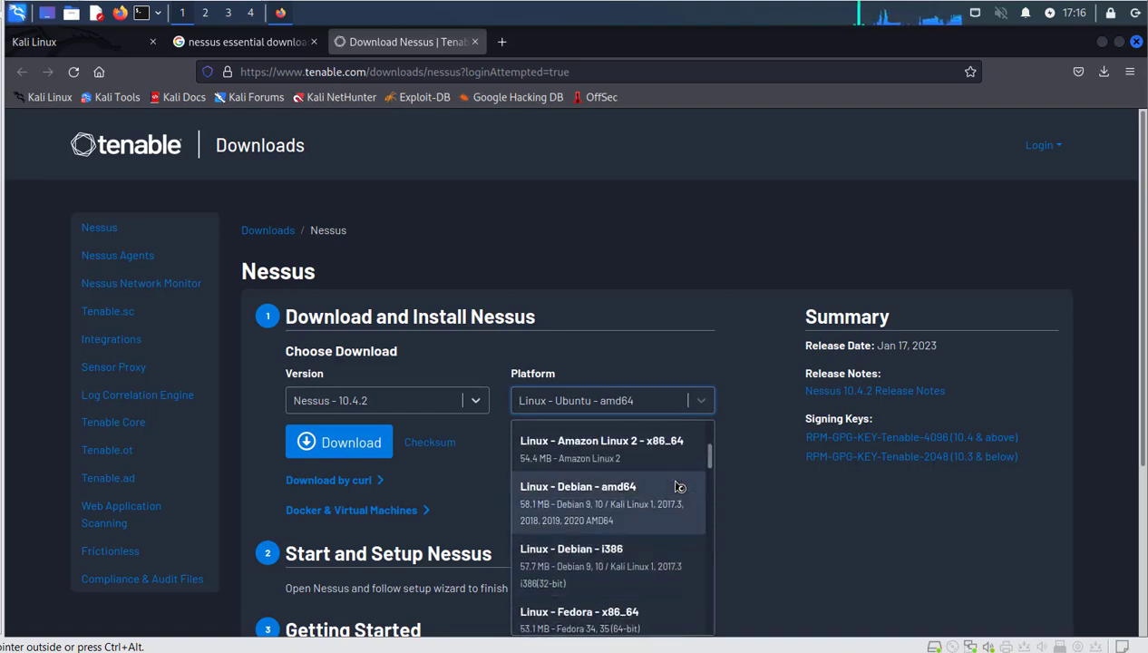
scroll(679, 487, "up", 2)
left_click(642, 510)
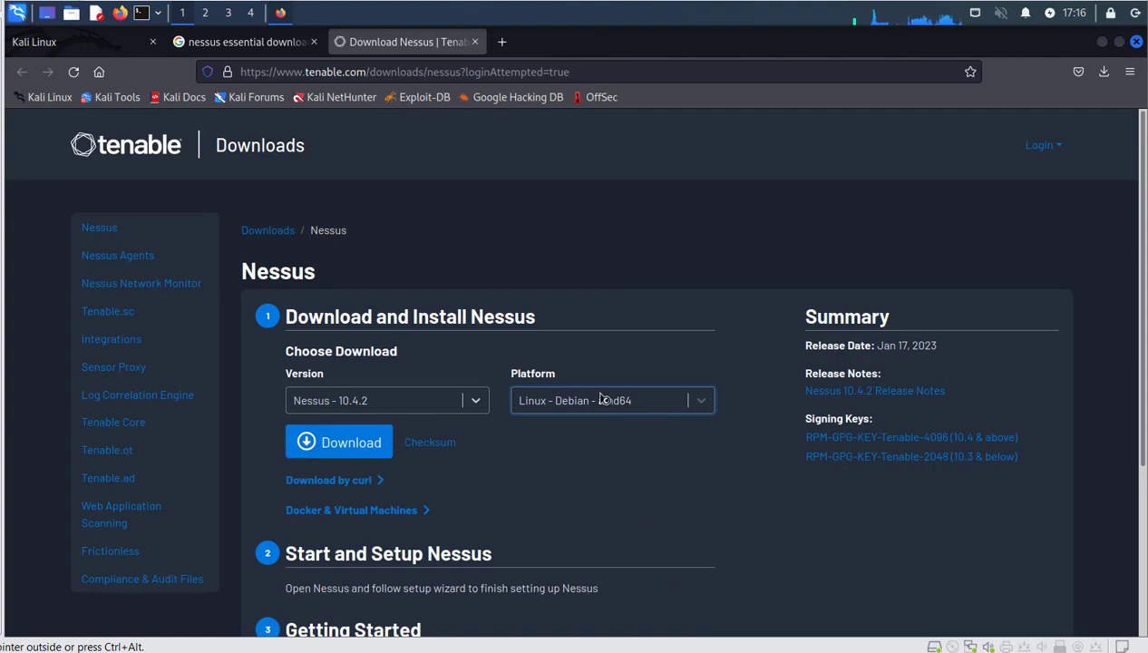
Download Nessus-10.4.2-debian9_amd64.deb, accepting the licence and saving the file.
left_click(356, 440)
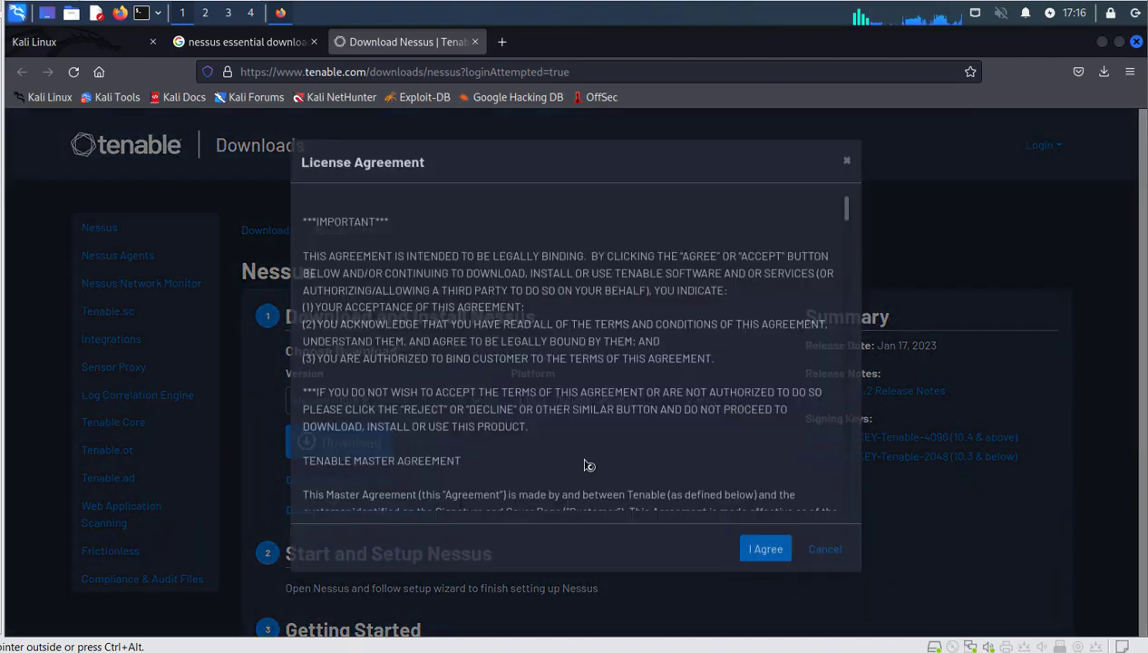
left_click(764, 565)
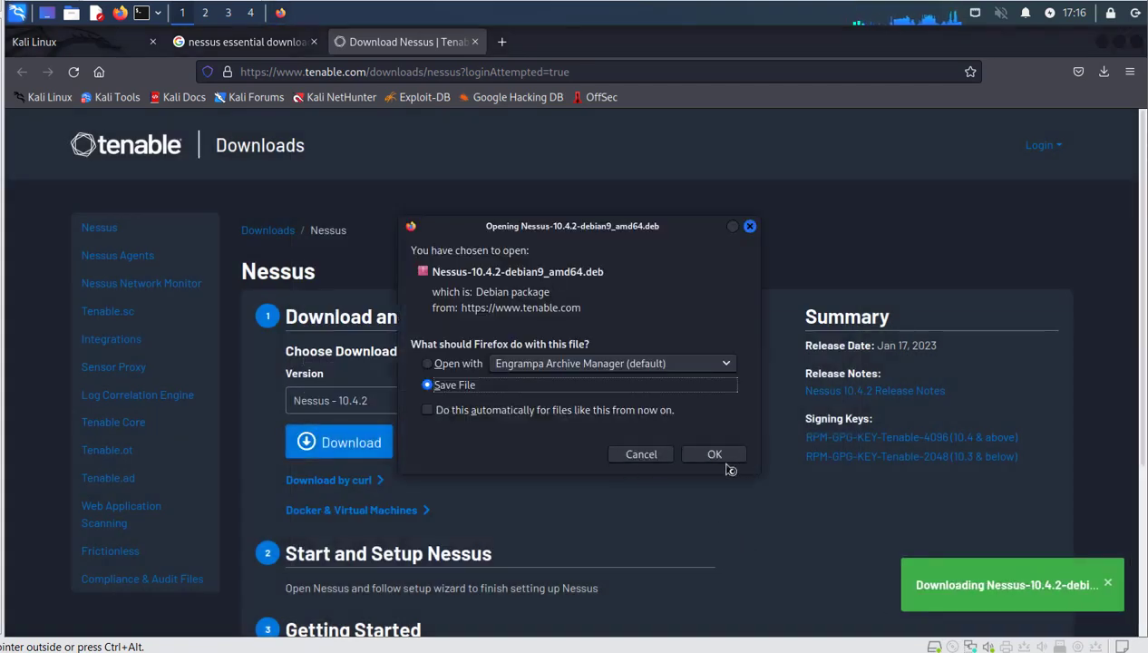
left_click(738, 459)
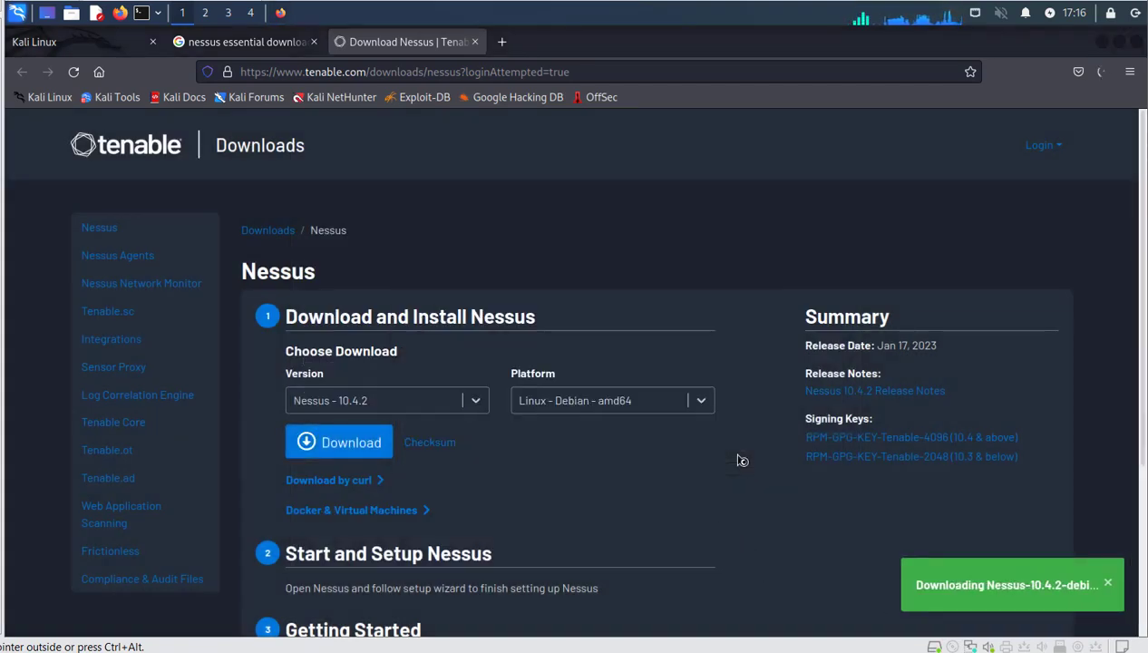
Open the Downloads folder in Thunar and permanently delete the Ubuntu Nessus package.
left_click(1102, 80)
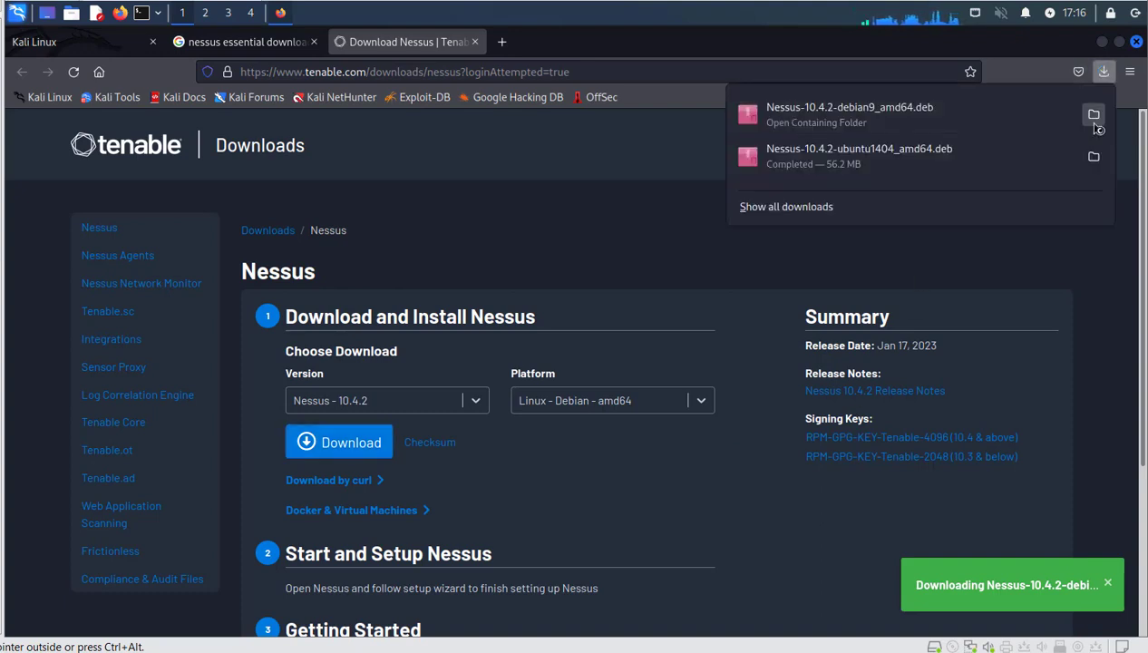
left_click(1094, 115)
left_click(367, 251)
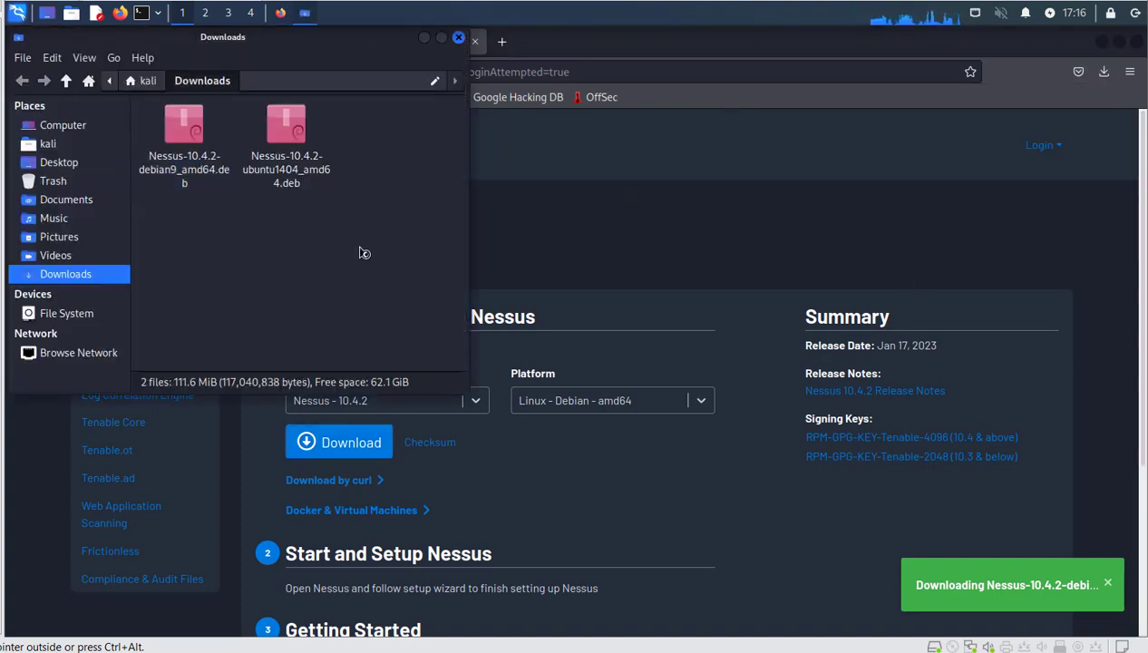
left_click(309, 133)
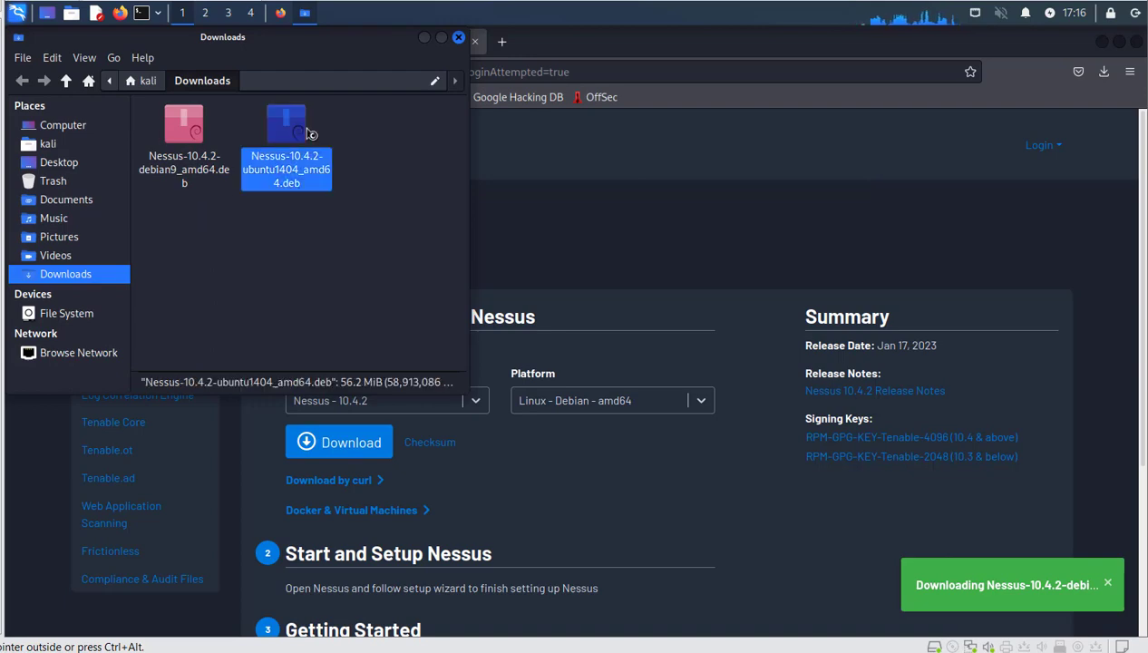
key("shift+Delete")
key("Return")
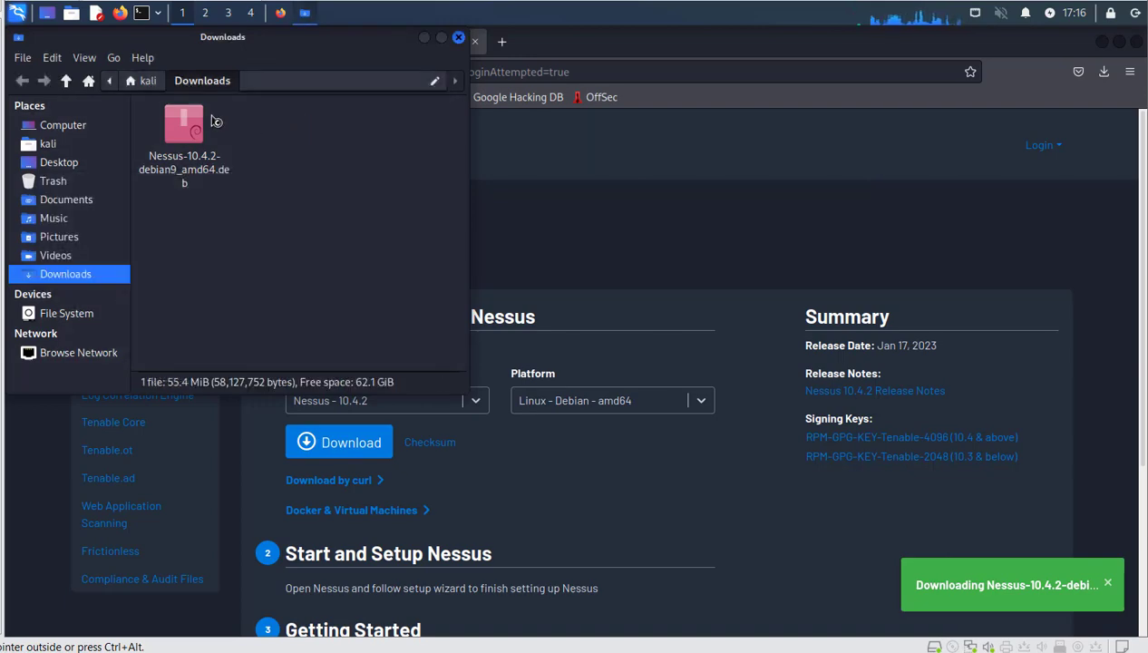
Select the remaining Nessus-10.4.2-debian9_amd64.deb, then start a new terminal.
left_click(201, 125)
right_click(187, 127)
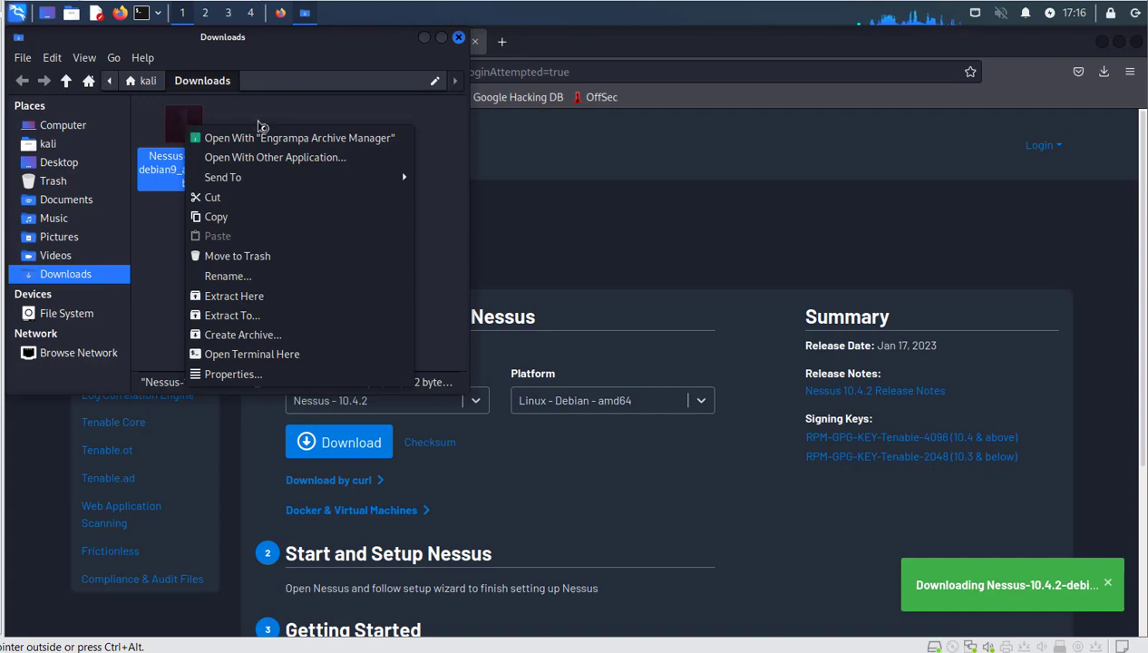
left_click(307, 115)
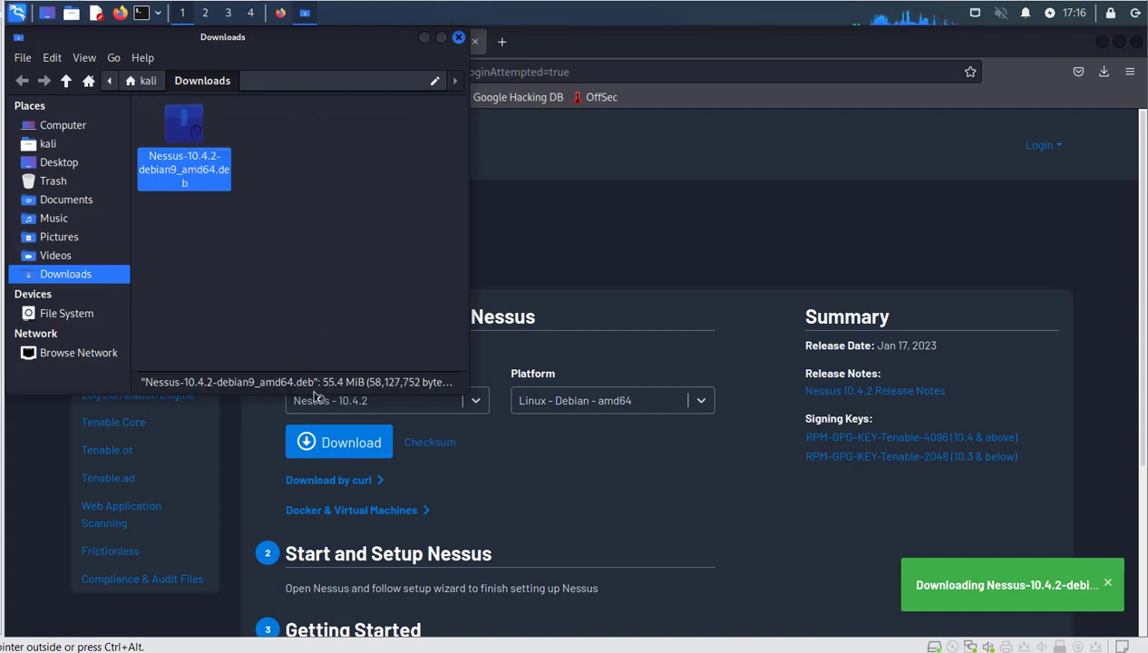
left_click(141, 19)
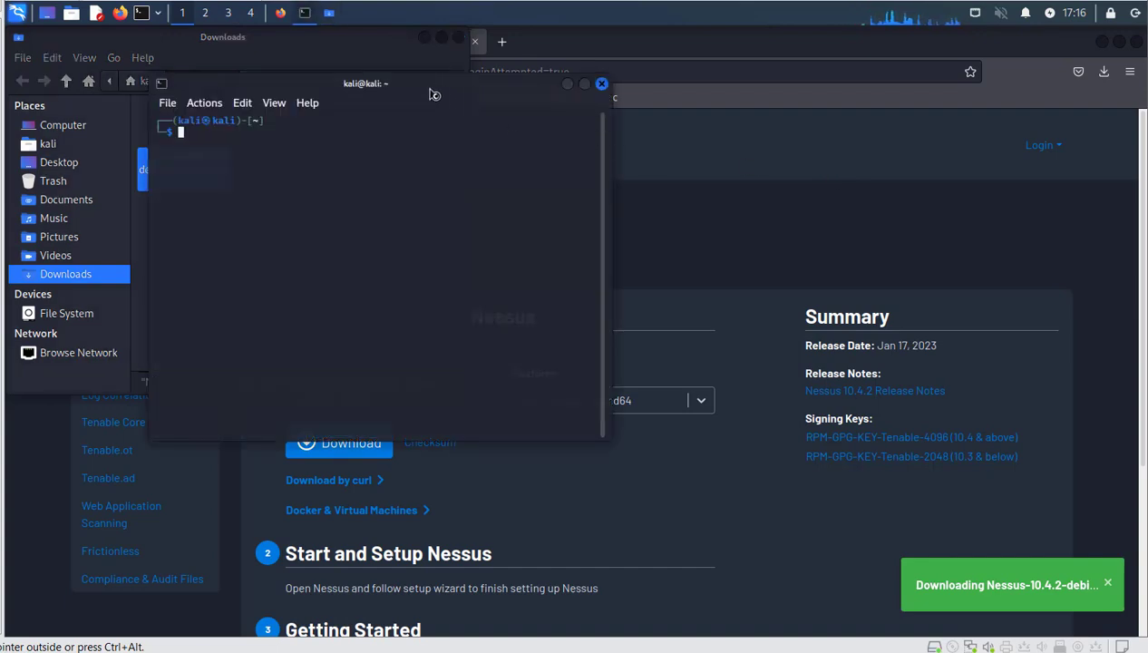
Enlarge the terminal font, move the window, and get a root shell with 'sudo su -'.
key("ctrl+plus")
key("ctrl+plus")
key("ctrl+plus")
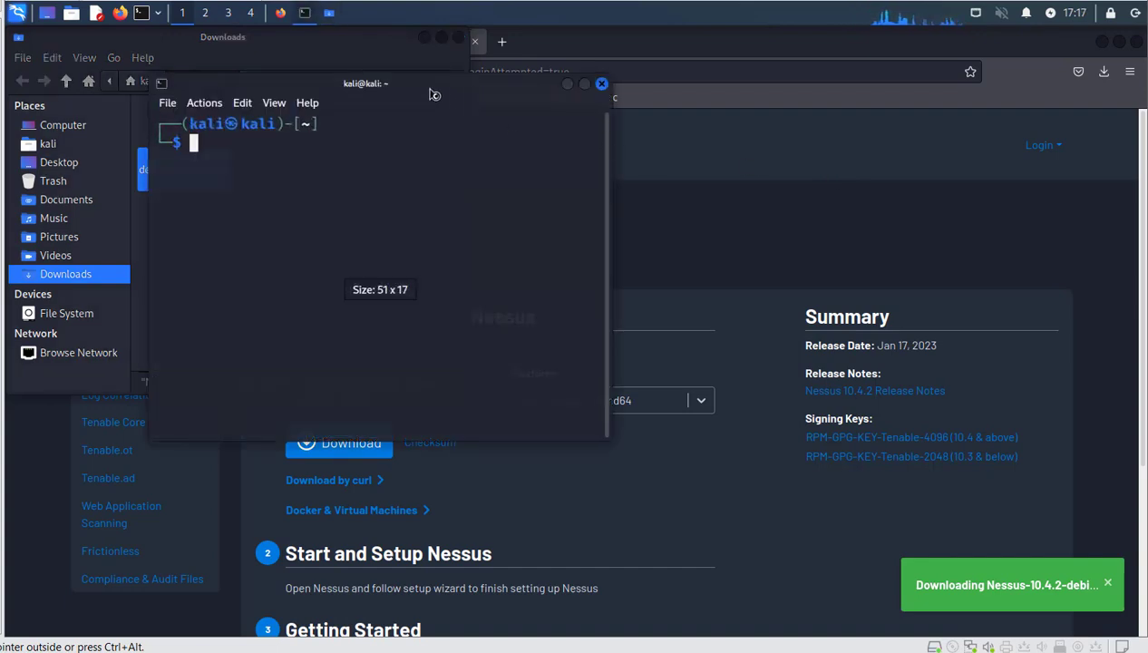
left_click_drag(434, 95, 702, 121)
type("su")
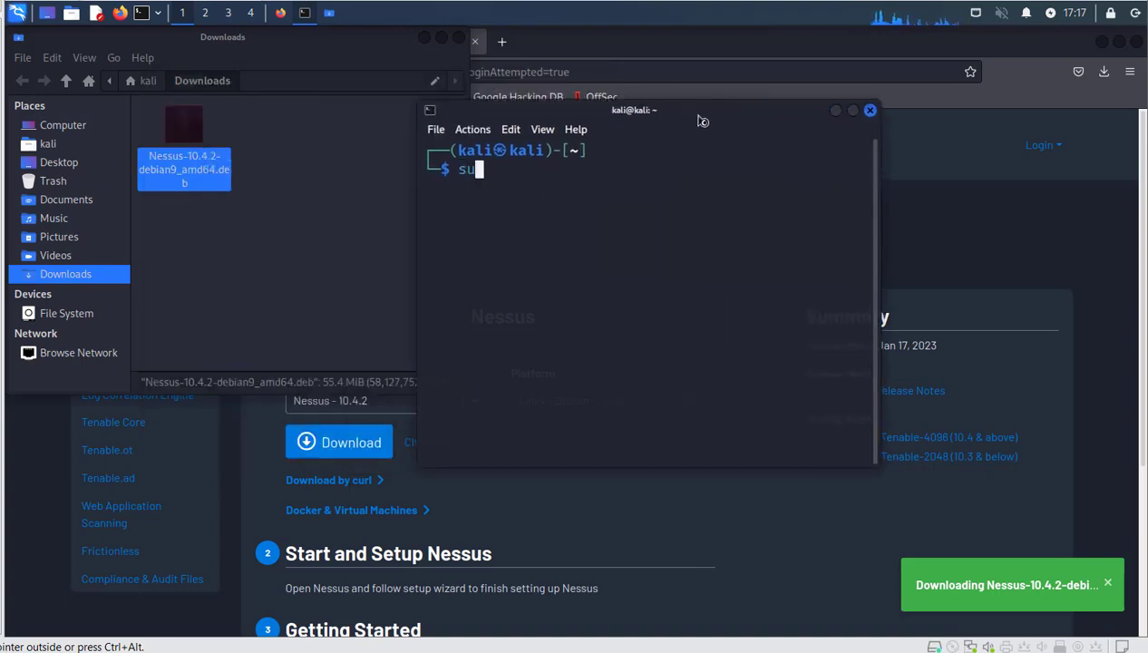
type("do su -")
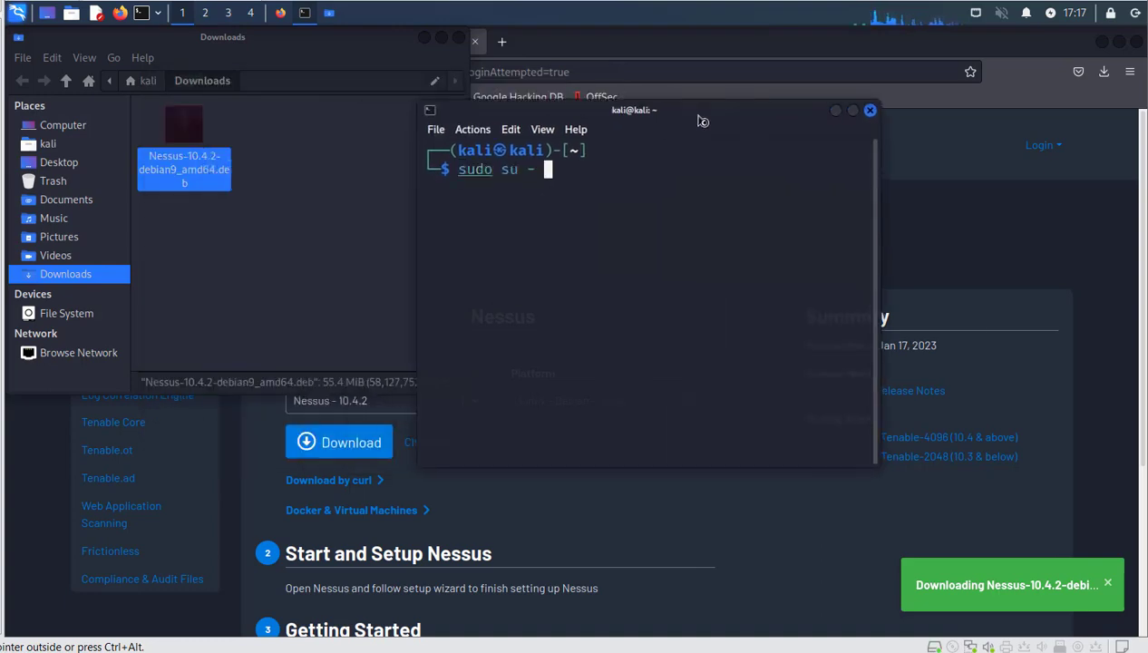
key("Return")
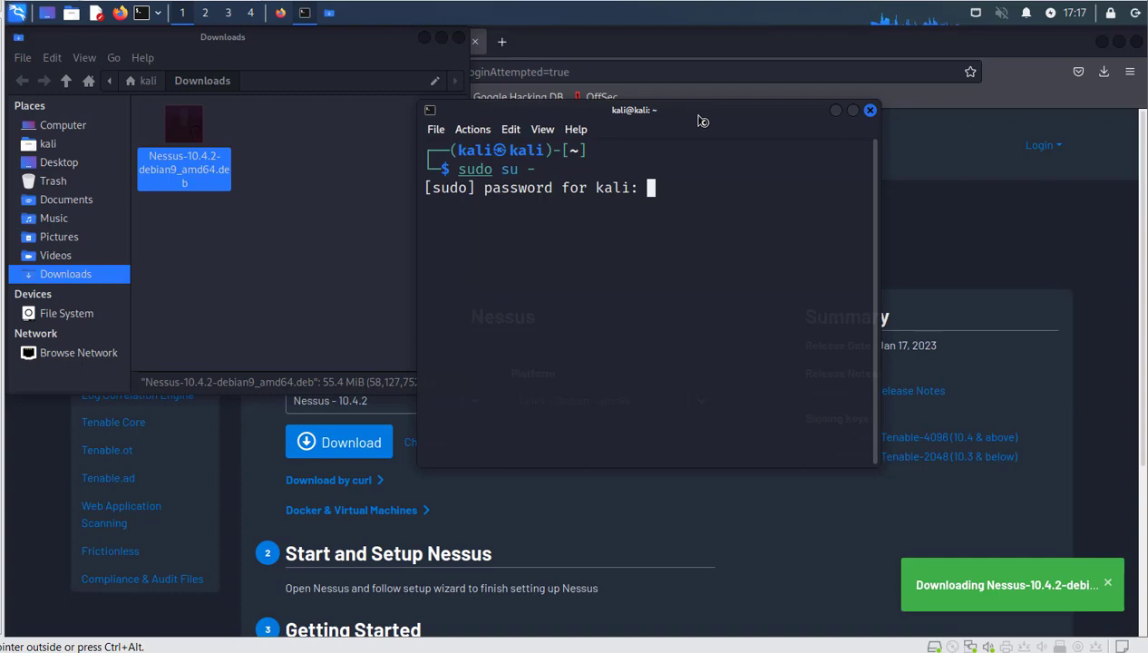
key("Return")
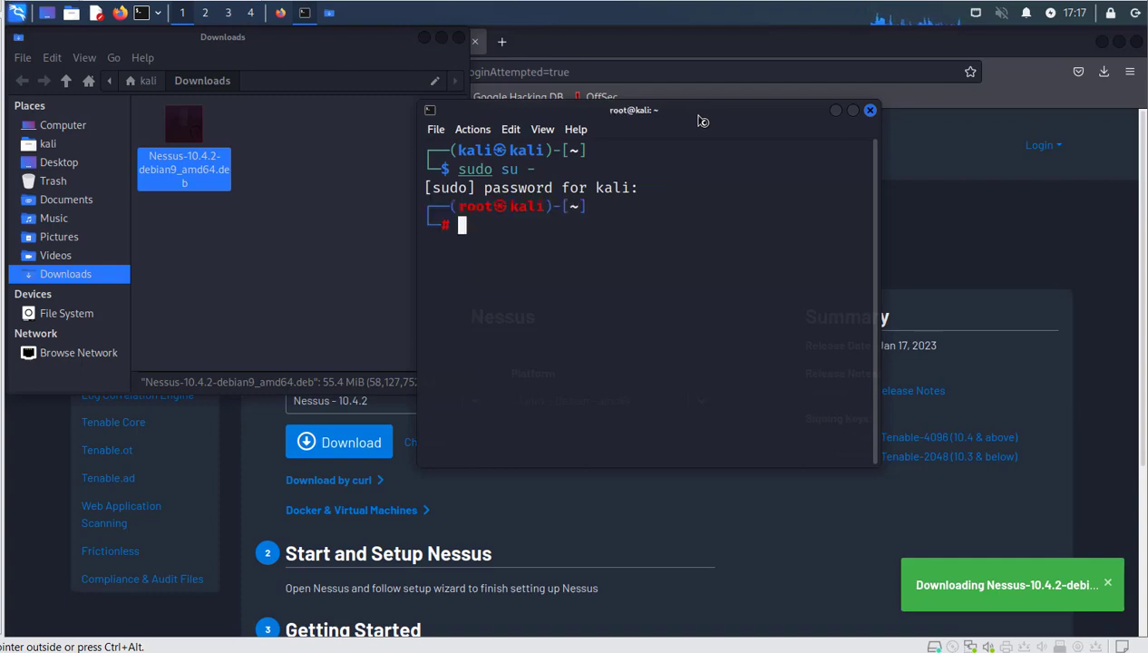
Go to /home/kali/Downloads, list it with 'll', and begin a 'dpkg -i' command.
type("cd /")
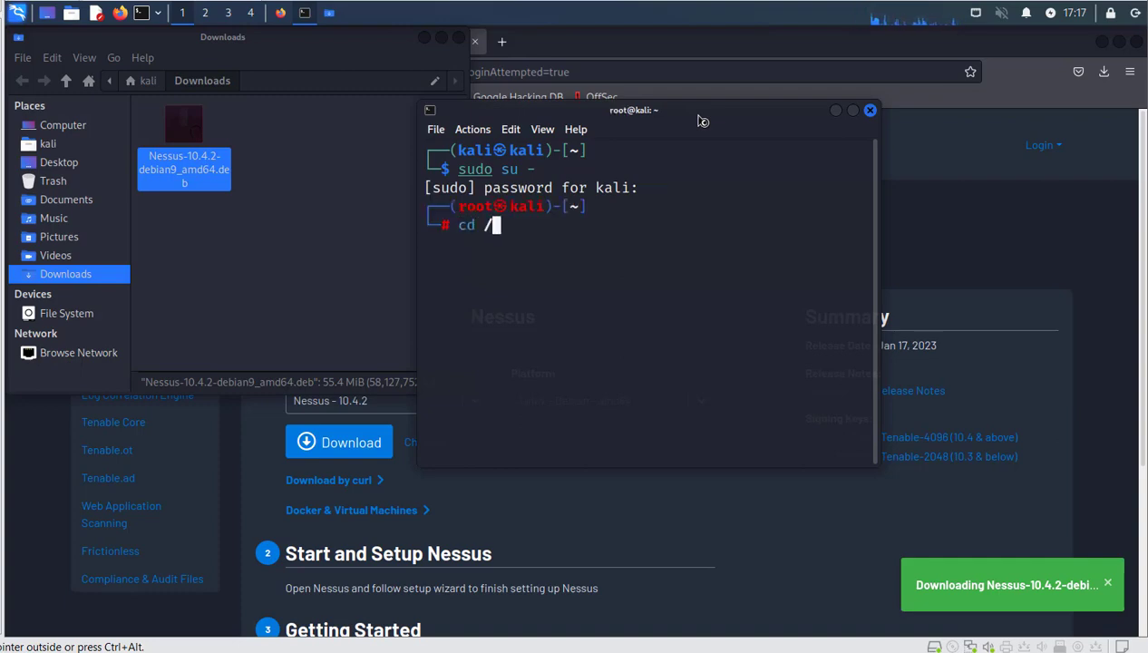
type("home/kali/")
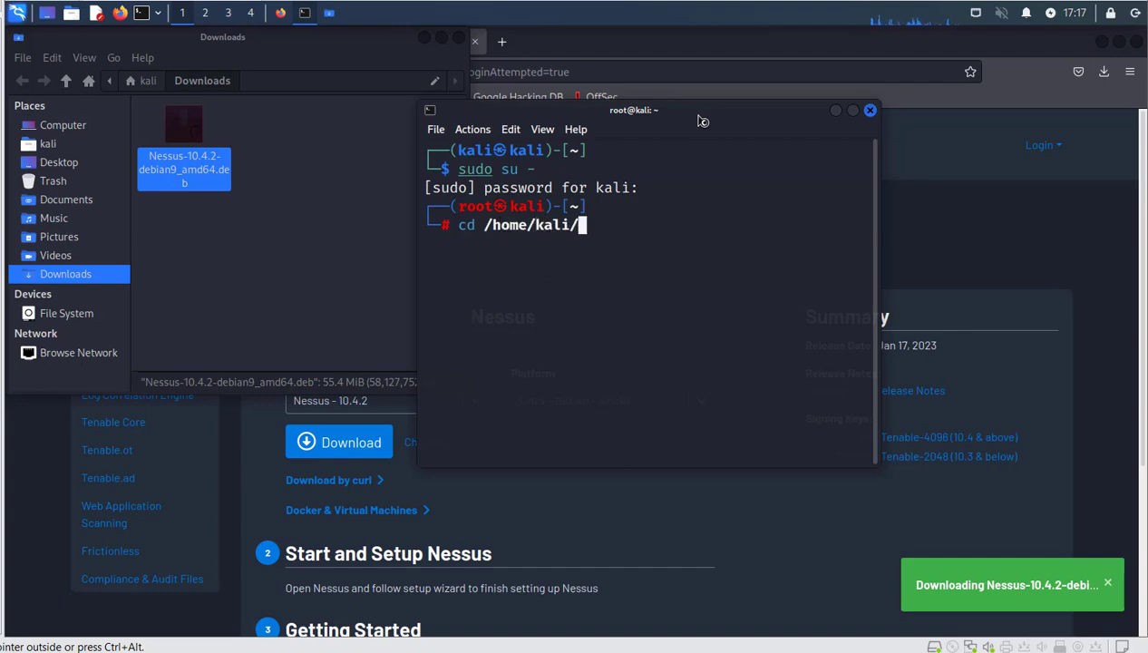
type("Do")
key("Tab")
key("Return")
type("l")
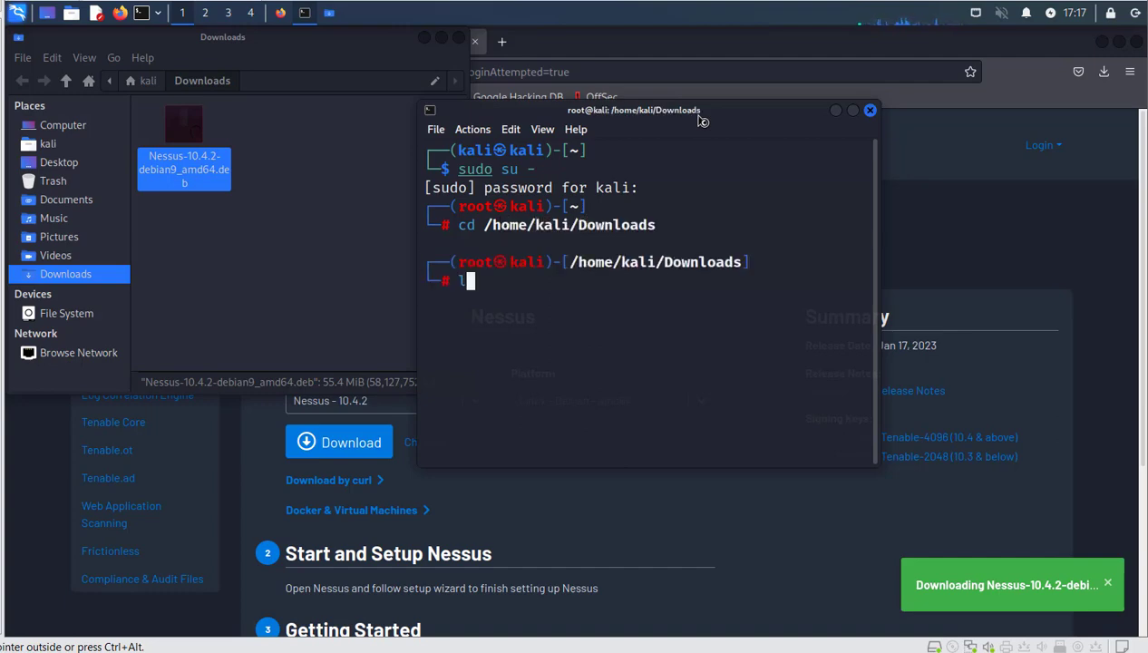
type("lk")
key("Return")
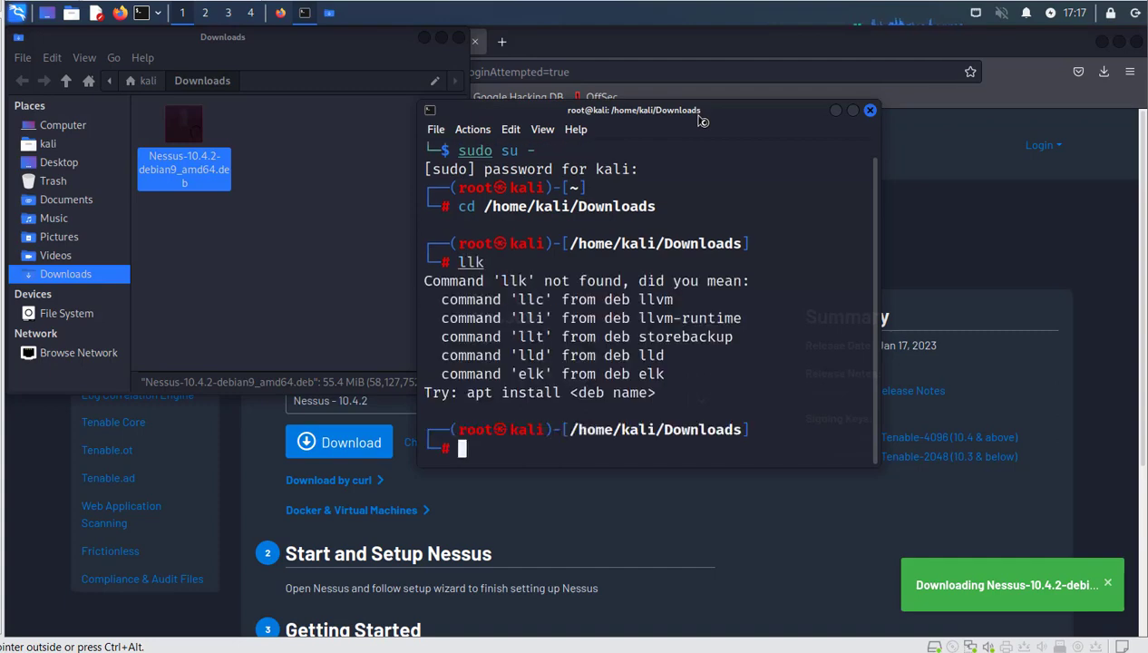
type("ll")
key("Return")
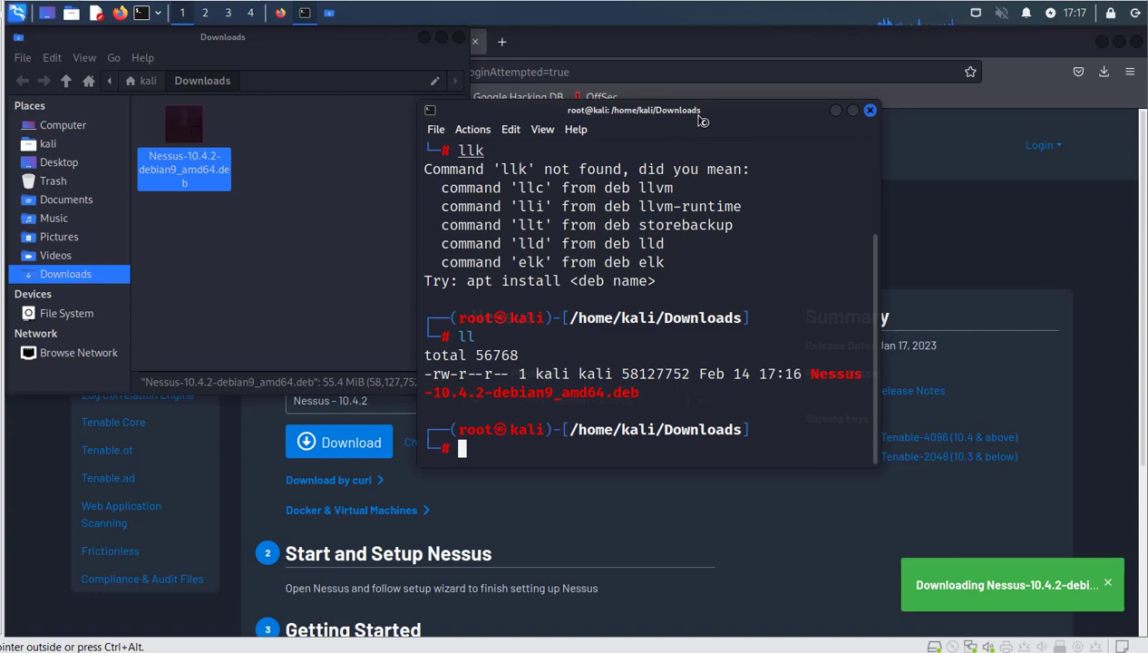
type("dpkg -i ")
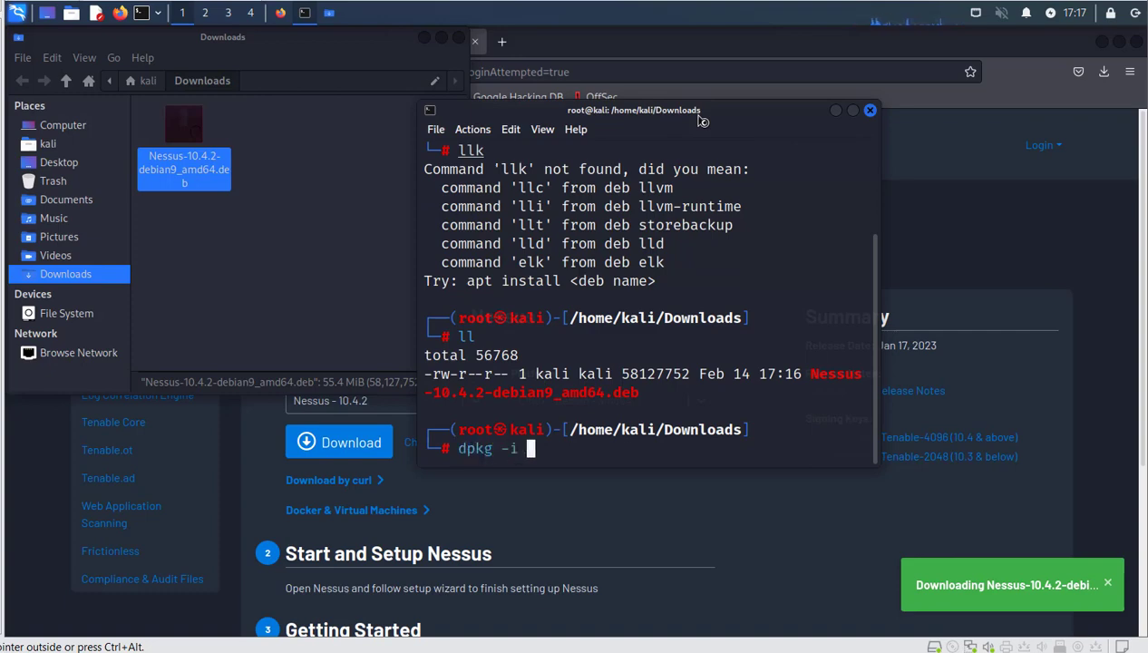
type("N")
Complete the filename and run dpkg -i on Nessus-10.4.2-debian9_amd64.deb.
key("Tab")
key("Return")
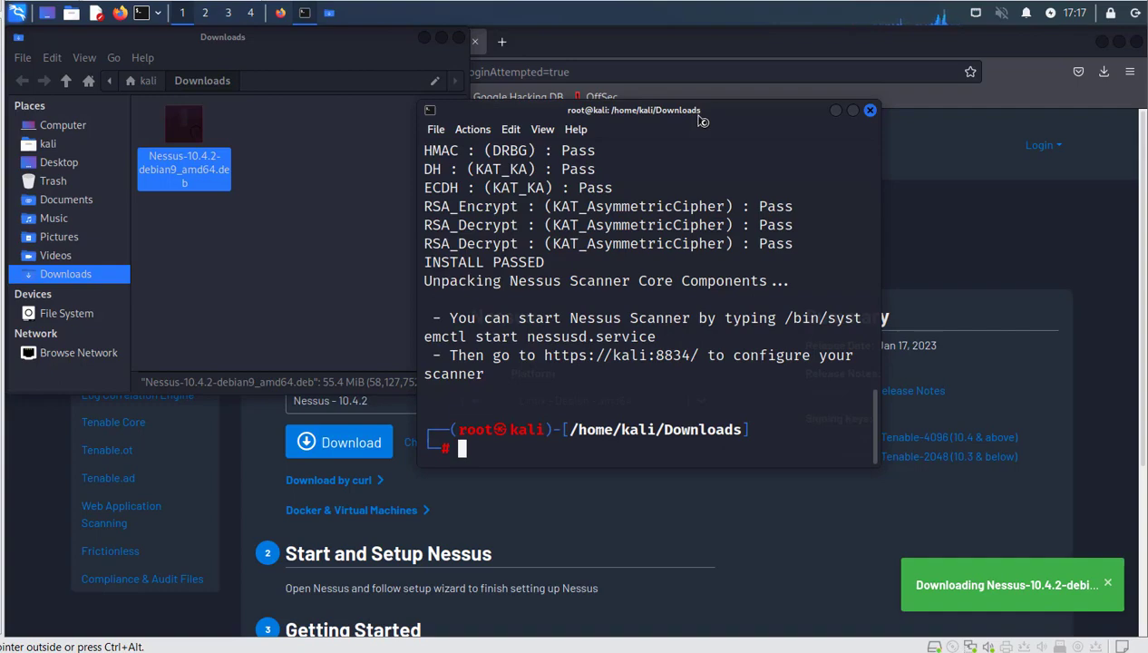
Run '/bin/systemctl enable nessusd.service --now' and scroll back to the install message.
type("/bi")
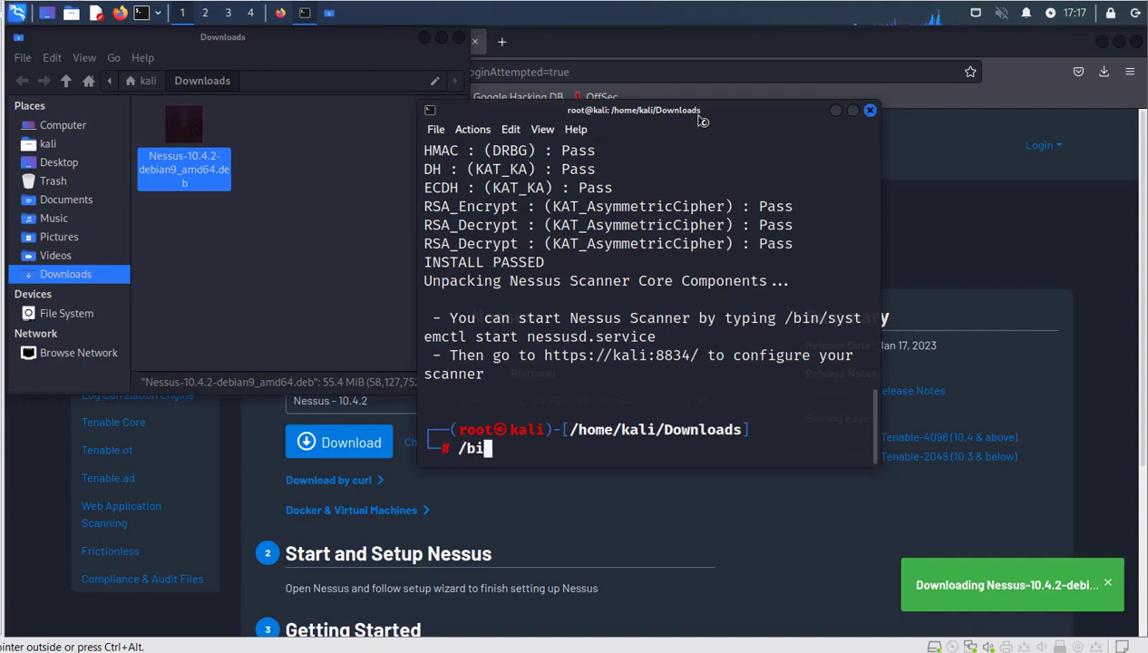
type("n/sy")
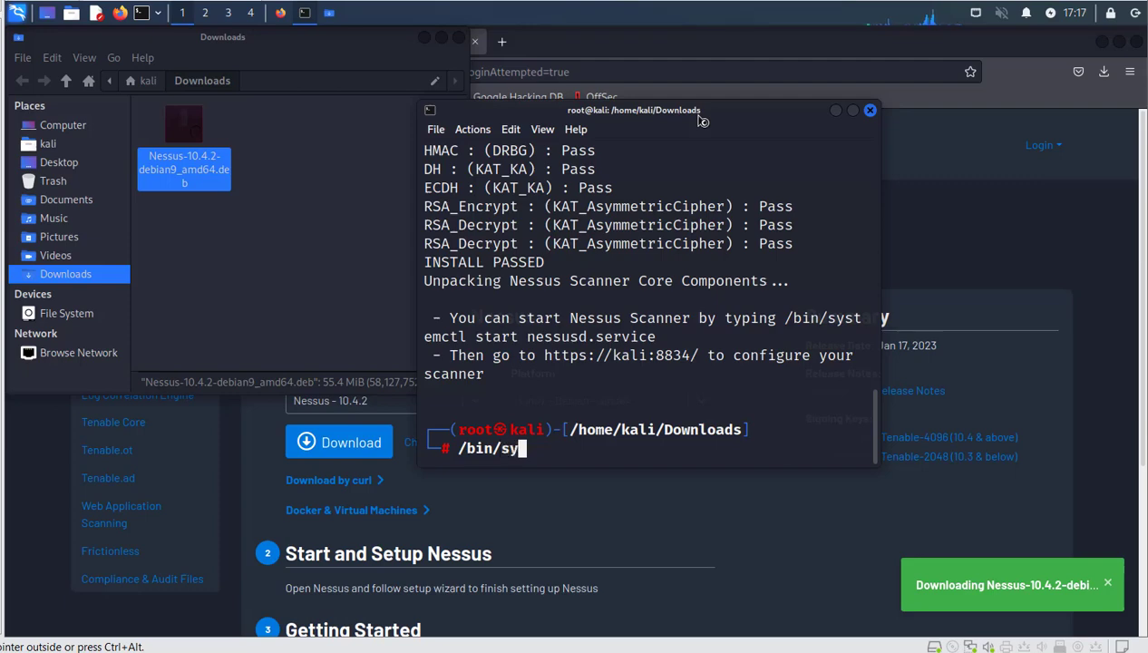
key("Tab")
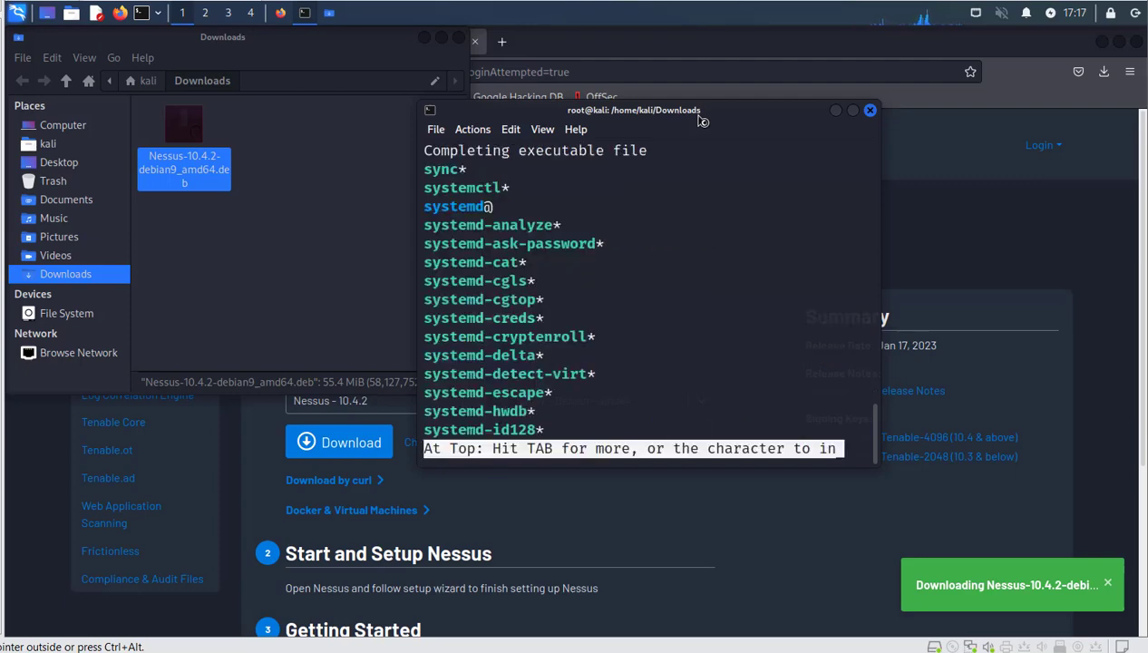
type("sys")
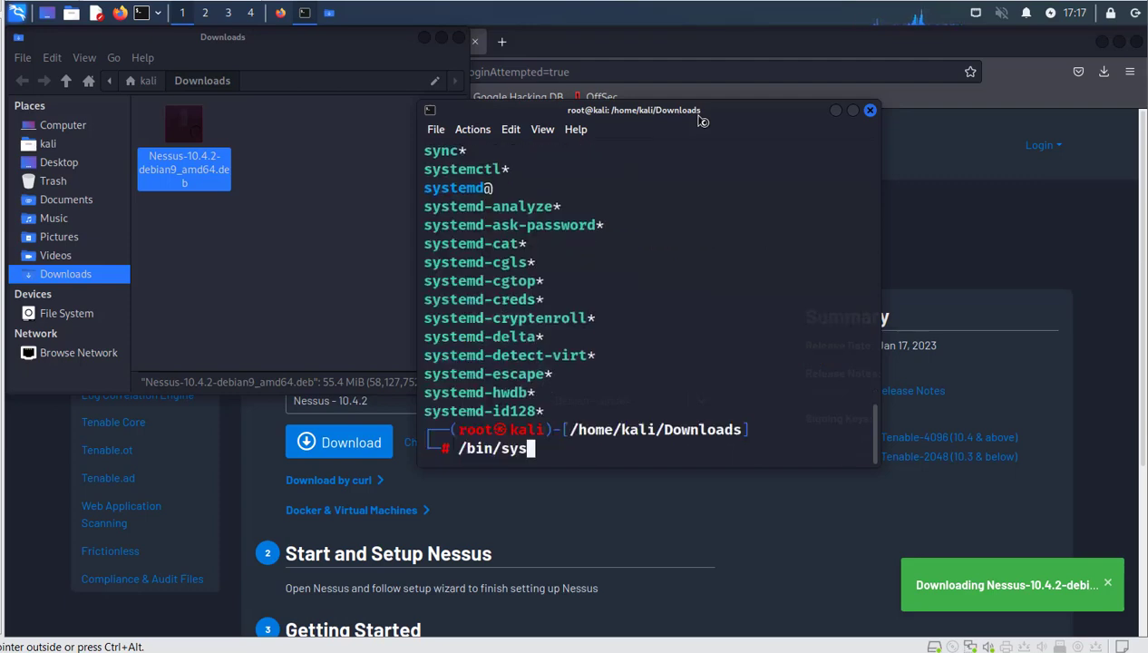
type("temD")
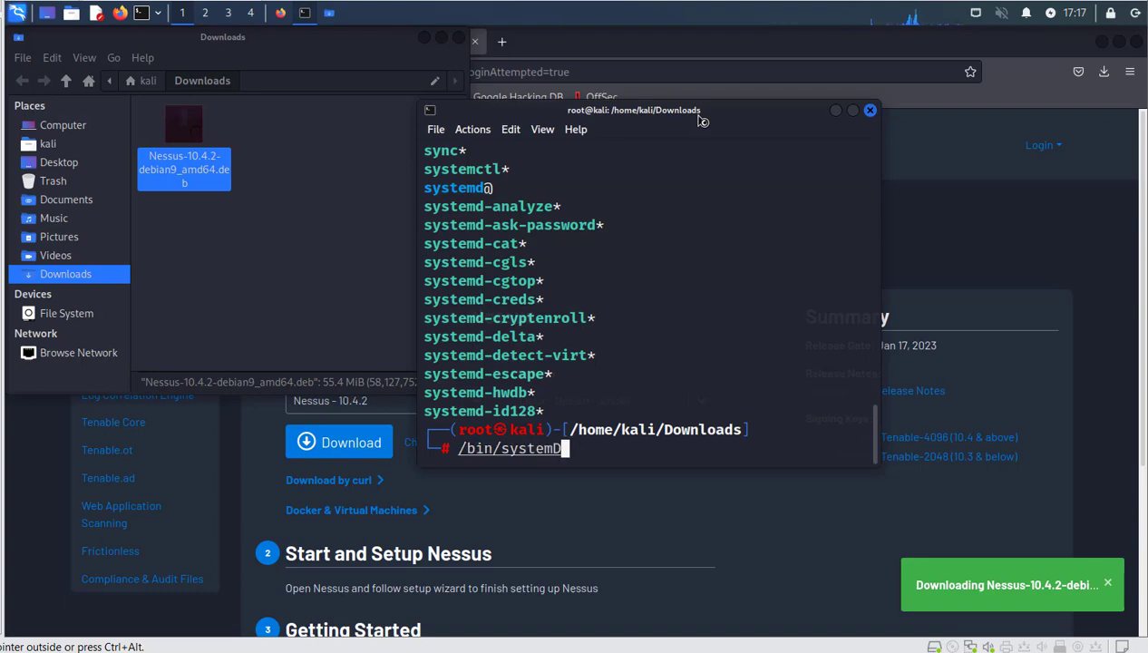
scroll(794, 212, "up", 3)
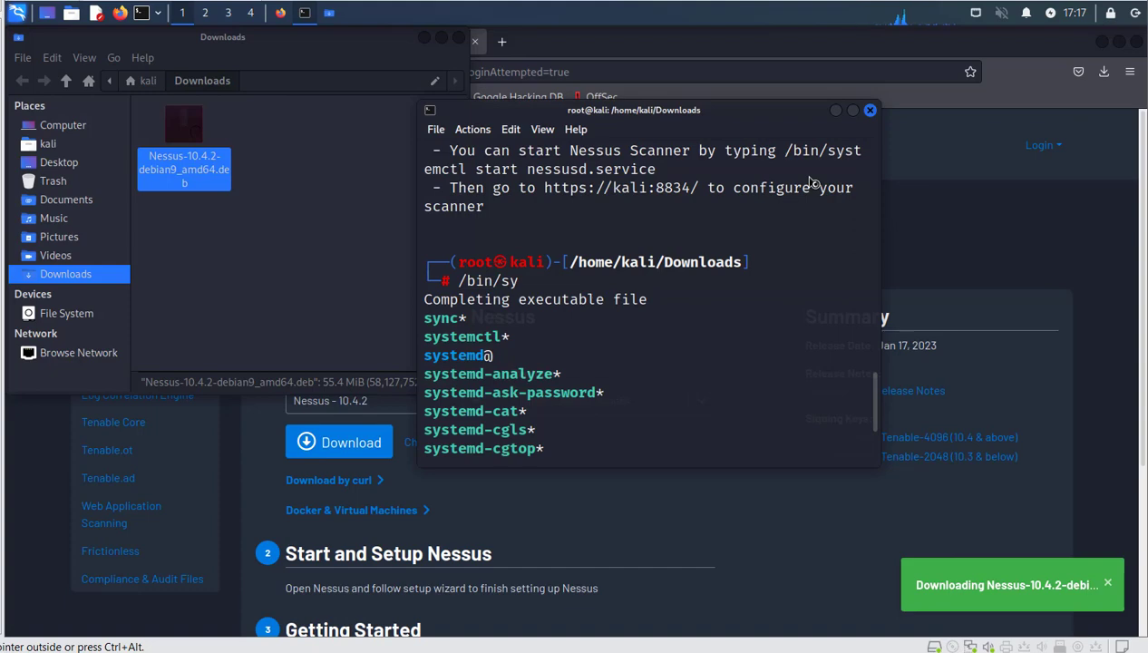
scroll(813, 184, "down", 3)
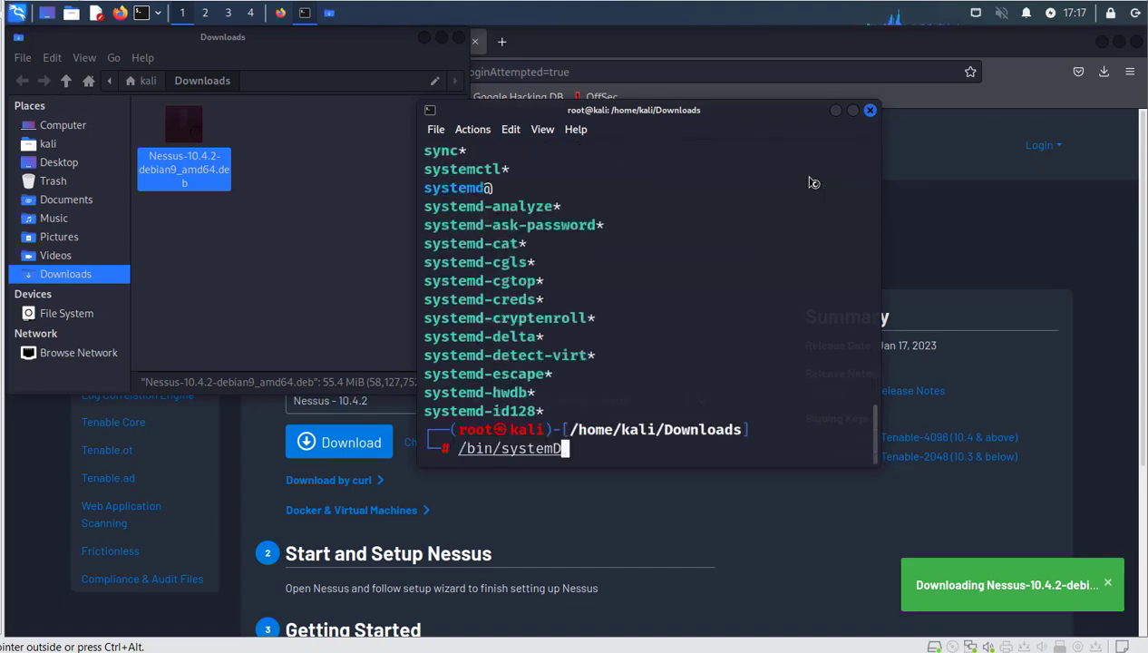
key("BackSpace")
type("ctl ")
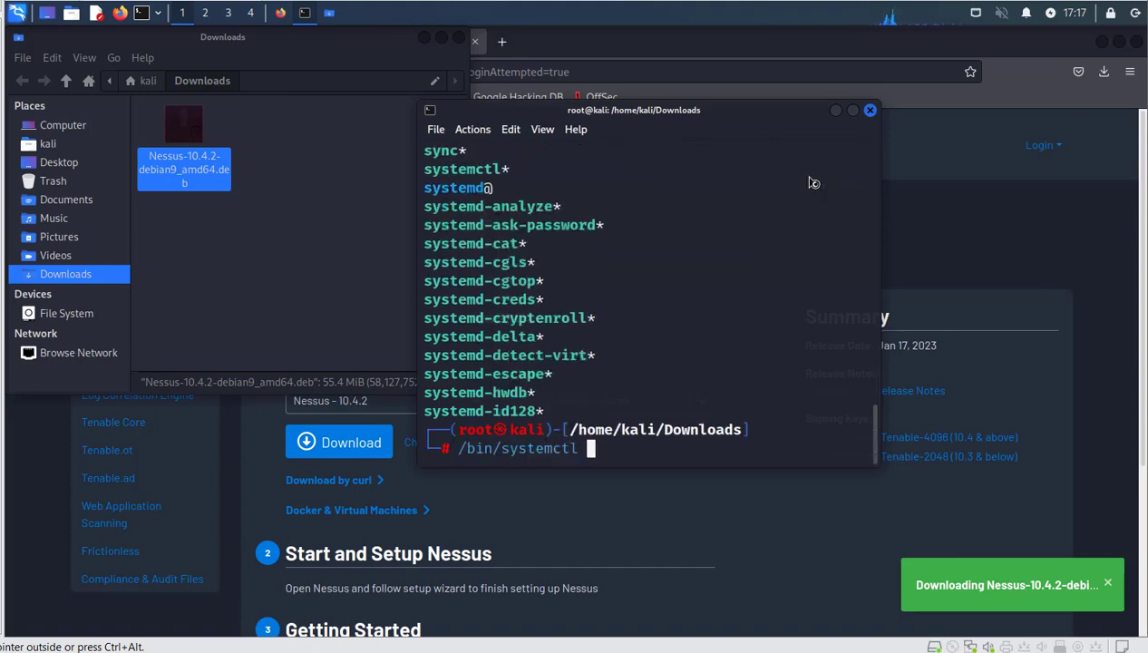
type("enable ")
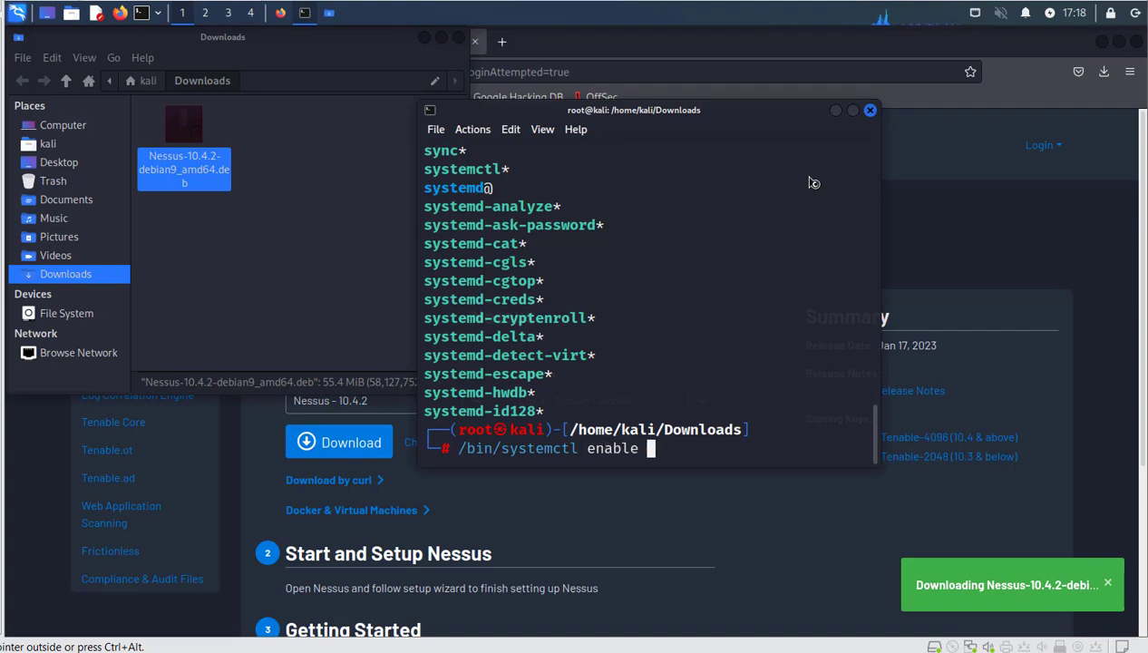
type("nes")
key("Tab")
type("--now")
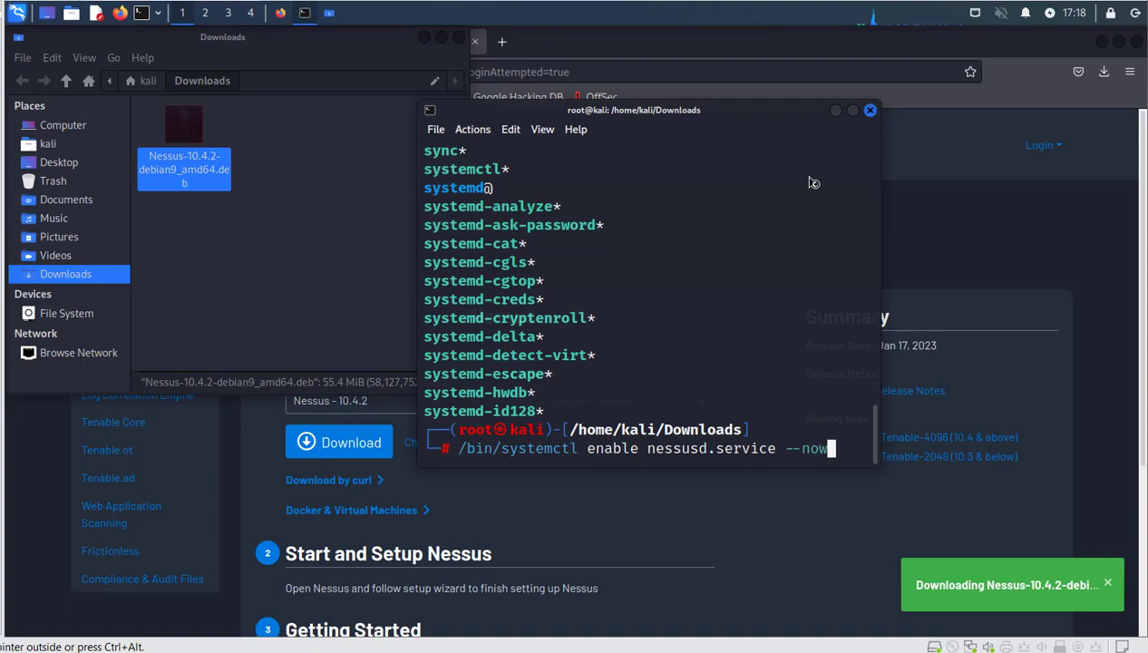
key("Return")
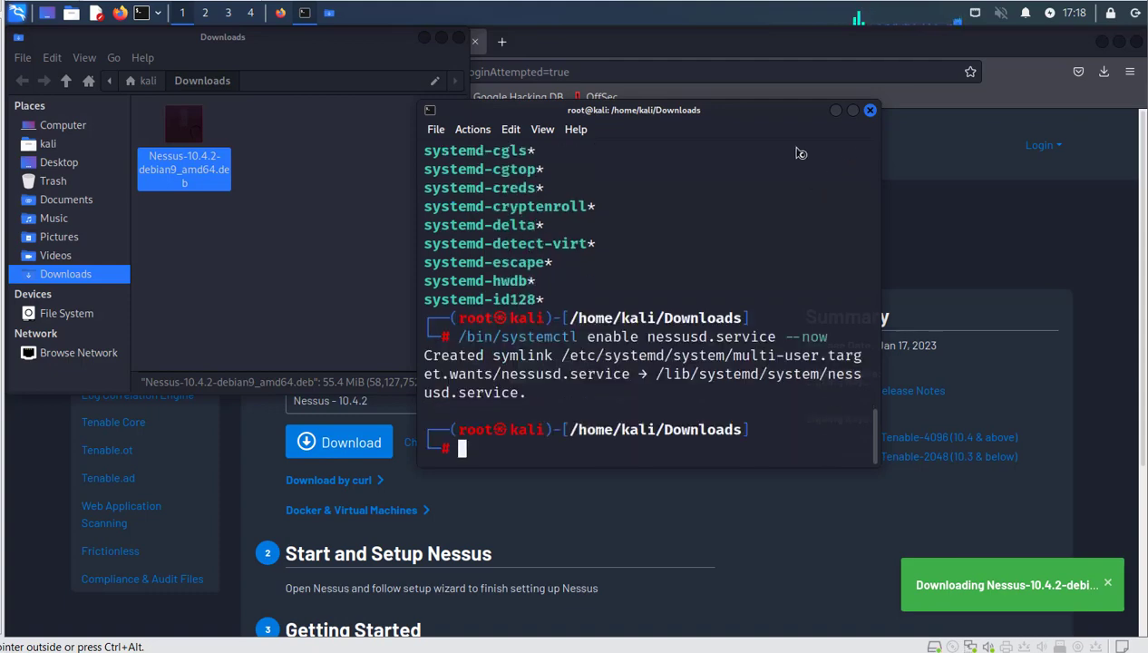
scroll(598, 206, "up", 4)
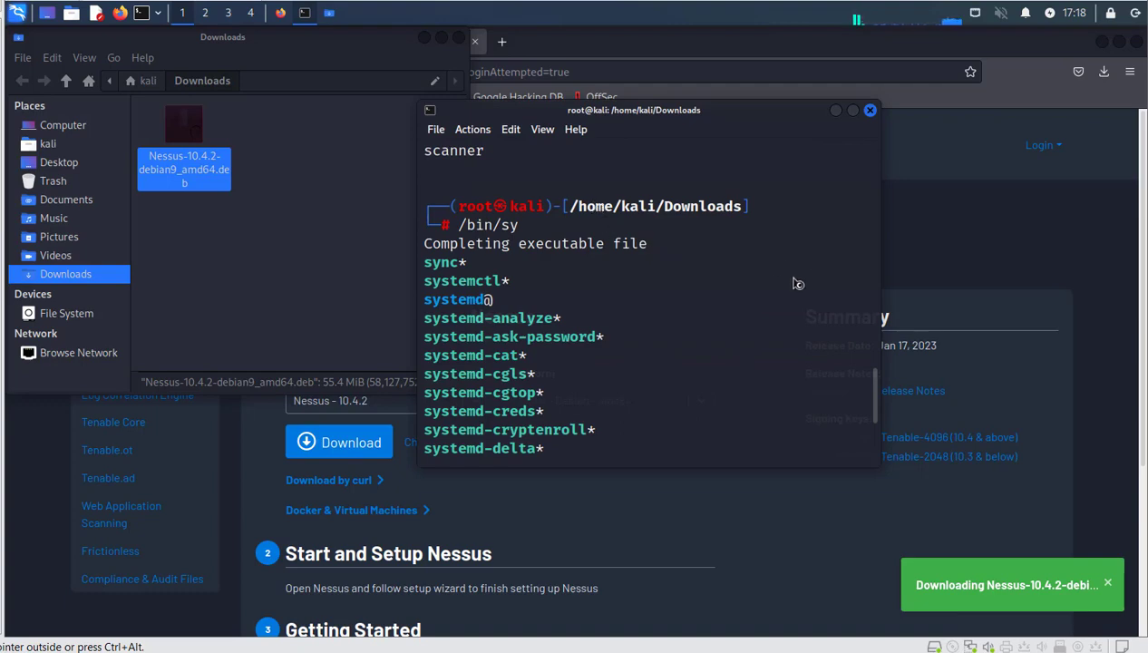
scroll(753, 292, "up", 2)
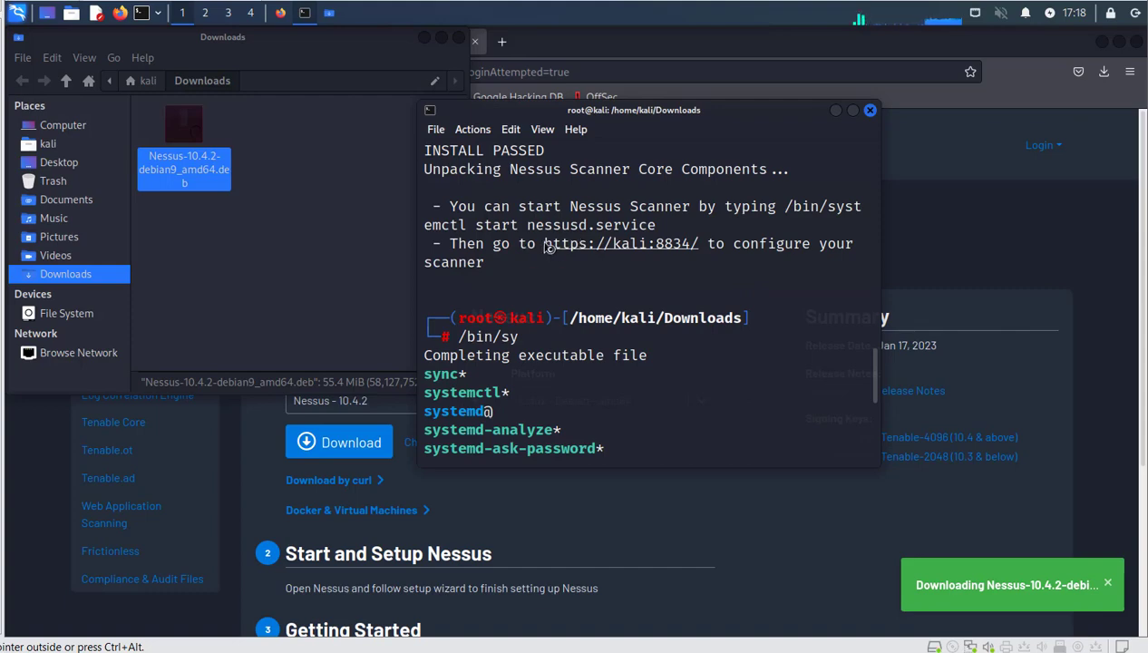
left_click_drag(543, 245, 696, 248)
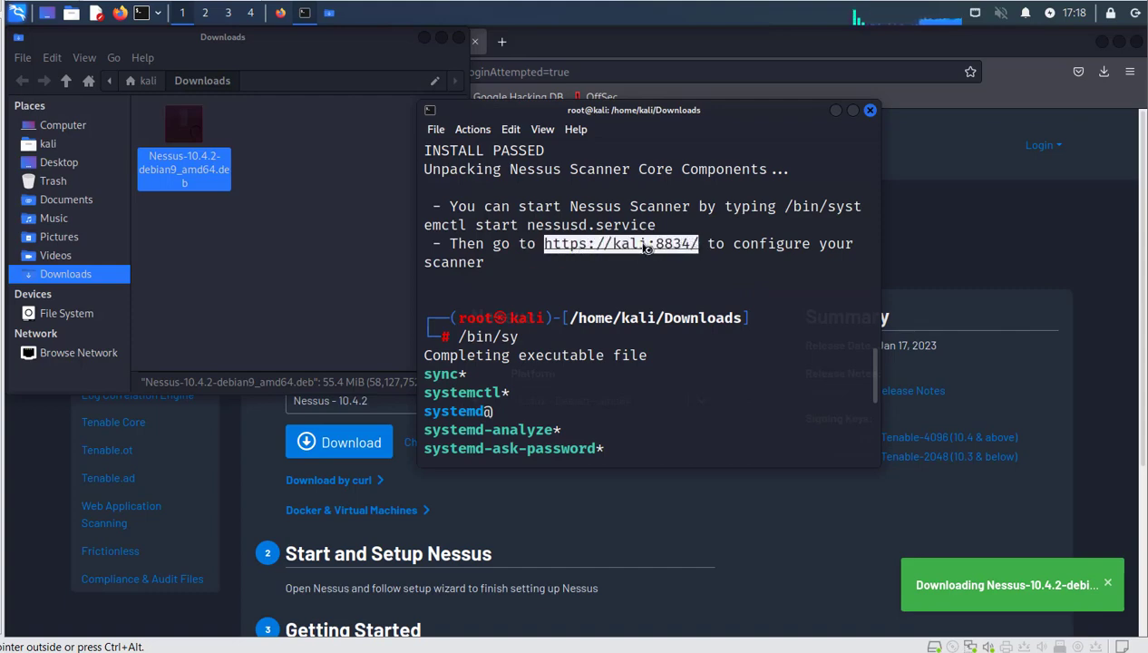
right_click(667, 263)
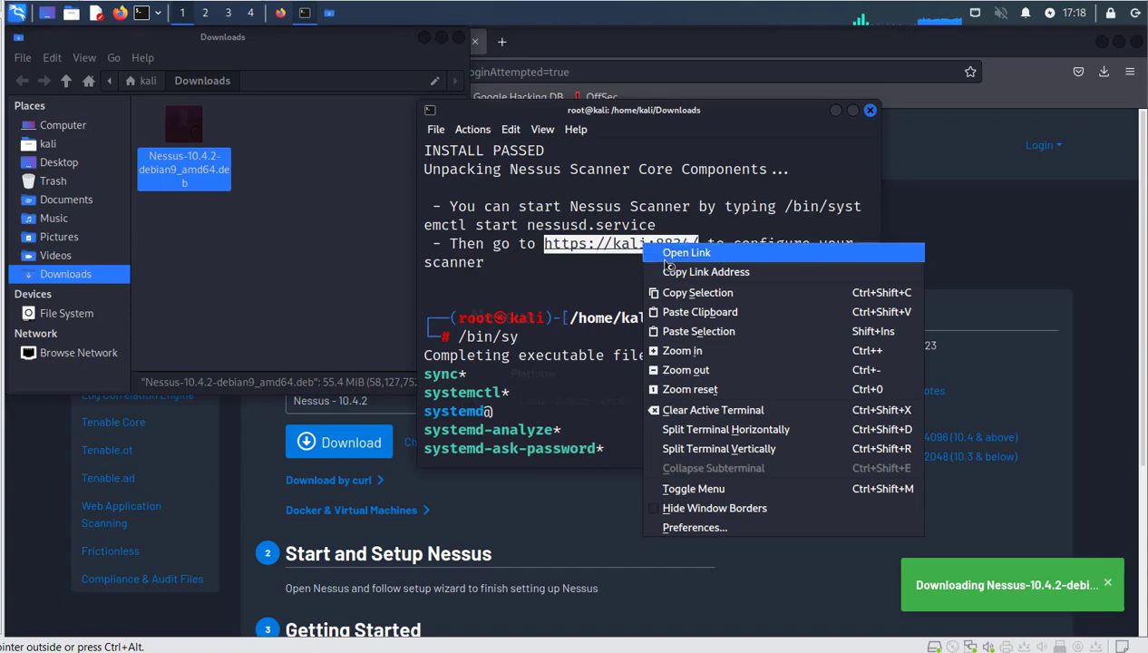
left_click(730, 302)
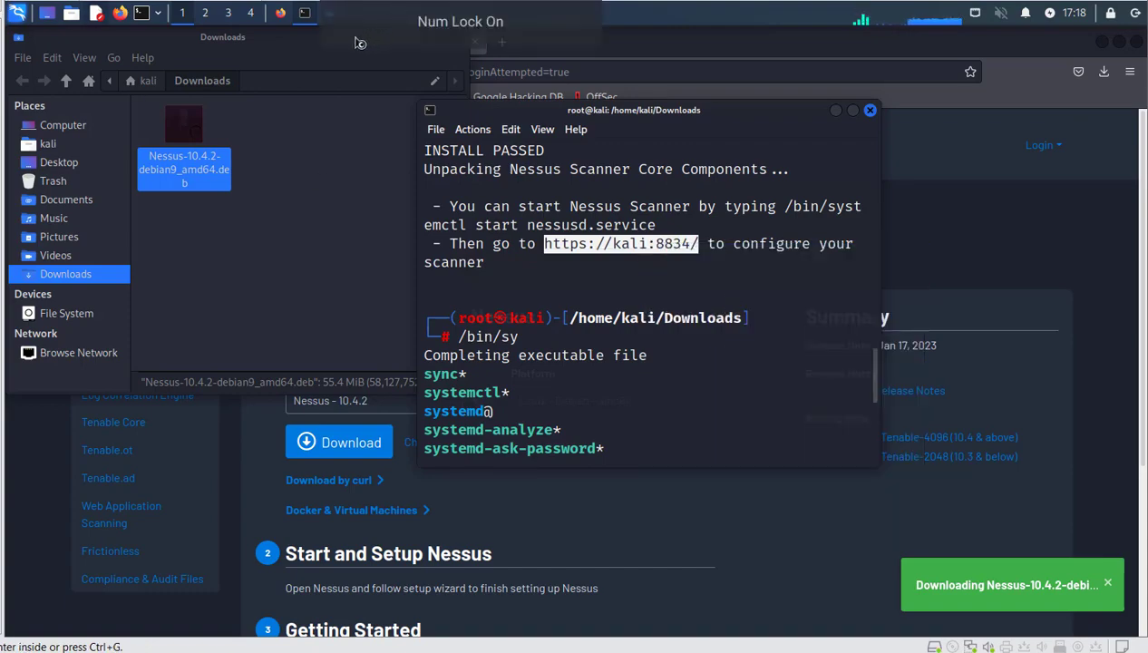
left_click(281, 13)
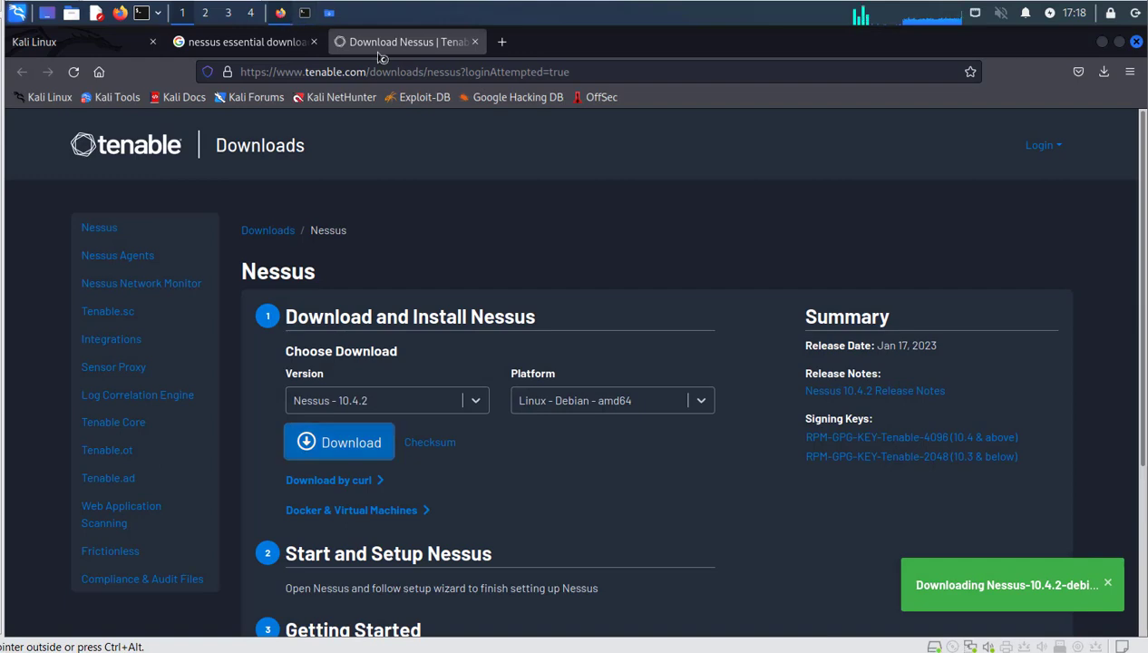
left_click(502, 43)
key("ctrl+v")
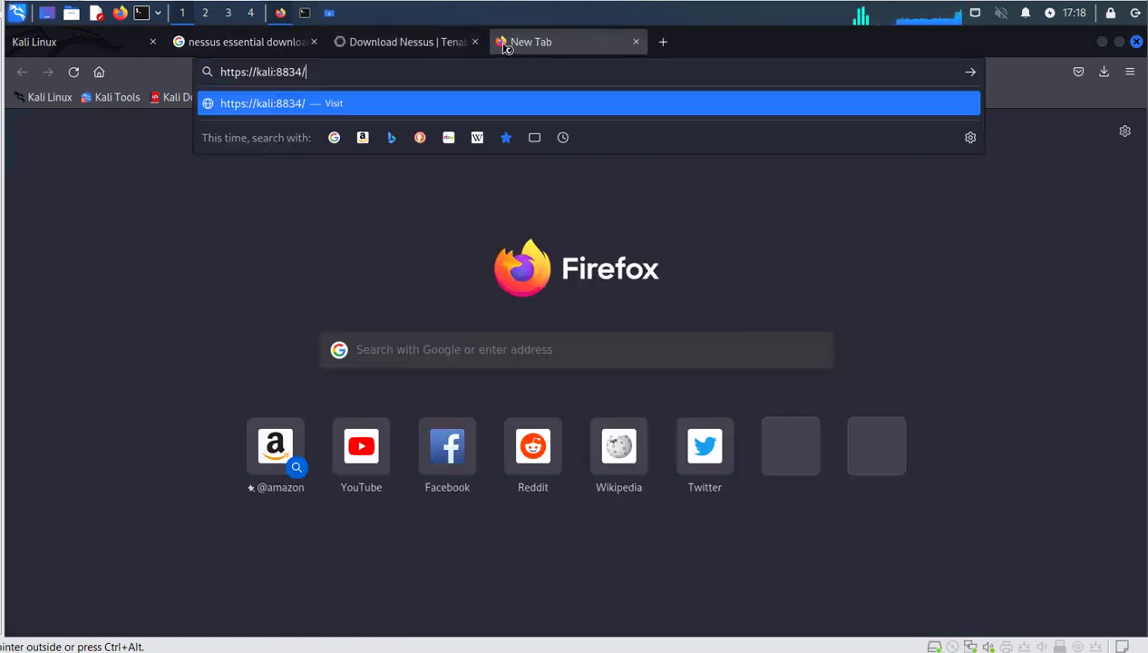
key("Return")
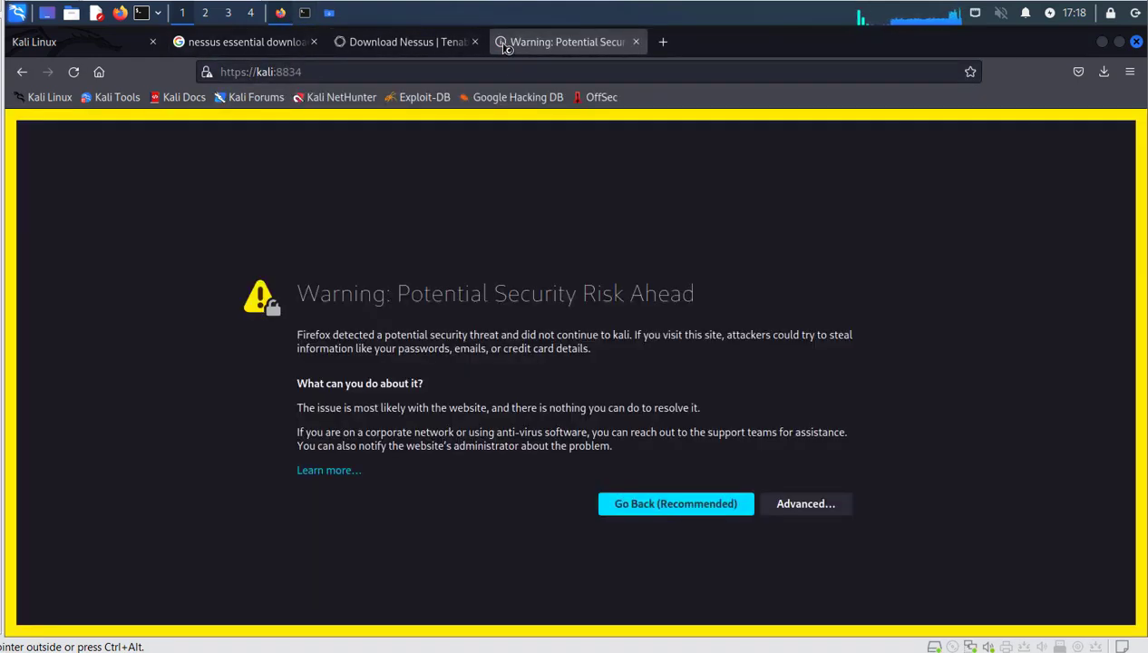
left_click(815, 508)
left_click(809, 573)
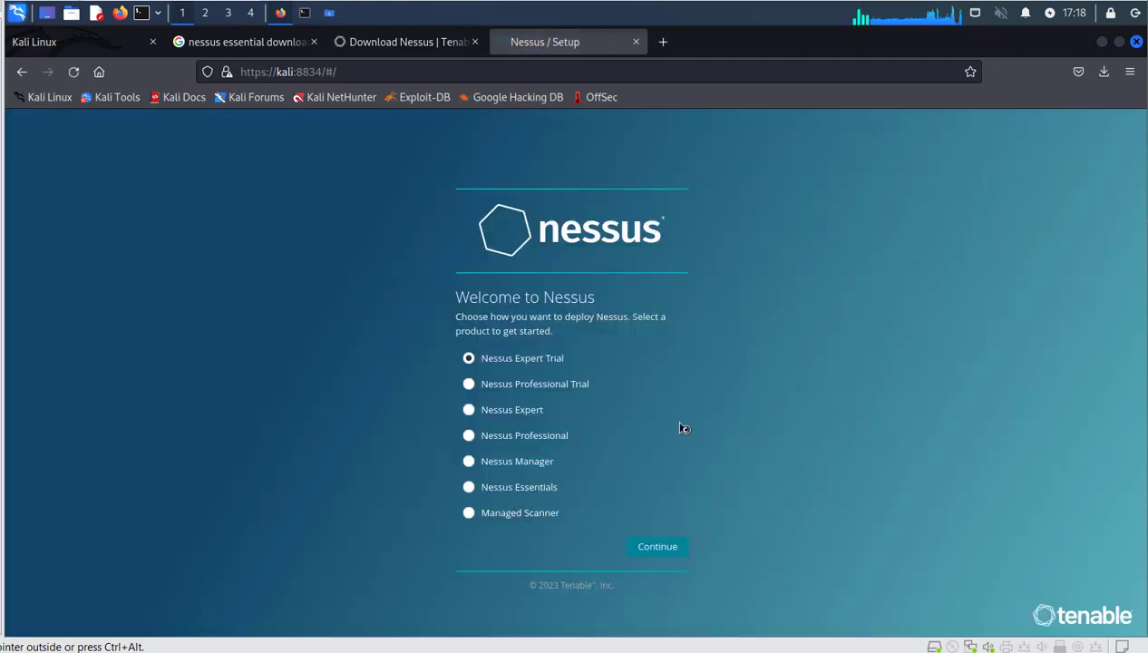
Select Nessus Essentials, continue, enter first and last names, and open a blank tab.
left_click(528, 494)
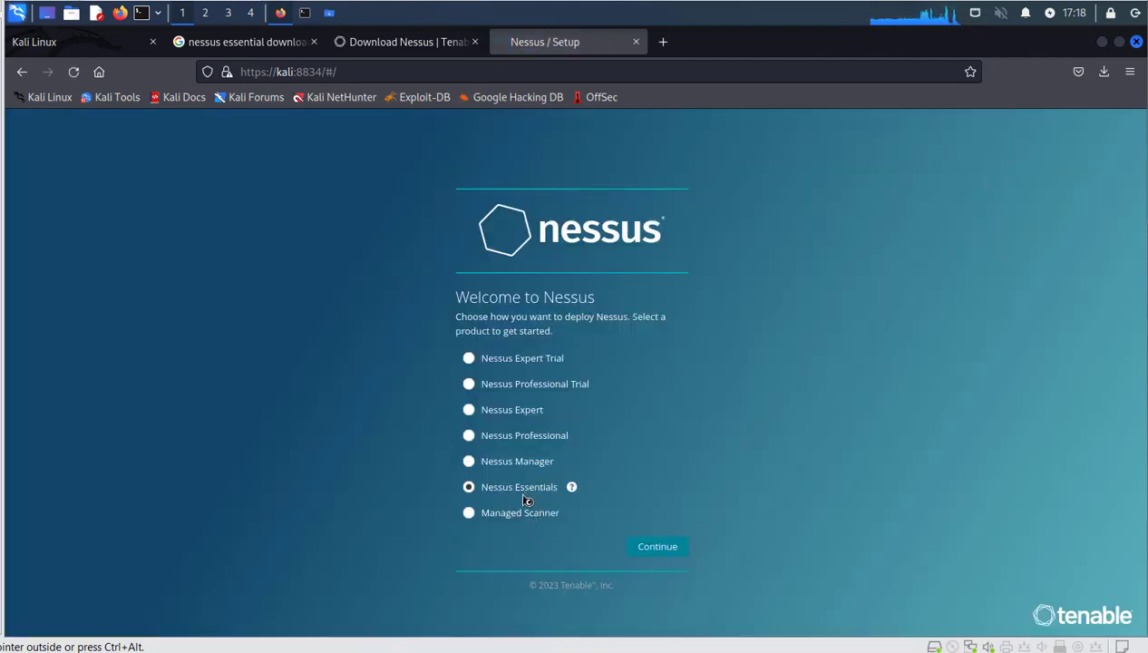
left_click(658, 546)
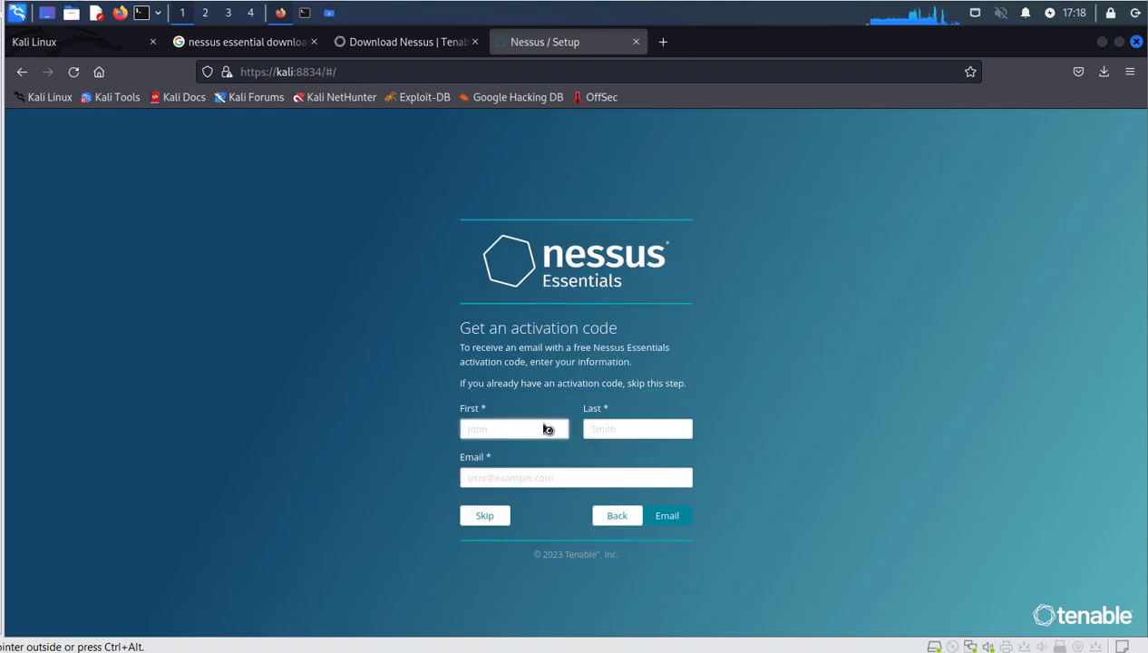
type("qwer")
left_click(657, 433)
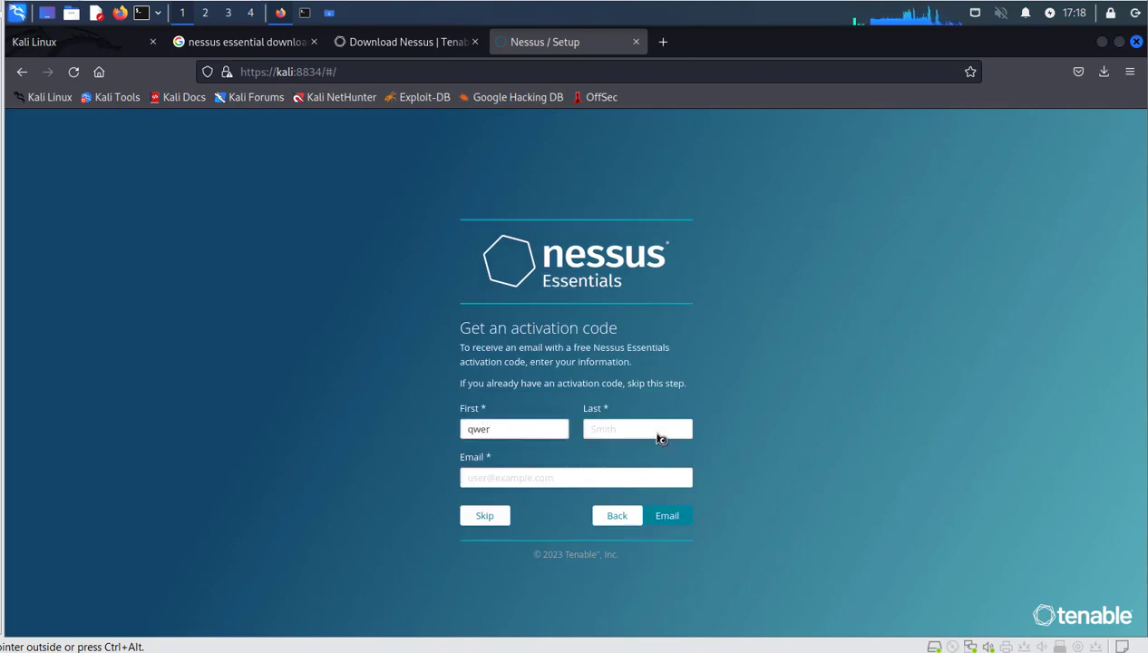
type("qwer")
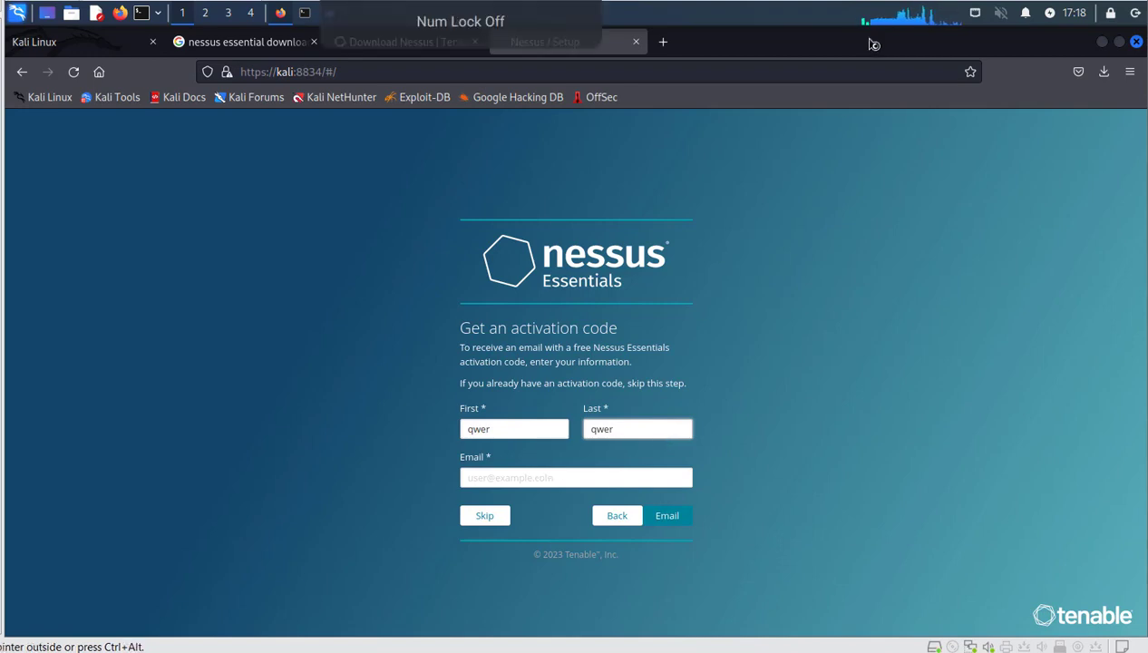
left_click(663, 42)
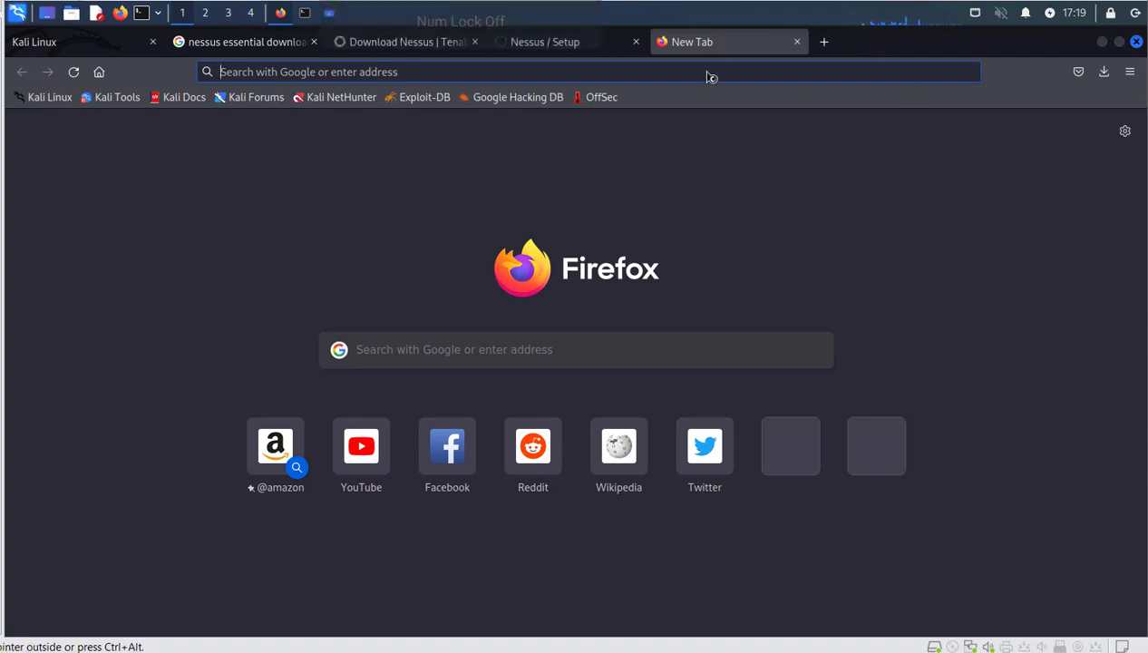
Find the Temp Mail site (temp-mail.org) and copy its generated disposable email address.
type("temp")
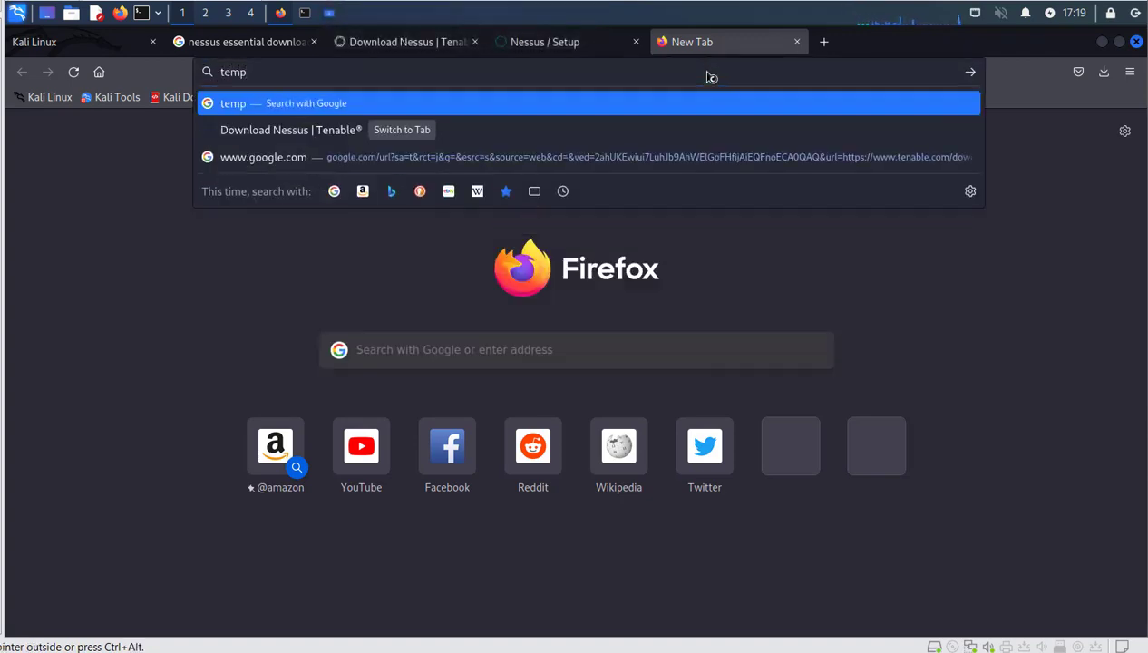
type(" mail")
key("Return")
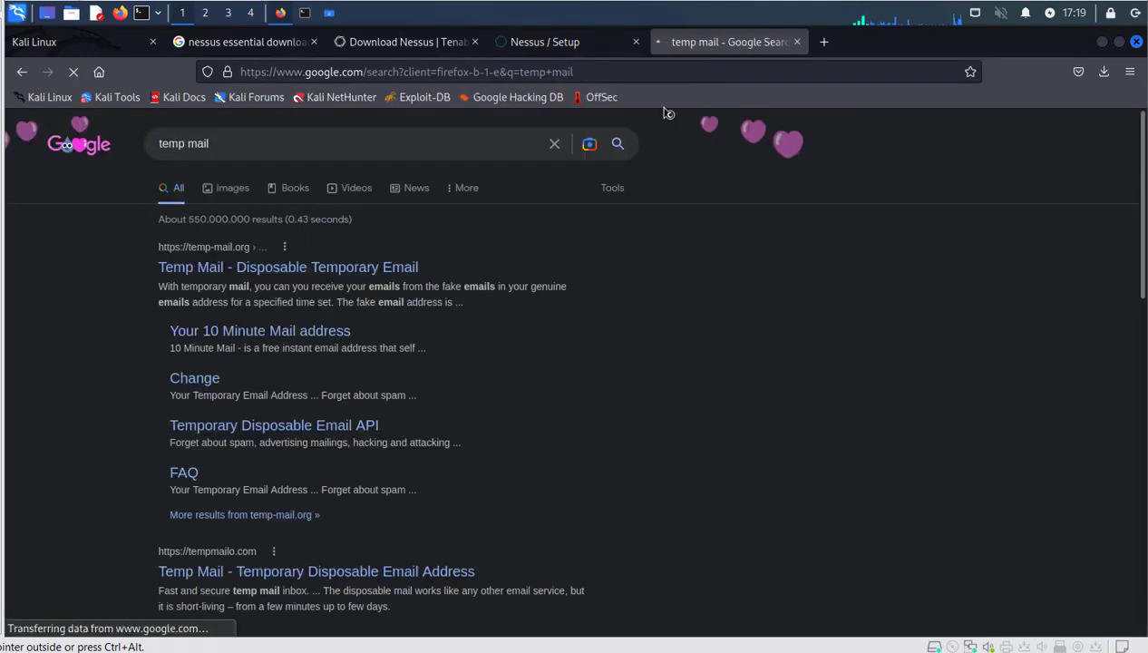
left_click(328, 267)
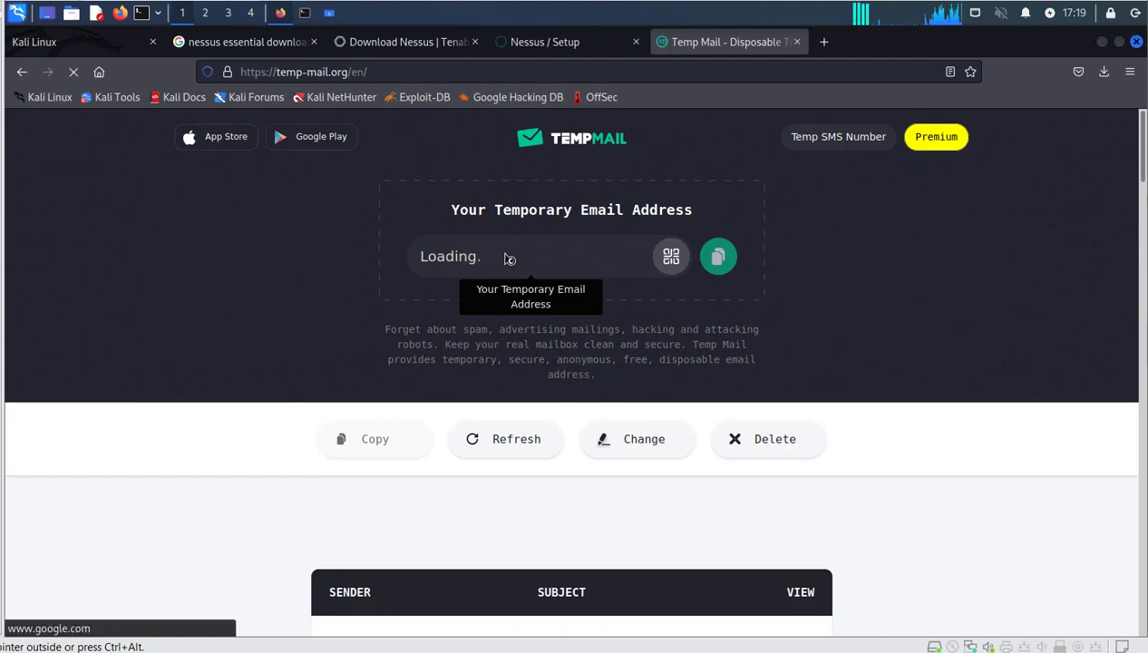
left_click(720, 255)
Paste the temporary address into the Nessus Email field and request the activation code.
left_click(558, 46)
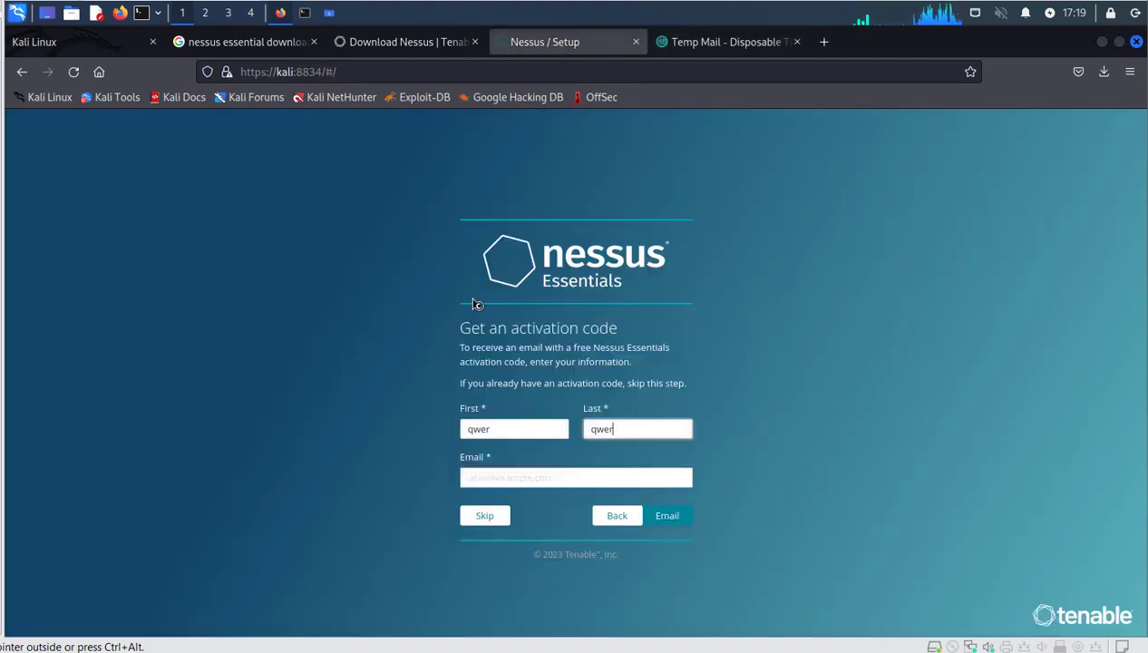
left_click(530, 481)
key("ctrl+v")
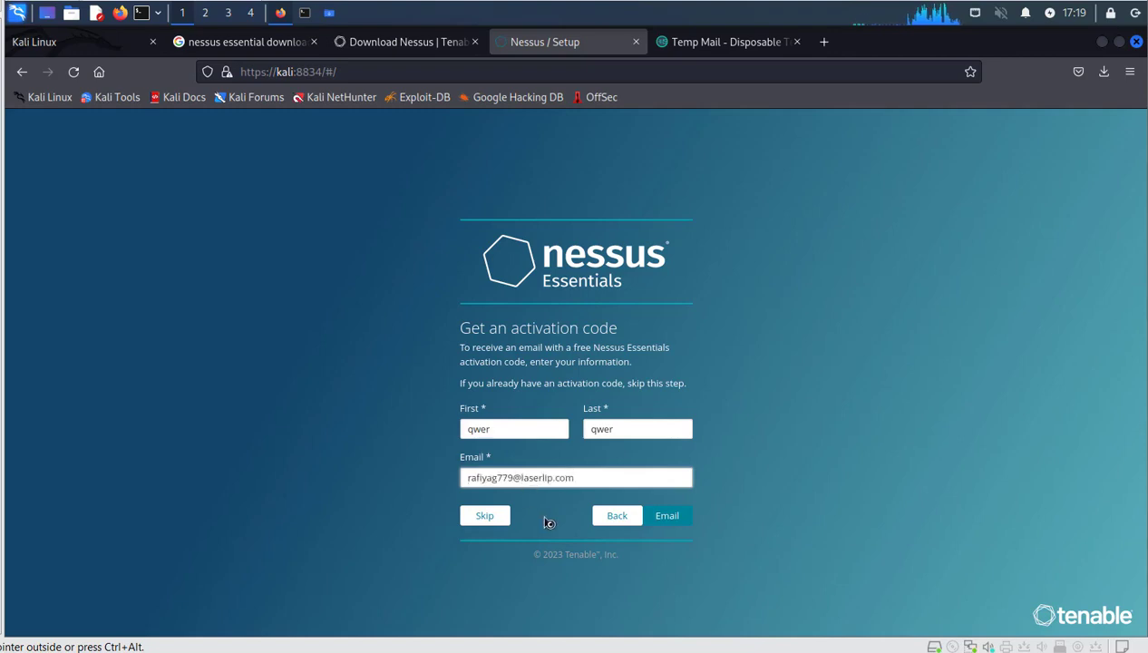
left_click(662, 517)
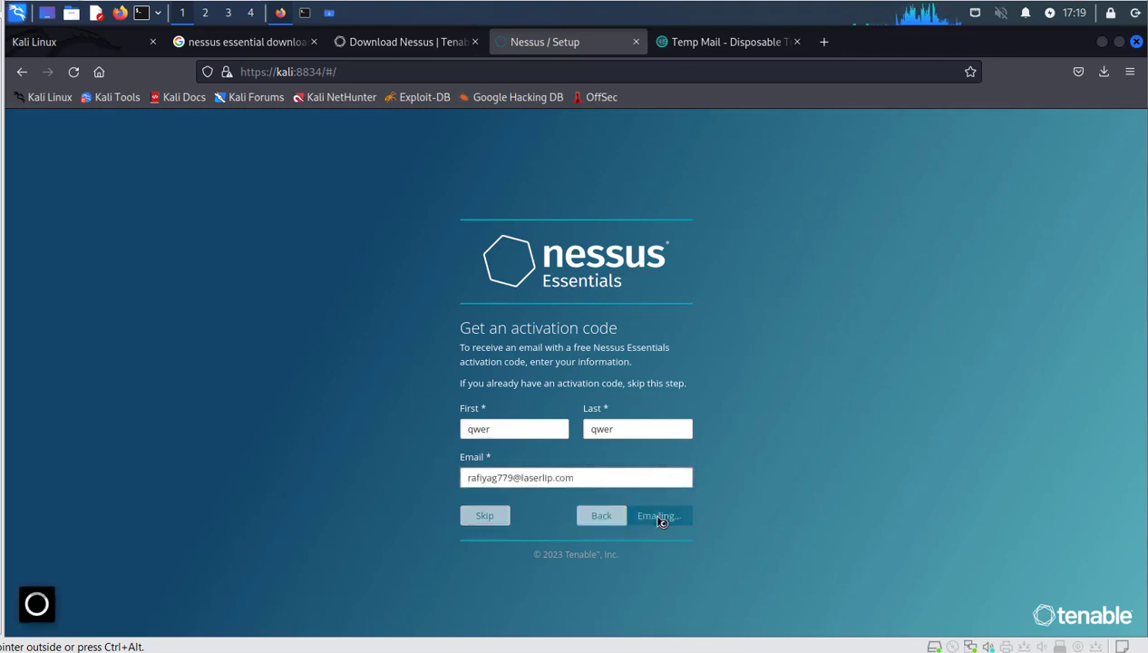
Open the Nessus Essentials activation email in Temp Mail and copy its activation code.
left_click(747, 43)
scroll(728, 501, "down", 5)
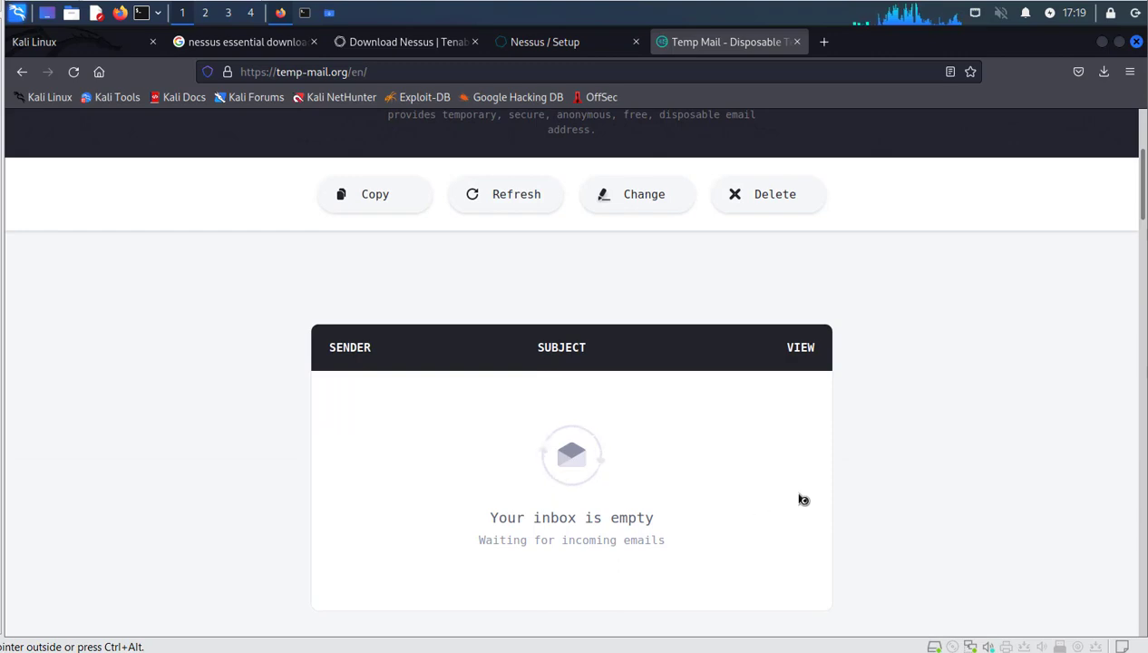
scroll(803, 499, "down", 2)
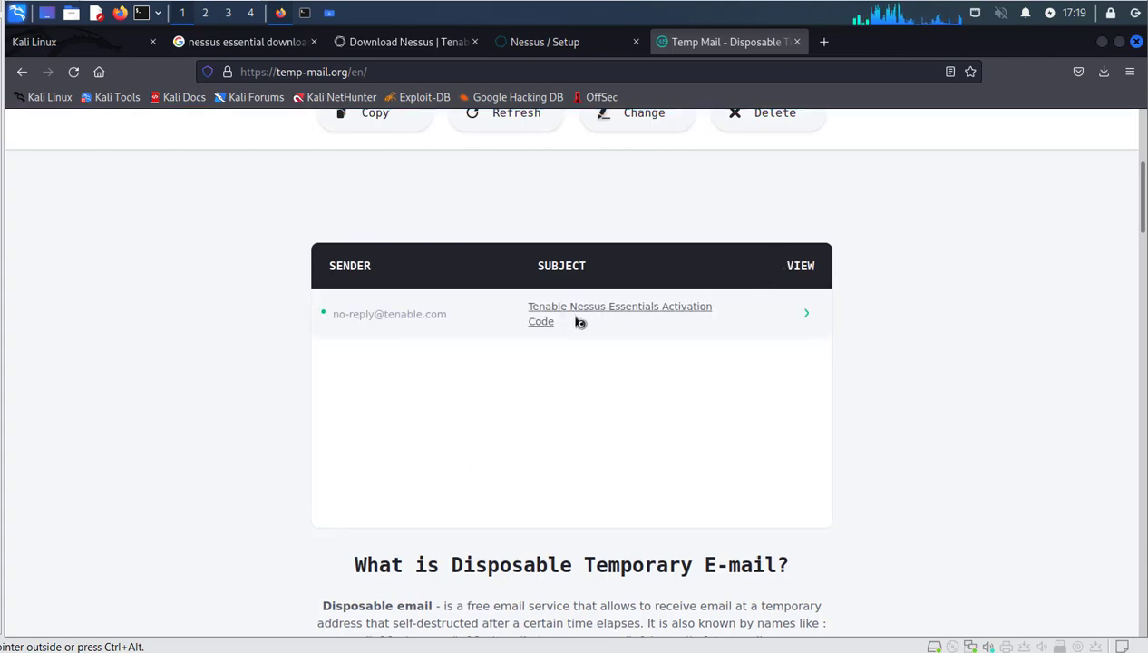
left_click(433, 317)
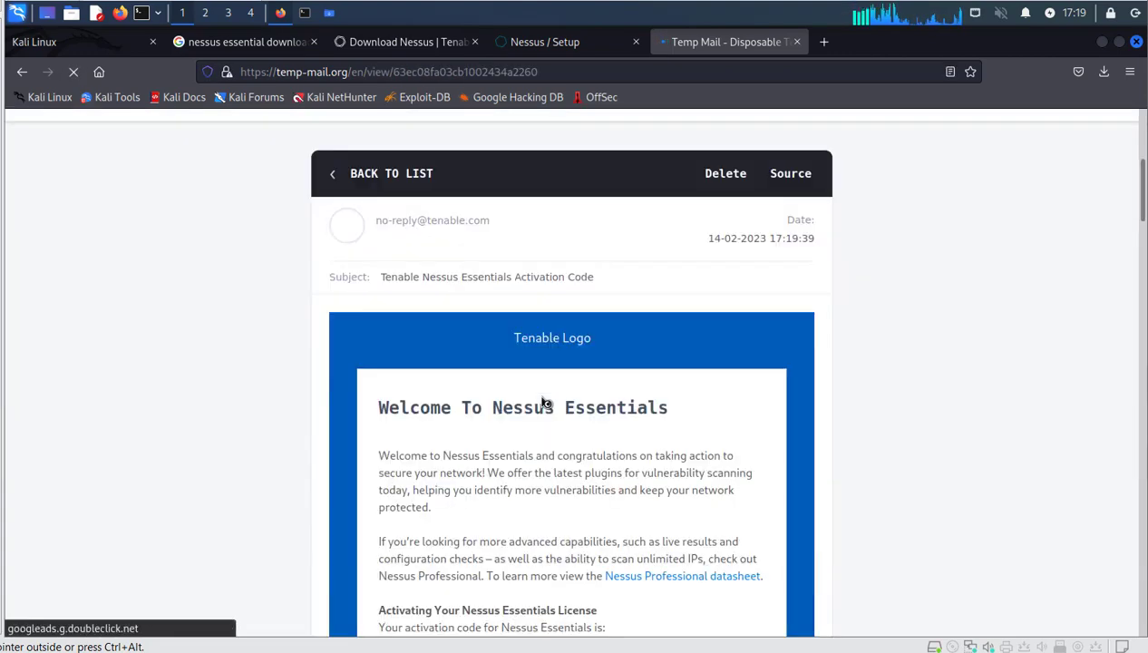
scroll(544, 403, "down", 3)
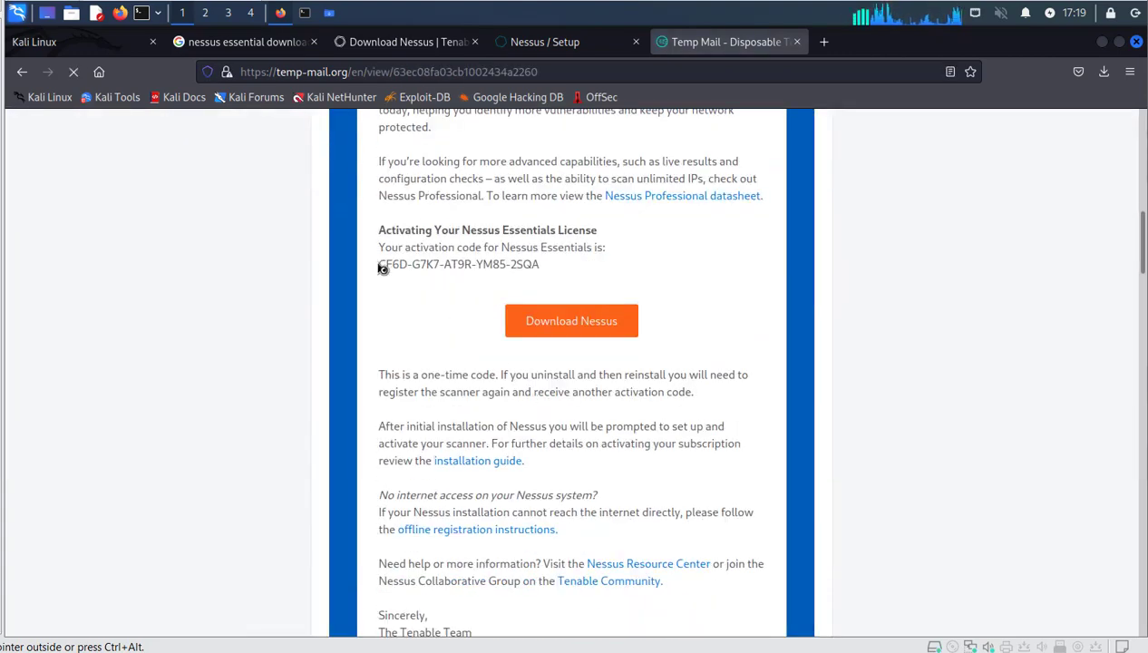
left_click_drag(380, 332, 541, 332)
right_click(504, 328)
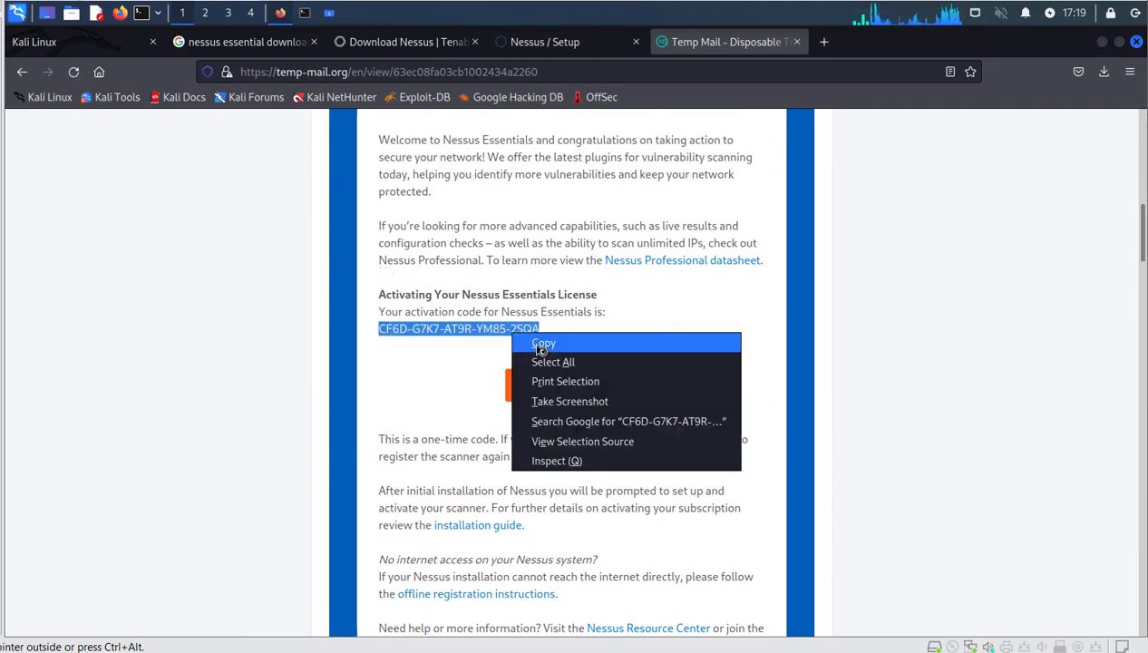
left_click(533, 342)
left_click(535, 43)
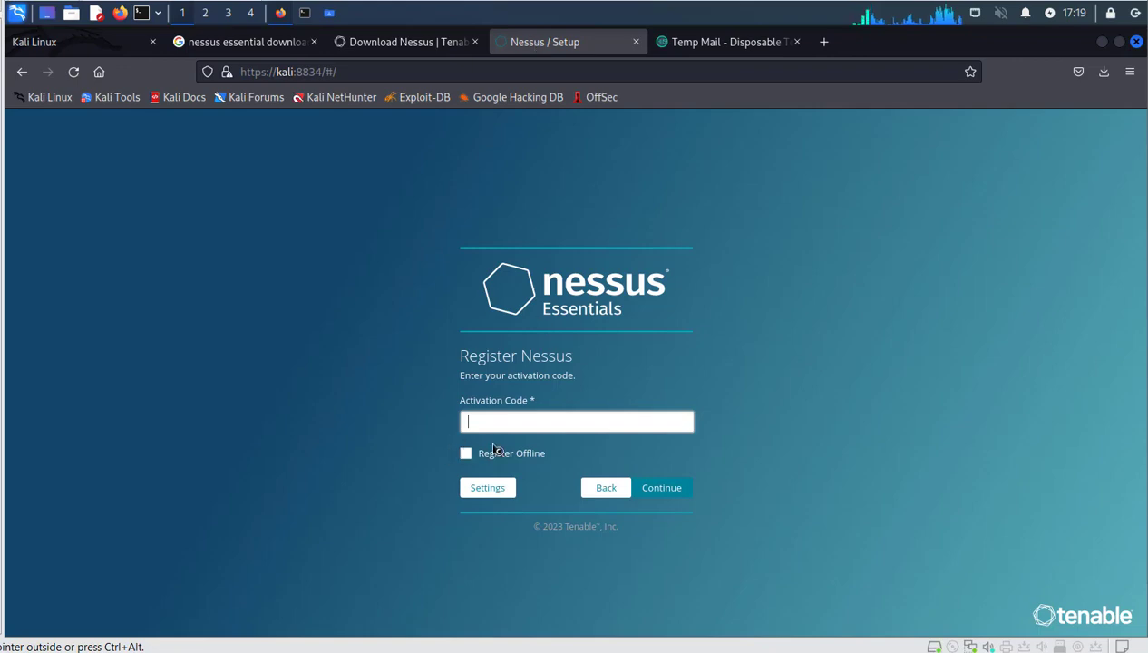
Paste the activation code into Nessus and continue to the account creation page.
key("ctrl+v")
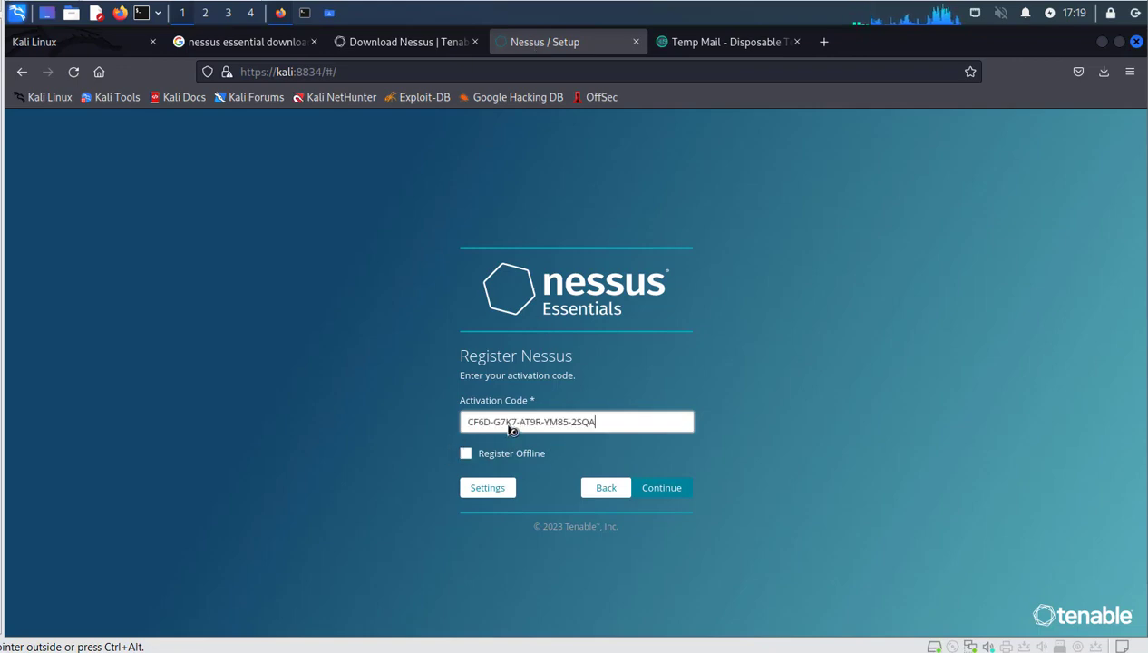
left_click(687, 492)
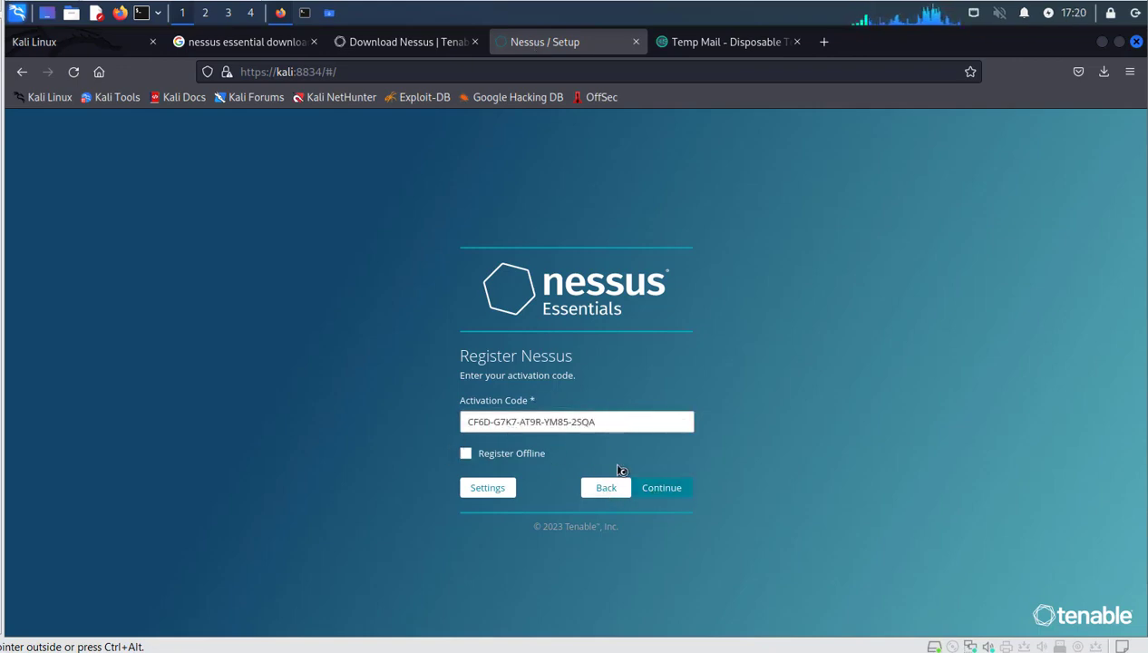
left_click(669, 501)
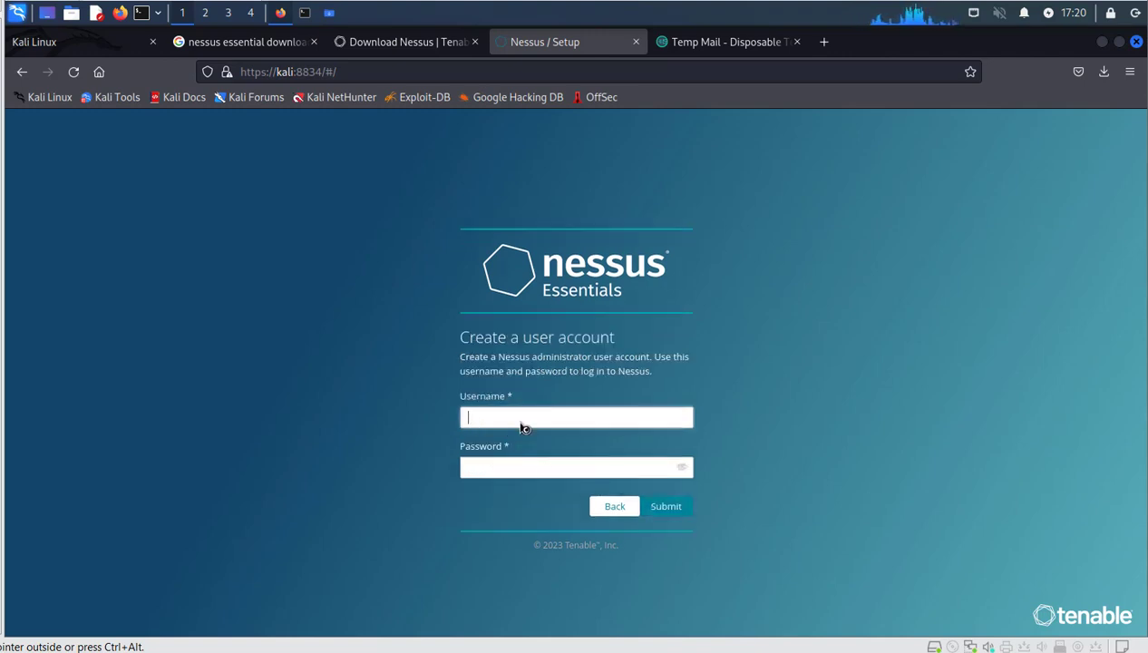
Create the Nessus admin account with a username and password, saving the login in Firefox.
type("kali")
key("Tab")
type("kali")
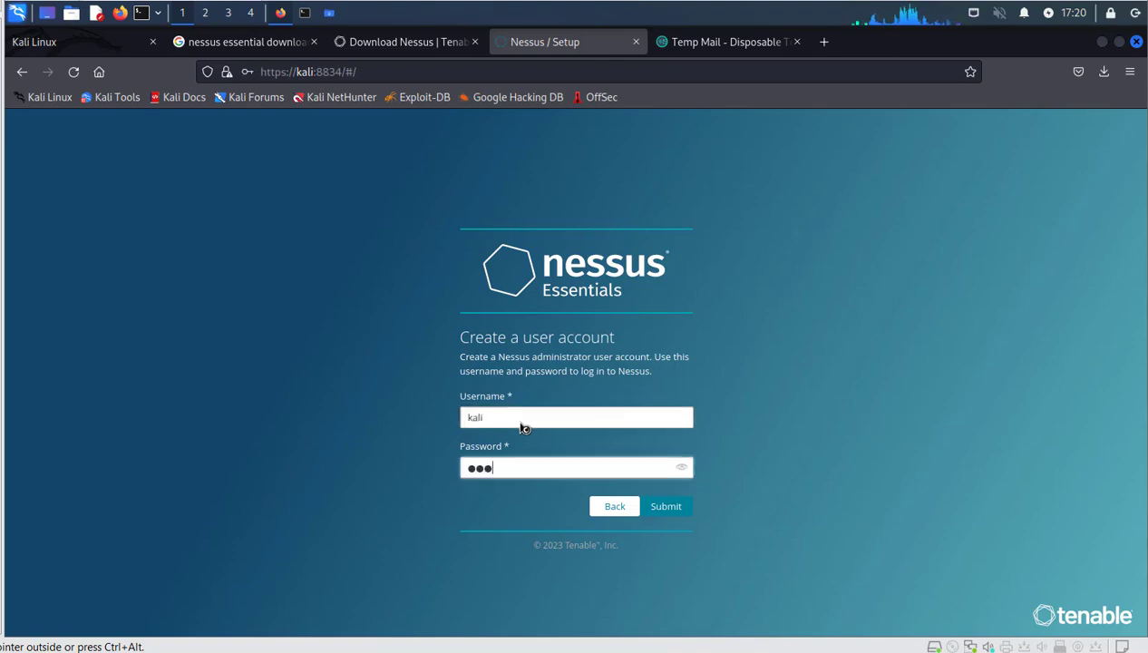
left_click(678, 509)
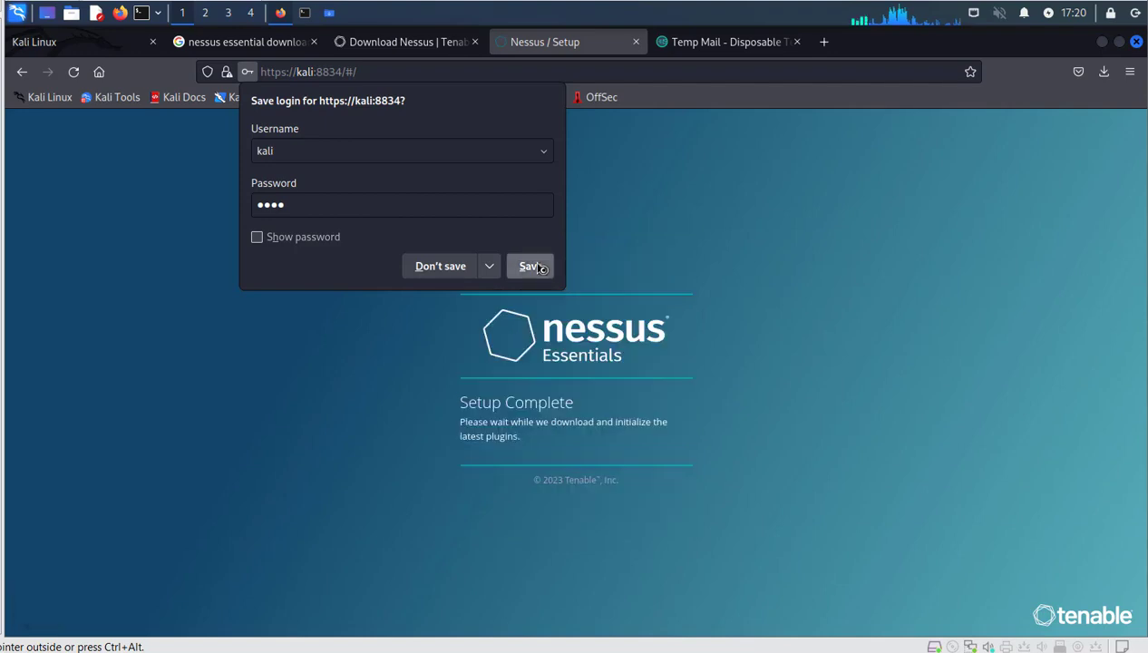
left_click(531, 266)
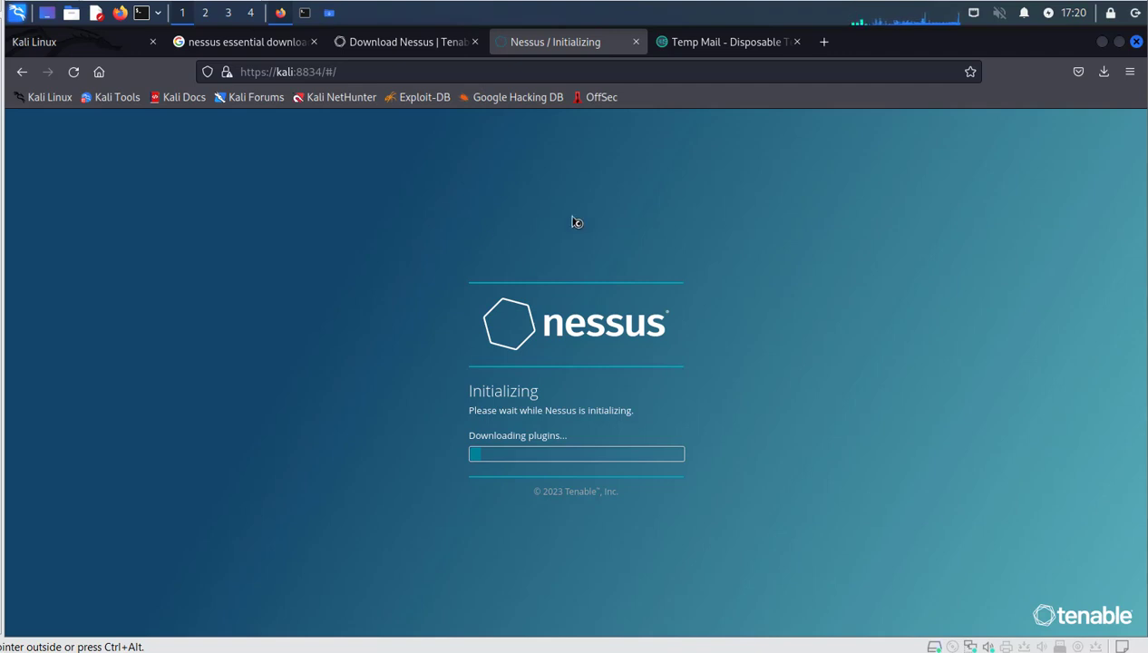
Wait for the plugin download to finish and the empty My Scans folder to load.
mouse_move(1086, 25)
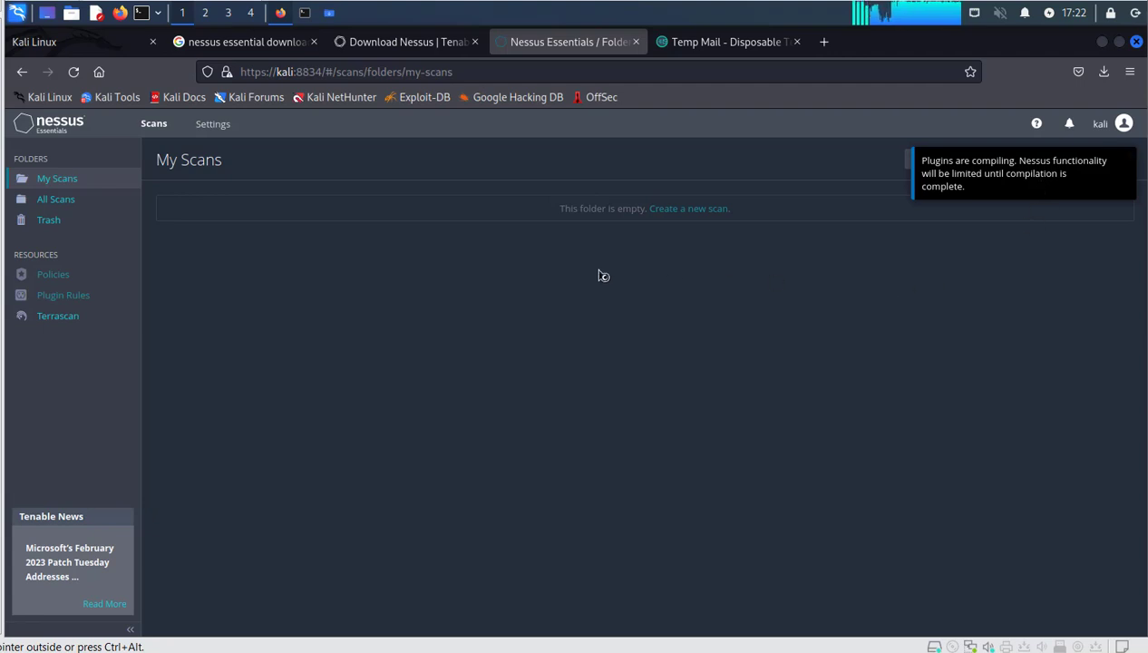
Release input from the Kali VM and wait until plugins finish compiling.
key("ctrl+alt")
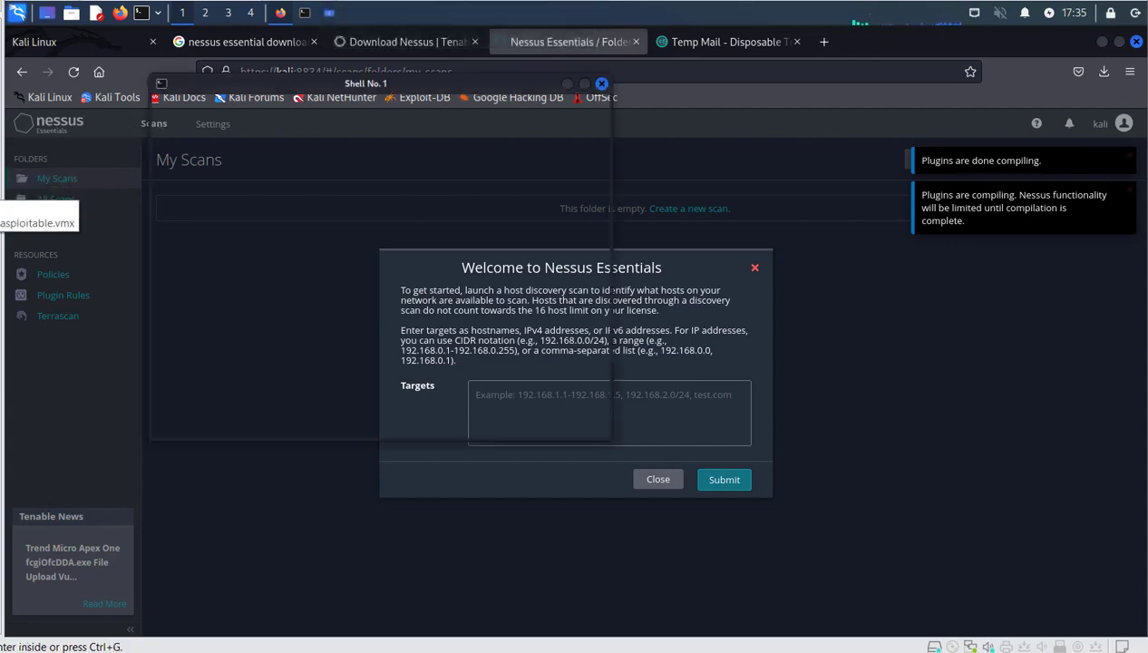
Power on the Metasploitable target VM and open a root shell with sudo su -.
left_click(0, 186)
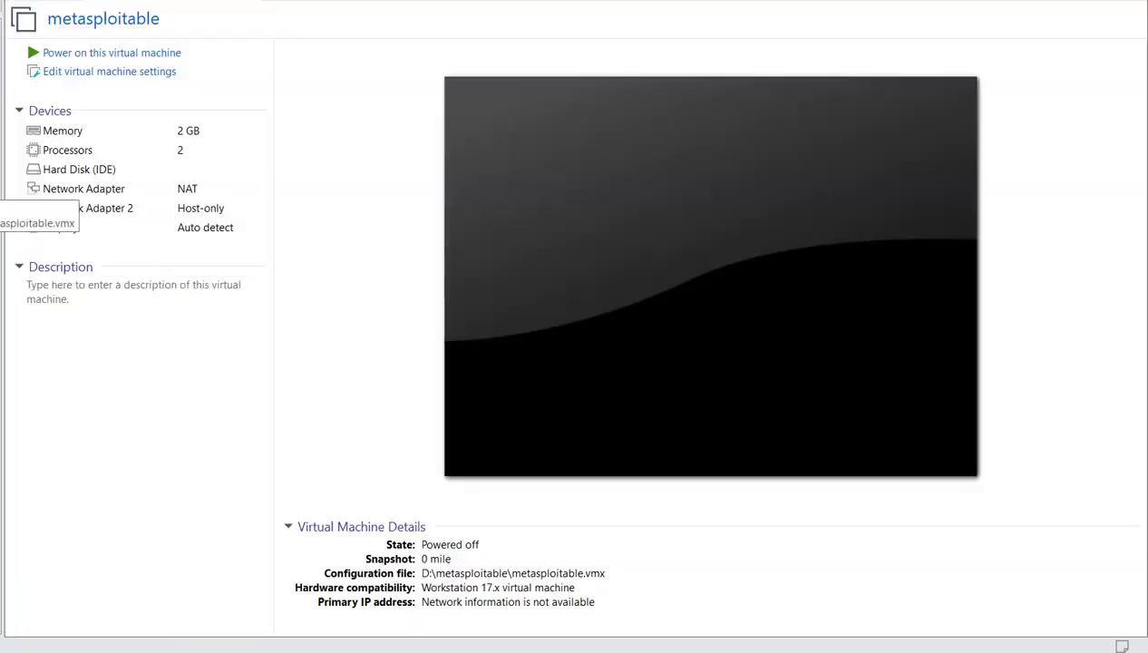
left_click(159, 57)
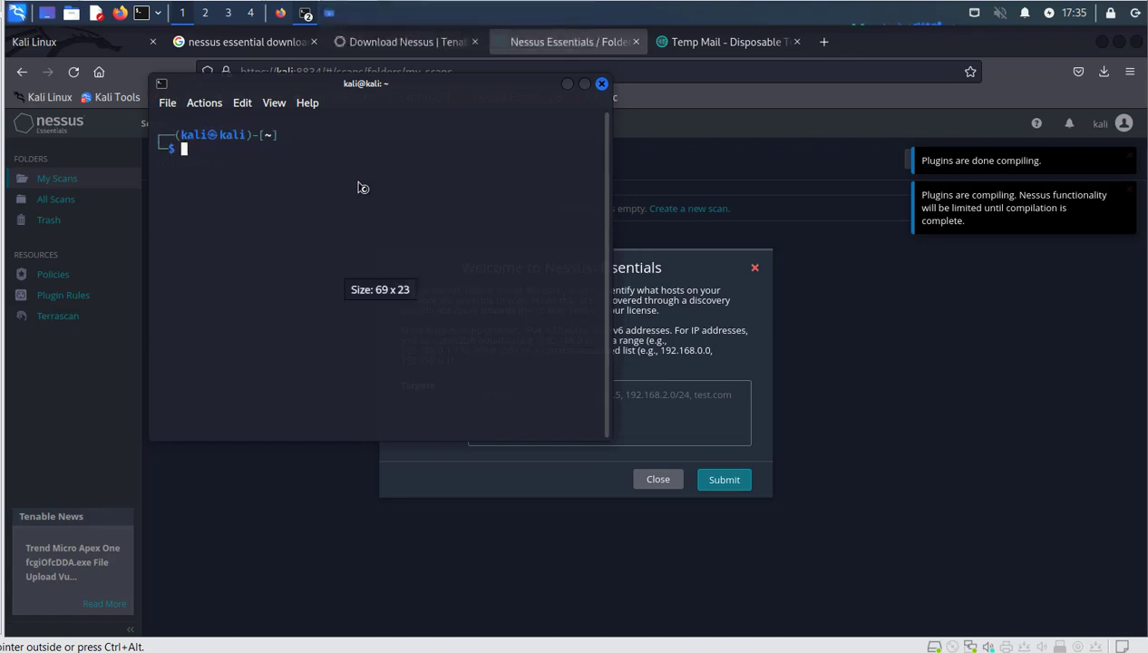
type("sudo su -")
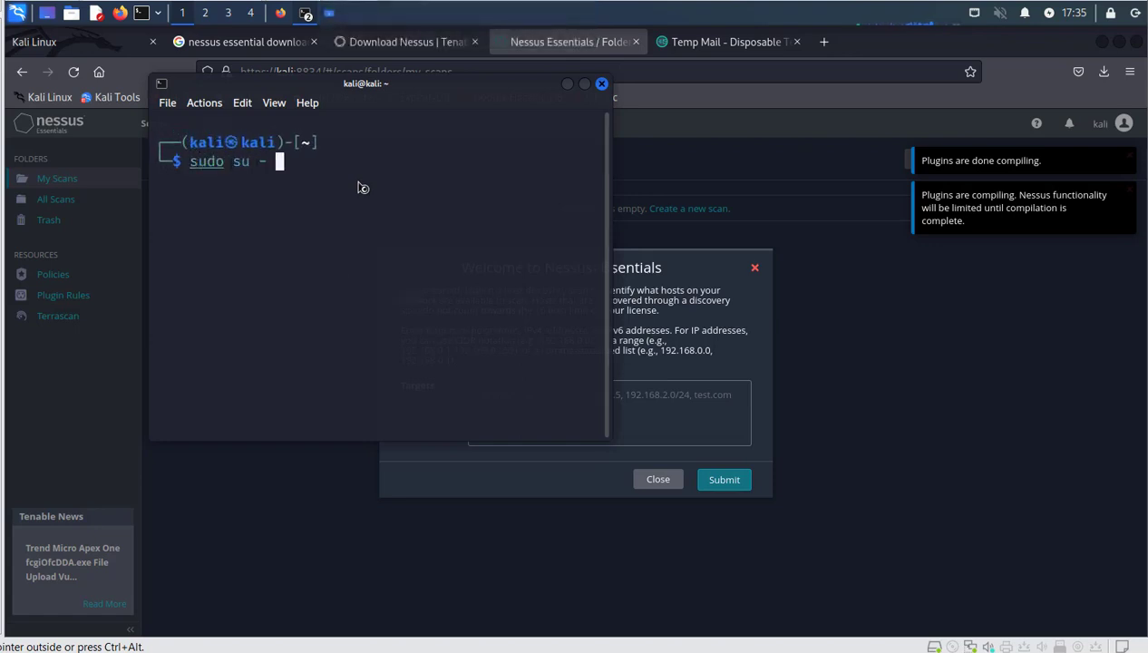
key("Return")
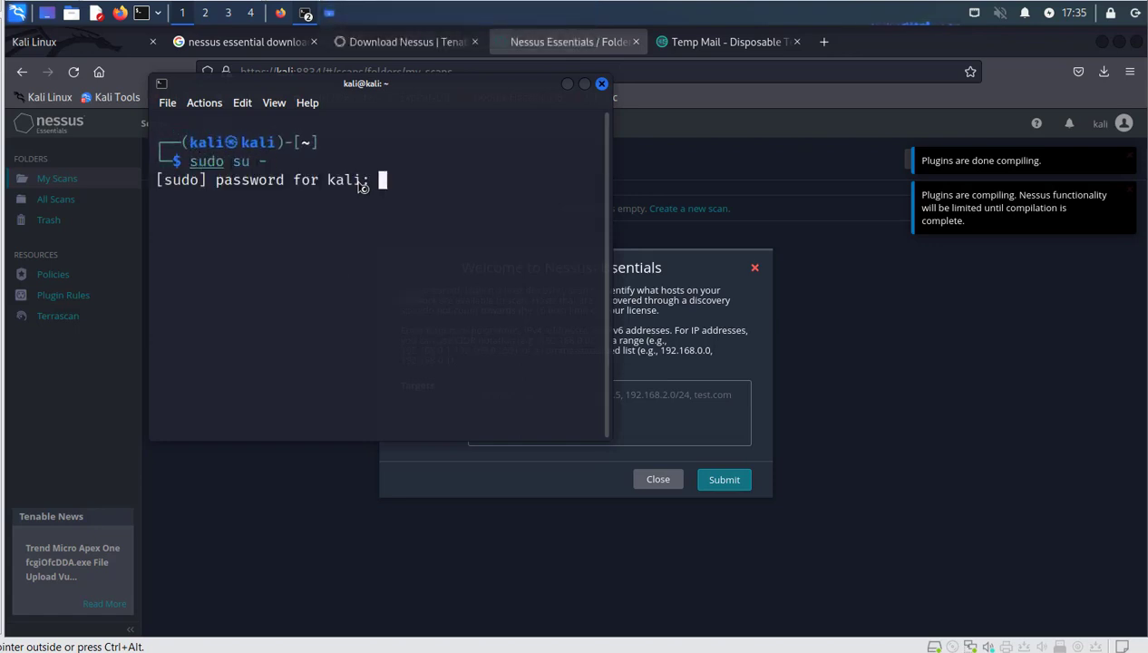
key("Return")
List interfaces with ip a and copy eth0's address 192.168.144.130/24 for the Nessus targets.
type("ip a")
key("Return")
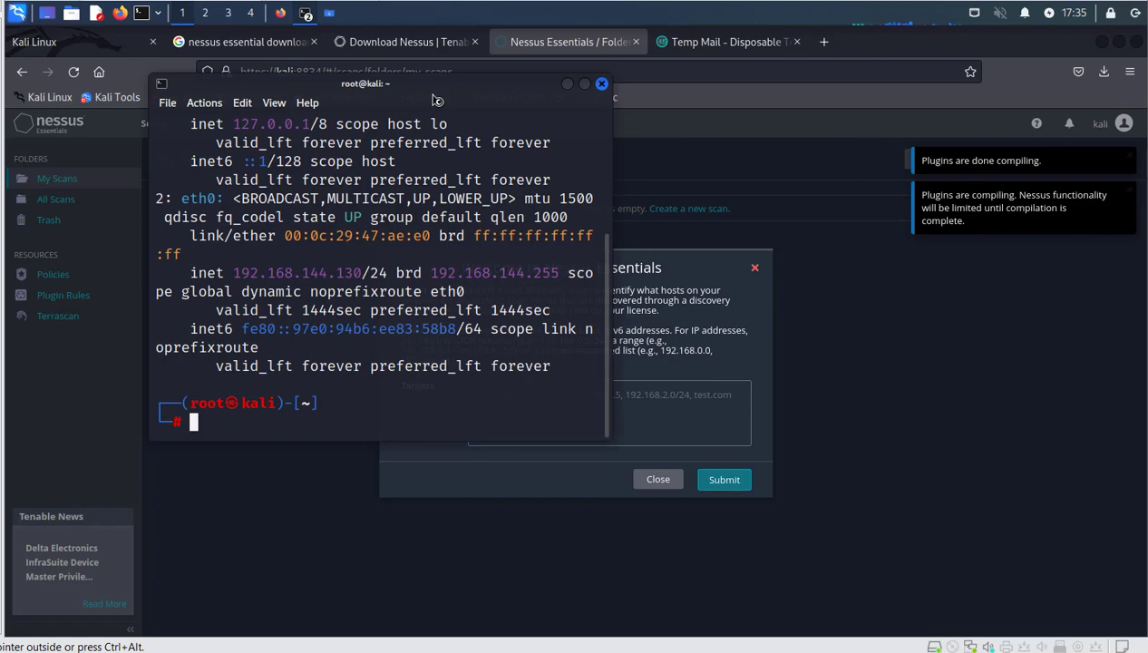
left_click(584, 83)
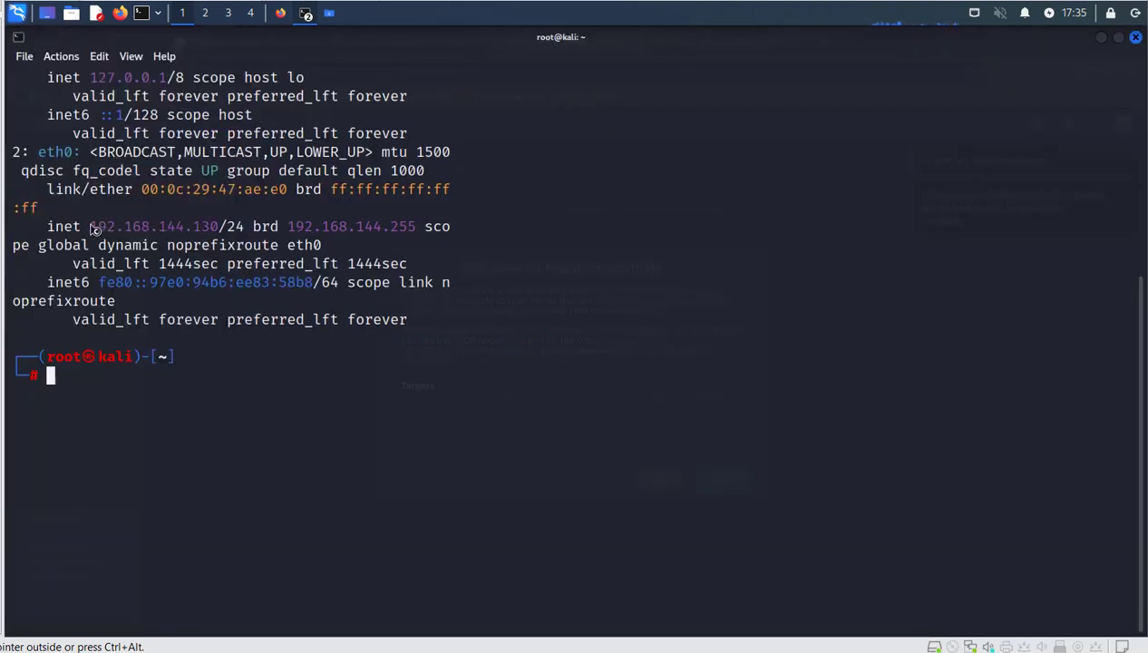
left_click_drag(93, 229, 245, 236)
right_click(225, 233)
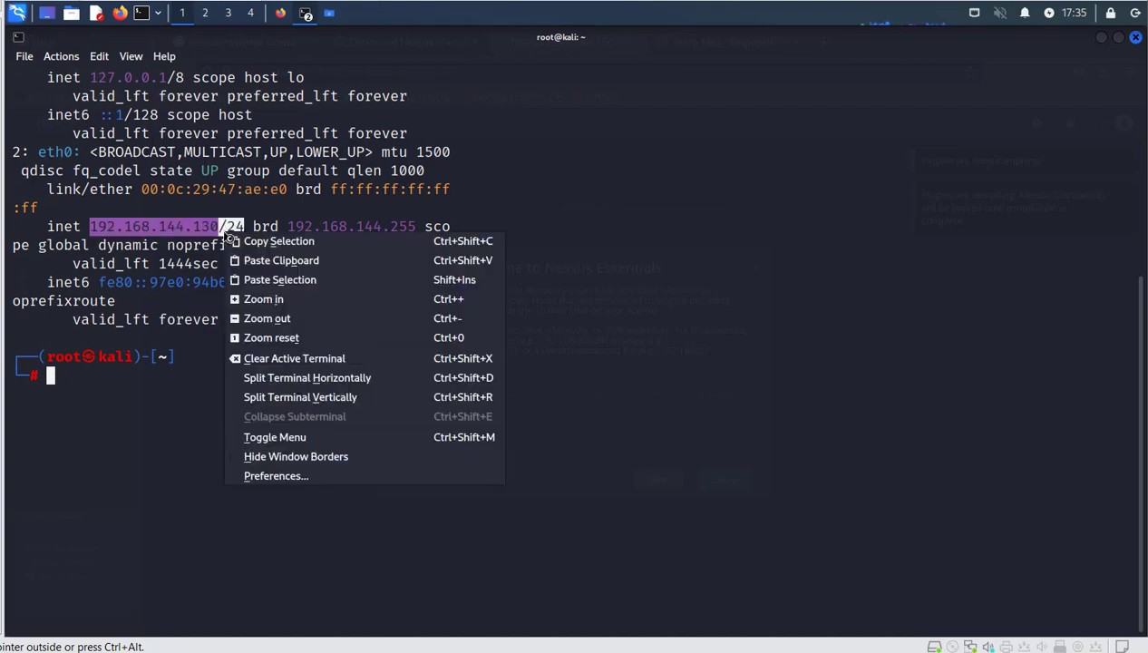
left_click(343, 245)
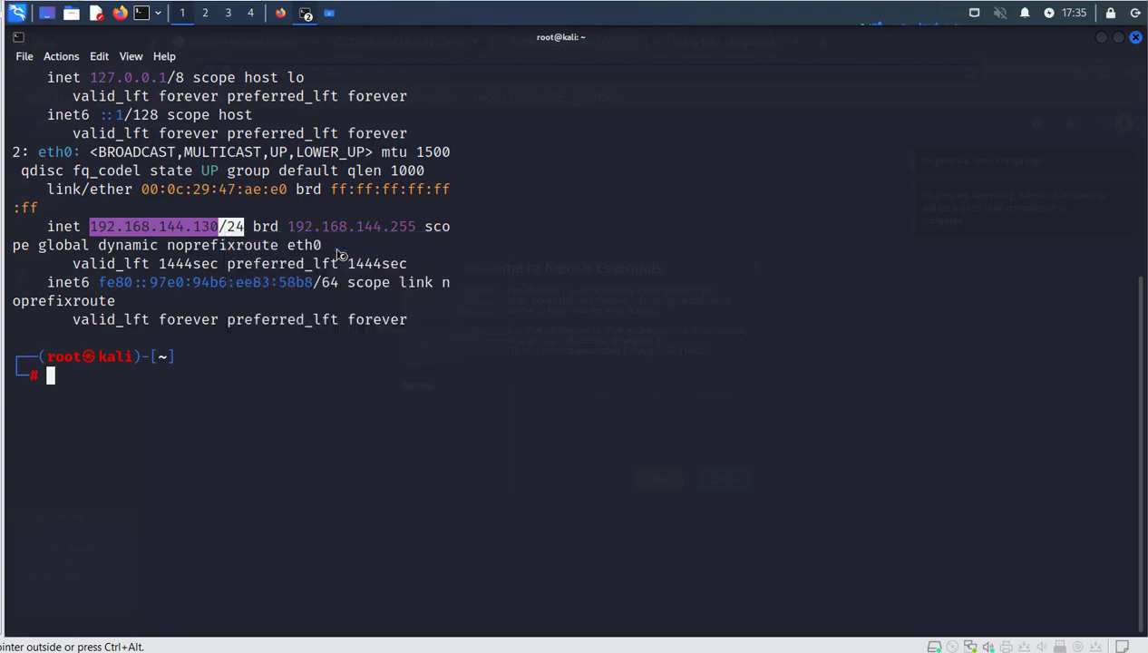
left_click(1103, 39)
left_click(591, 394)
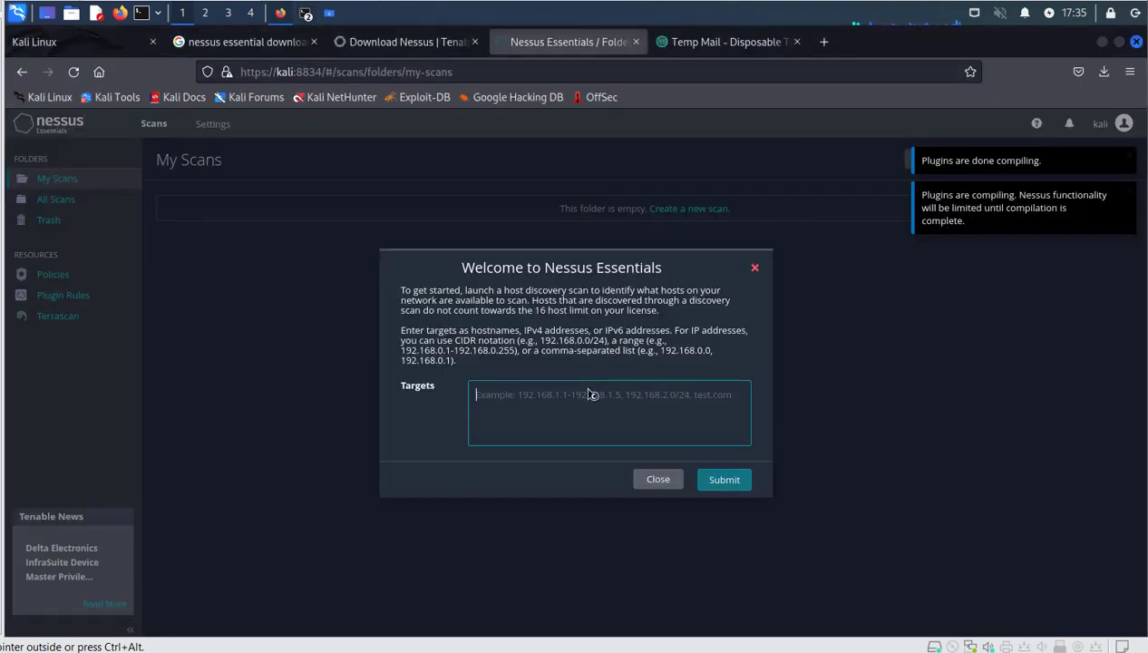
Paste 192.168.144.130/24 into Targets and submit the host discovery scan.
key("ctrl+v")
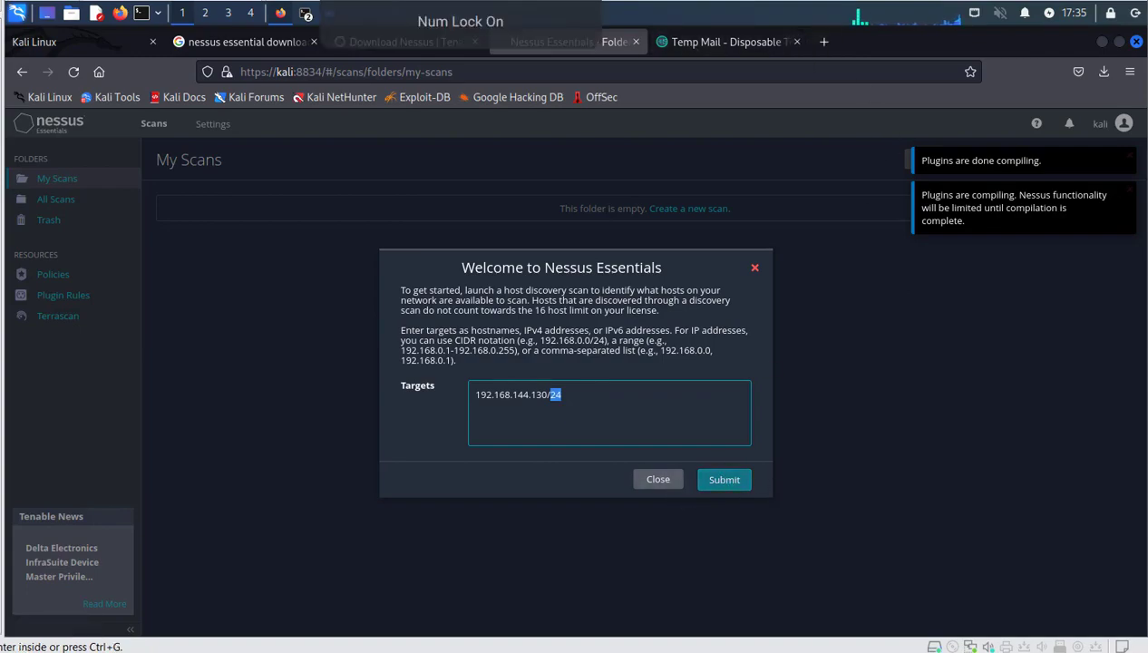
left_click(593, 2)
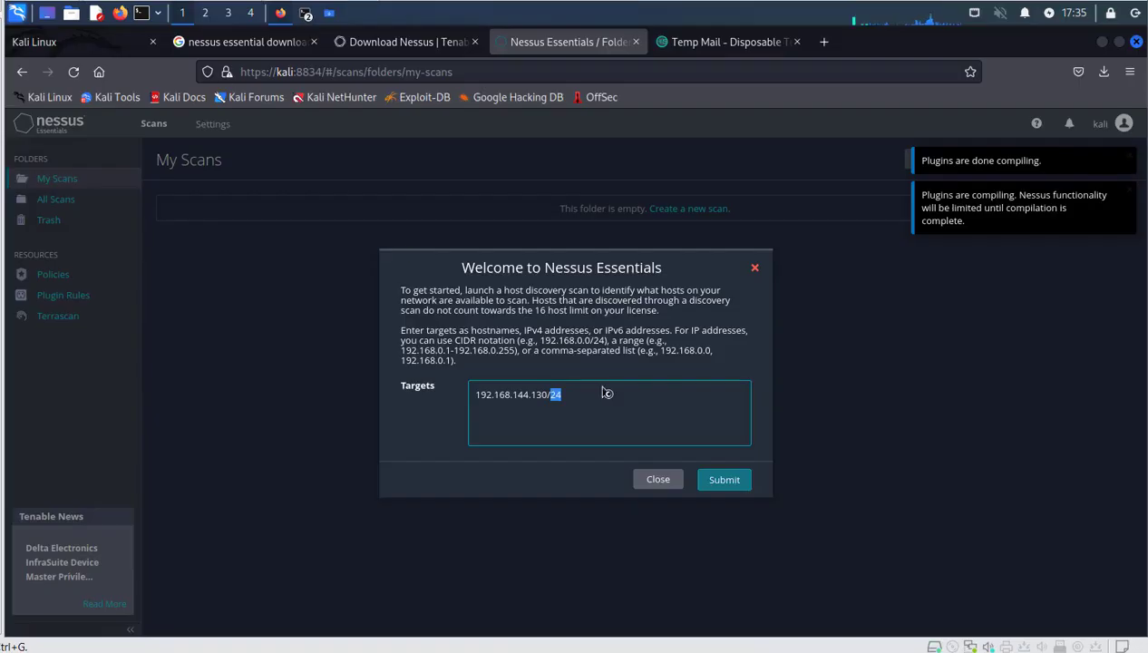
left_click(719, 480)
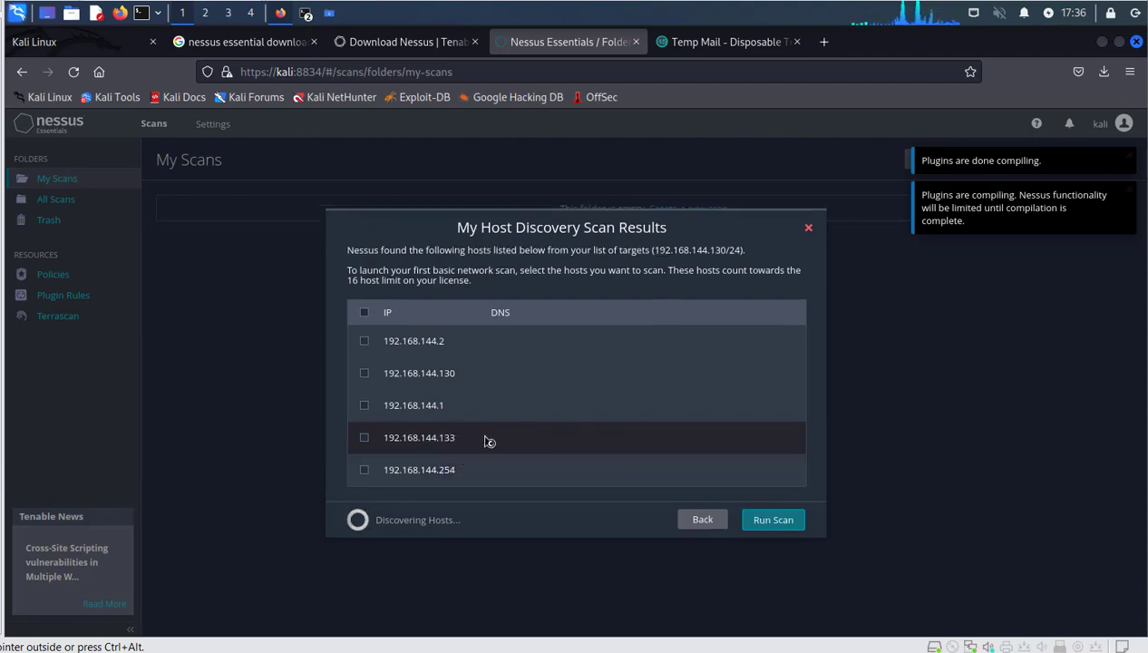
Launch a Basic Network Scan on all five discovered hosts and view 192.168.144.130's findings.
left_click(362, 314)
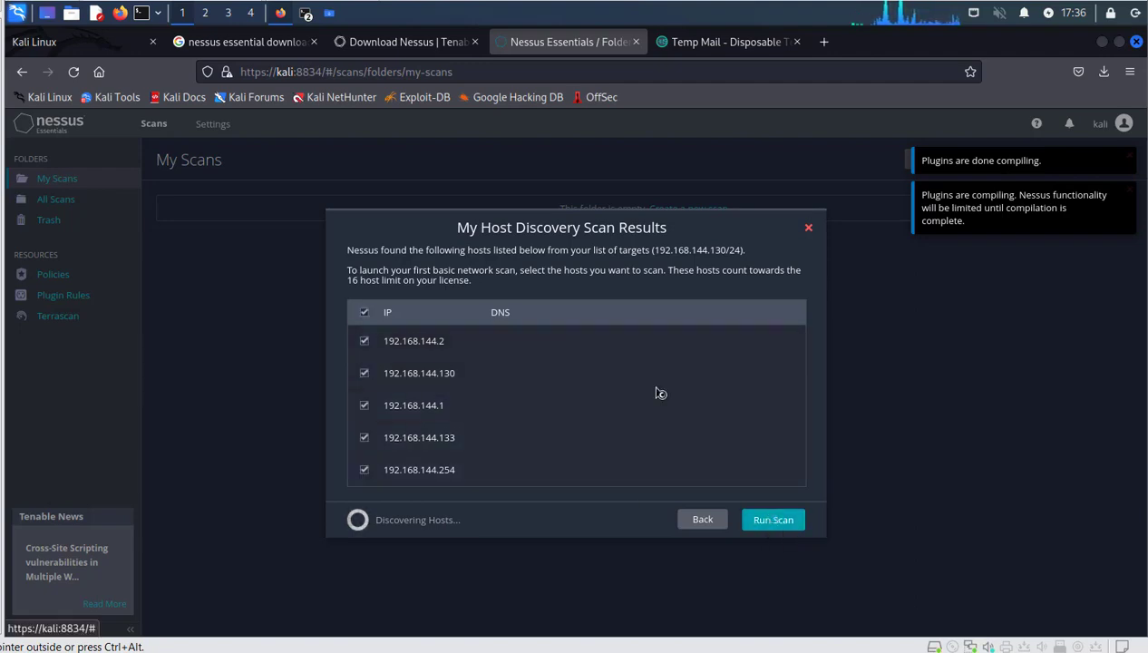
left_click(779, 524)
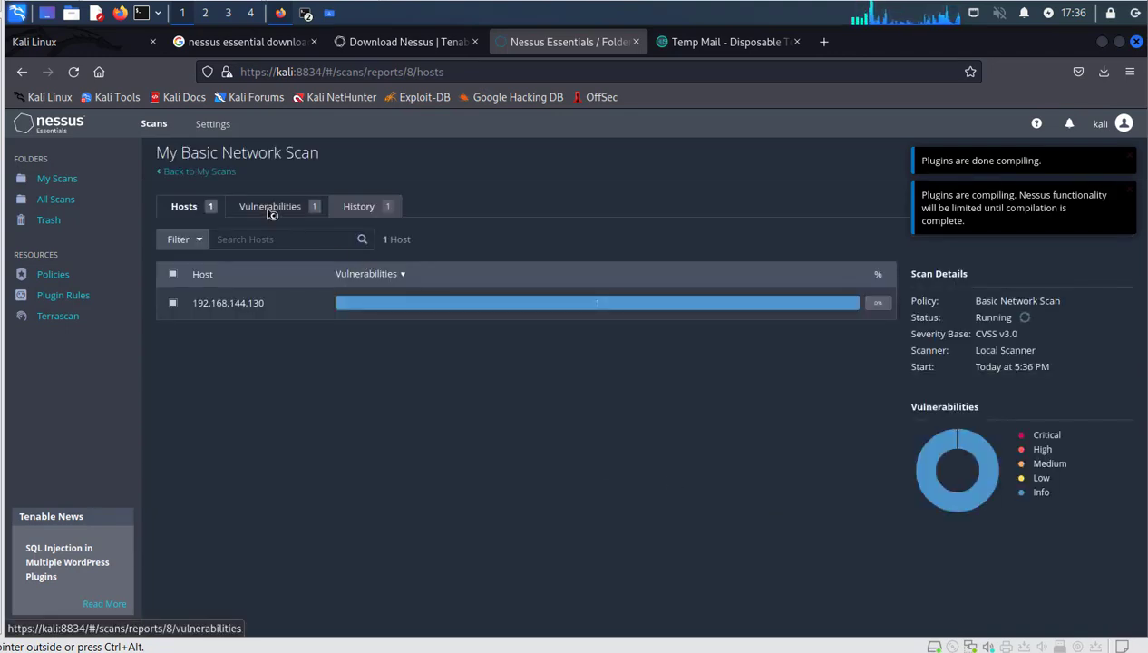
left_click(240, 309)
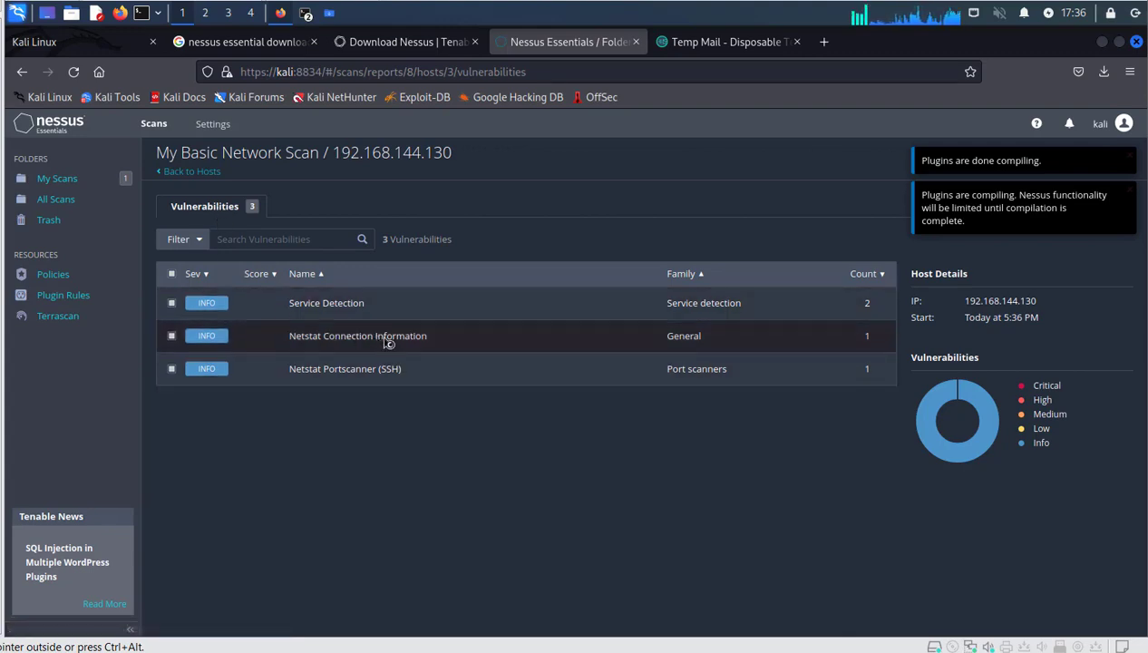
Open the Service Detection plugin #22964 details and select the host address 192.168.144.130.
left_click(348, 305)
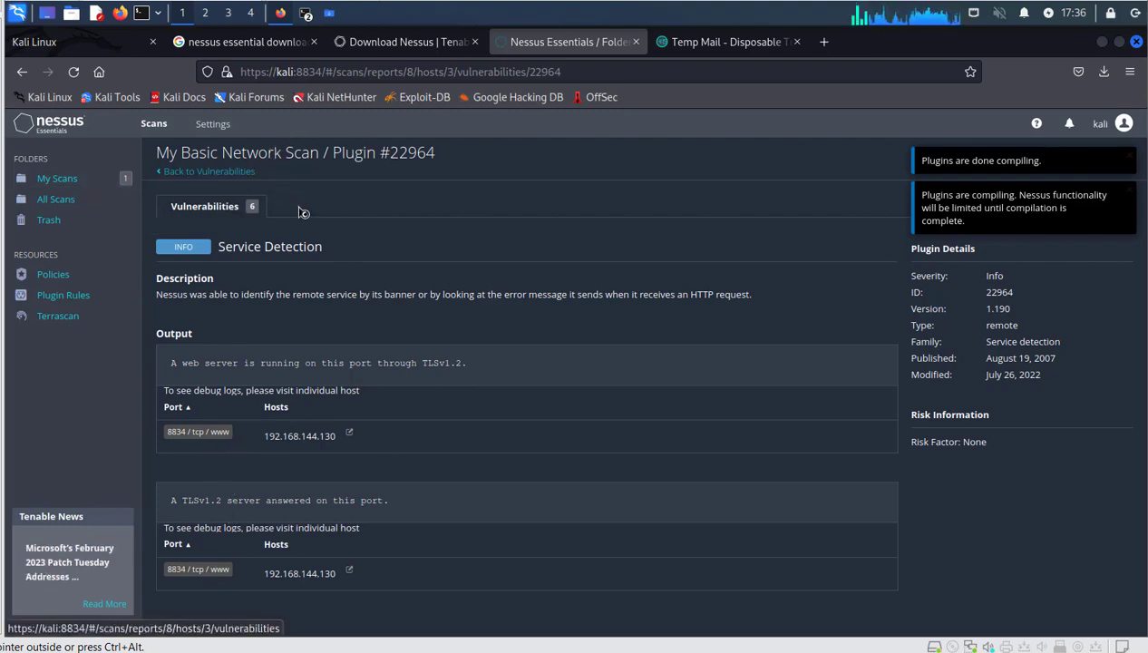
left_click(350, 433)
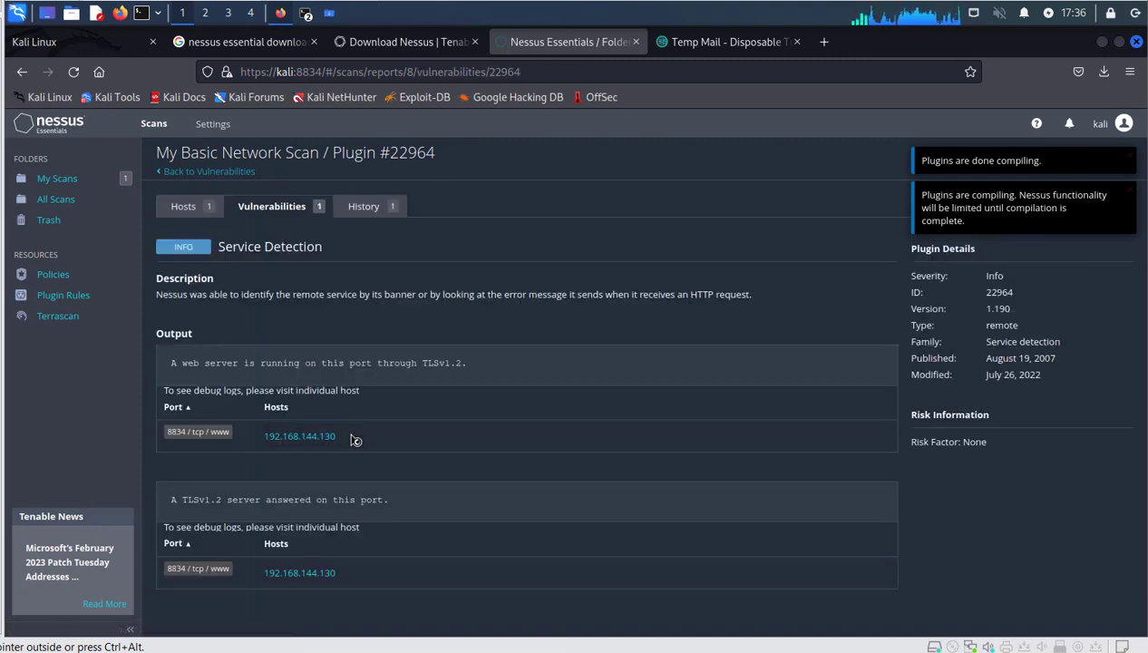
left_click_drag(259, 436, 345, 443)
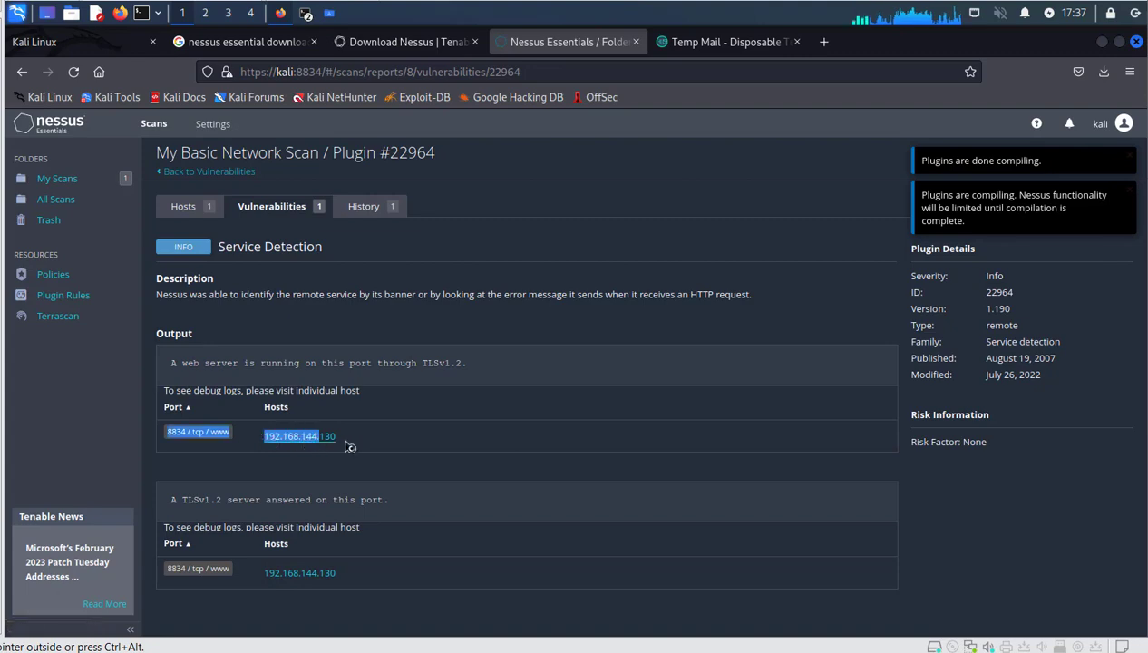
left_click(352, 441)
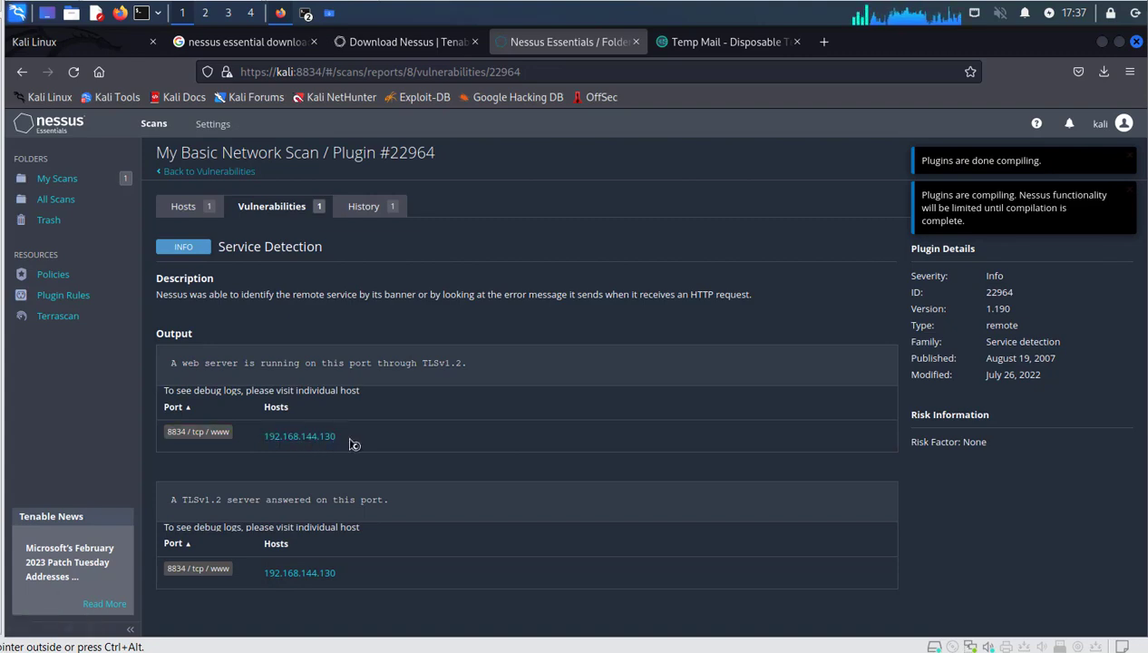
left_click_drag(263, 437, 334, 444)
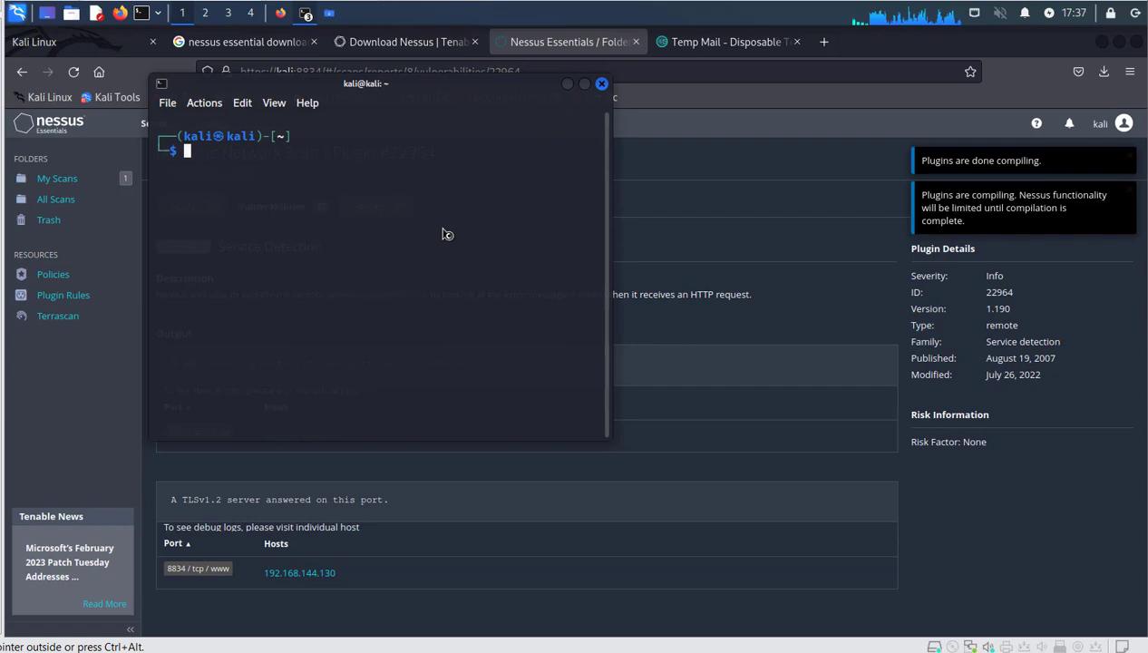
Become root with sudo su - and the account password.
type("sudo su -")
key("Return")
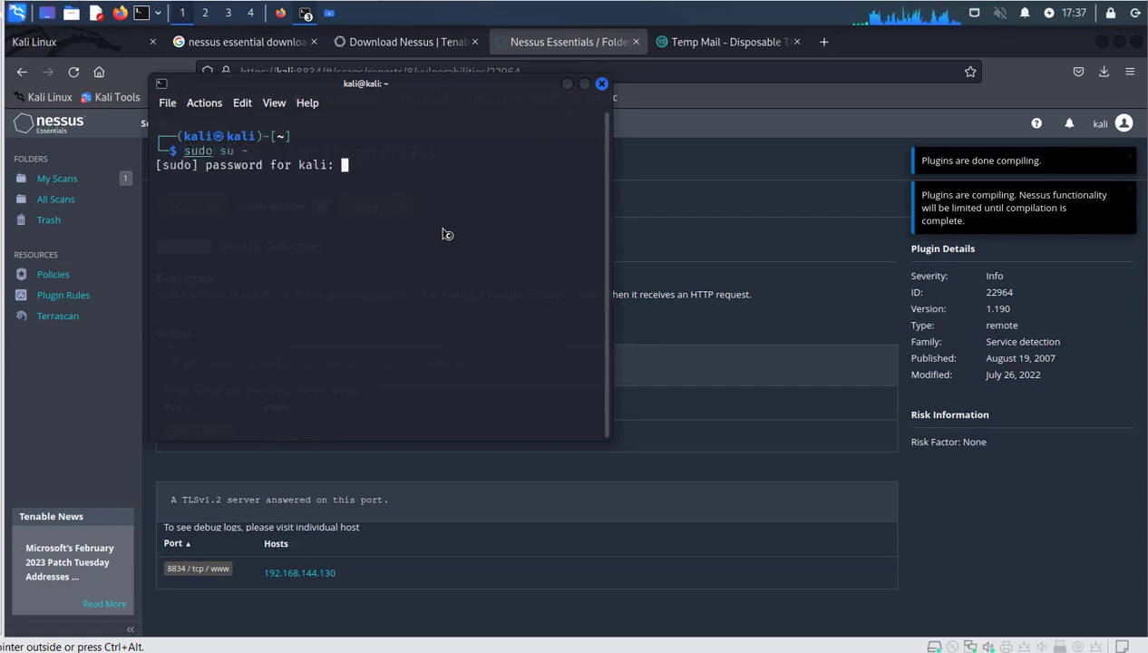
key("Return")
Run an nmap scan of 192.168.144.130.
type("nmap")
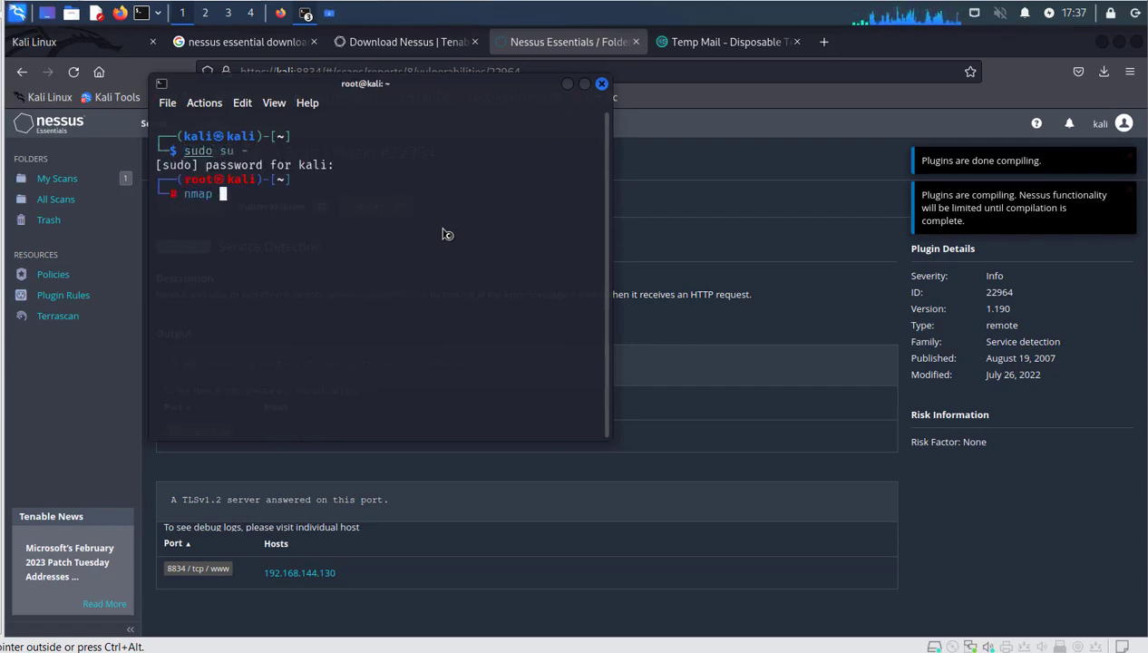
key("ctrl+shift+v")
key("Return")
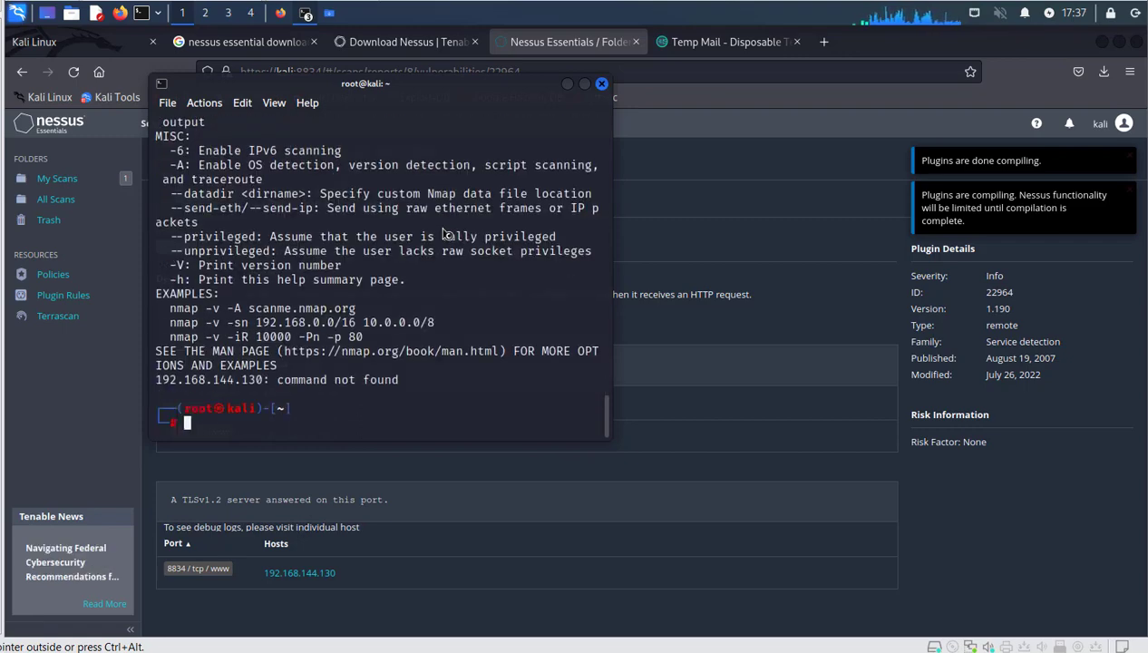
type("nmap ")
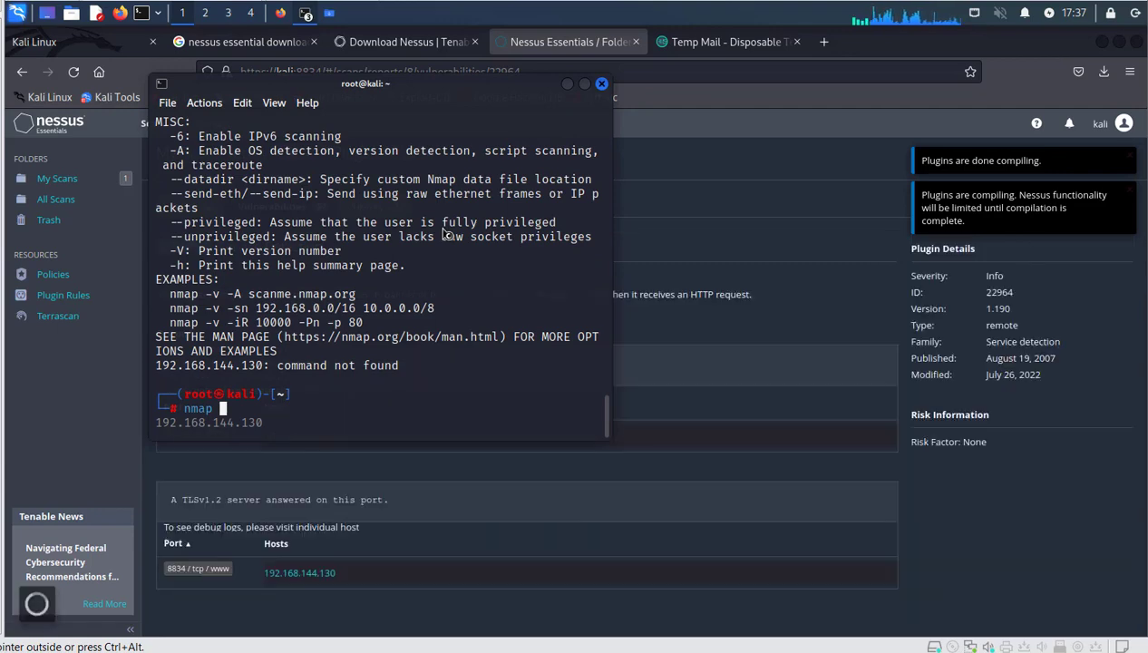
type("192.1")
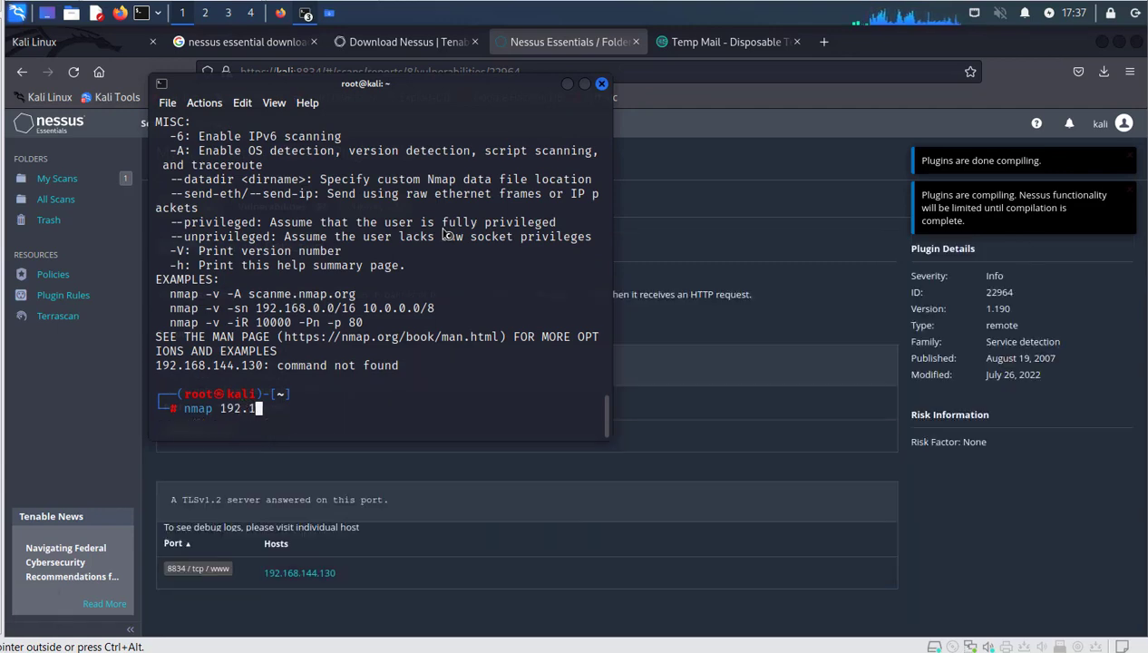
type("68.1")
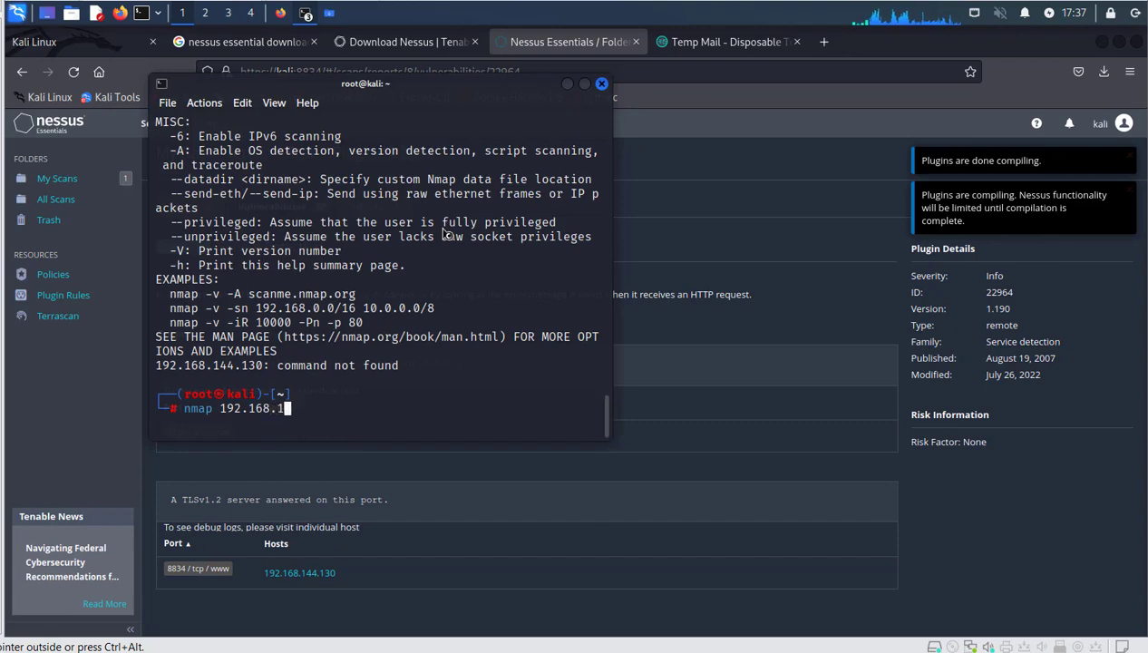
type("44.130")
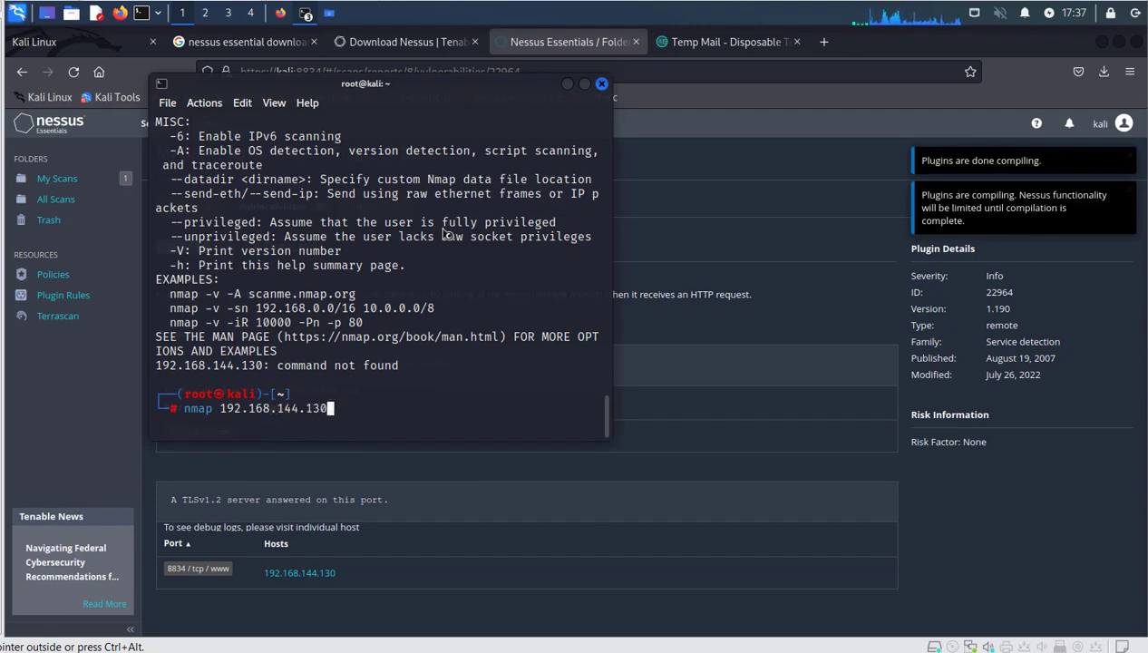
key("Return")
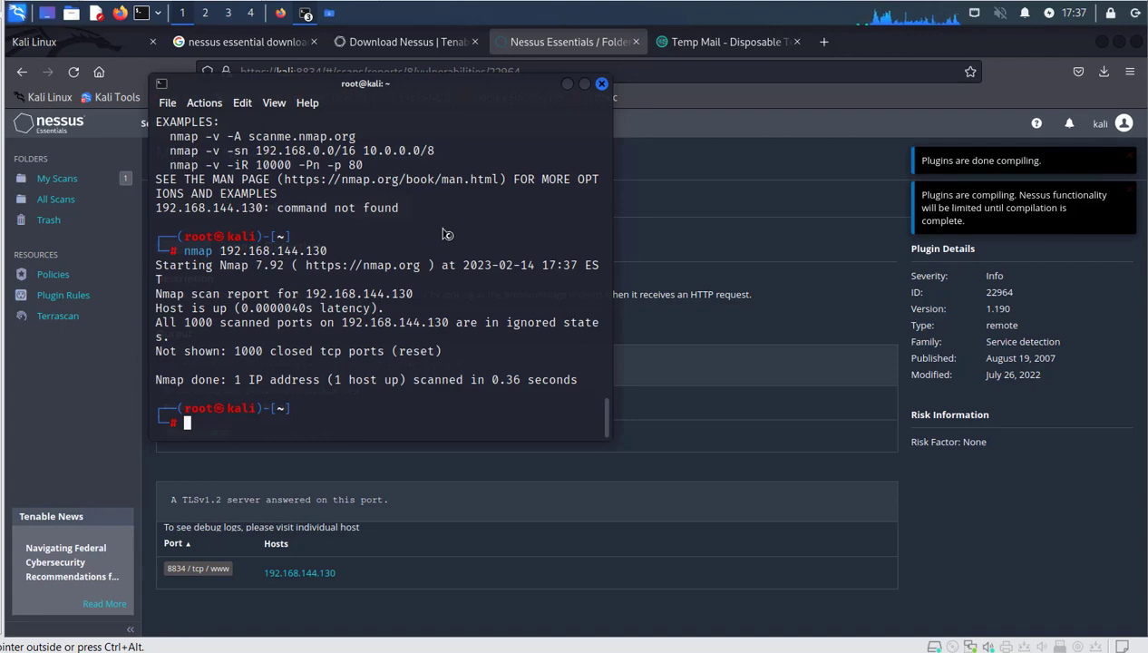
Rerun the nmap scan against 192.168.144.133 by editing the previous command.
key("Up")
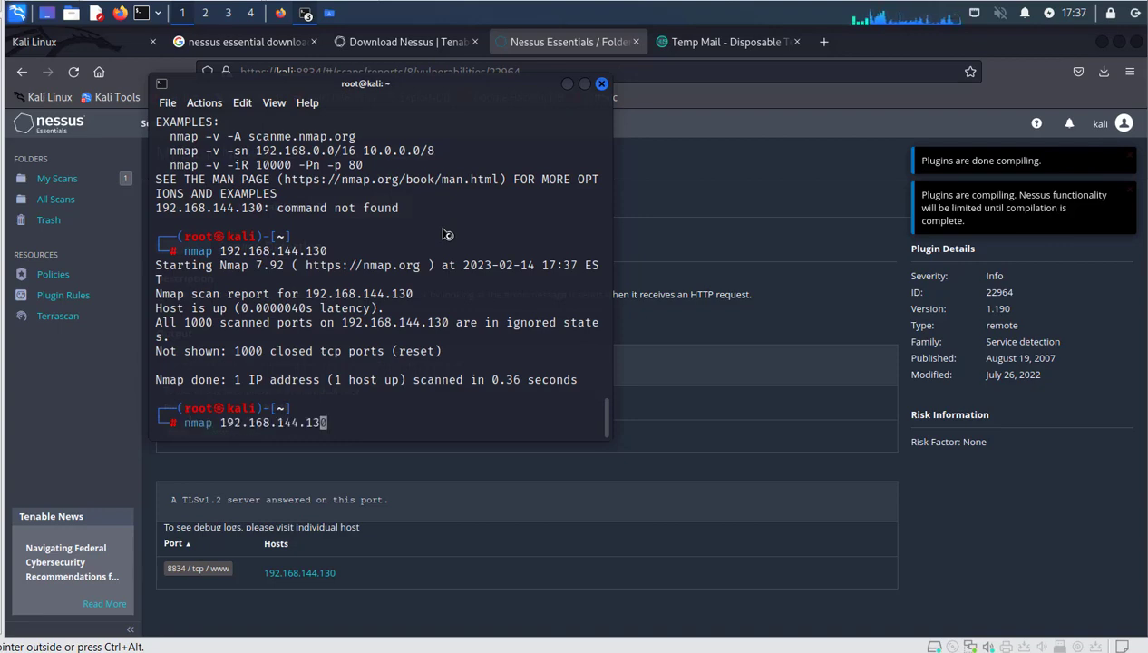
key("BackSpace")
type("3")
key("Return")
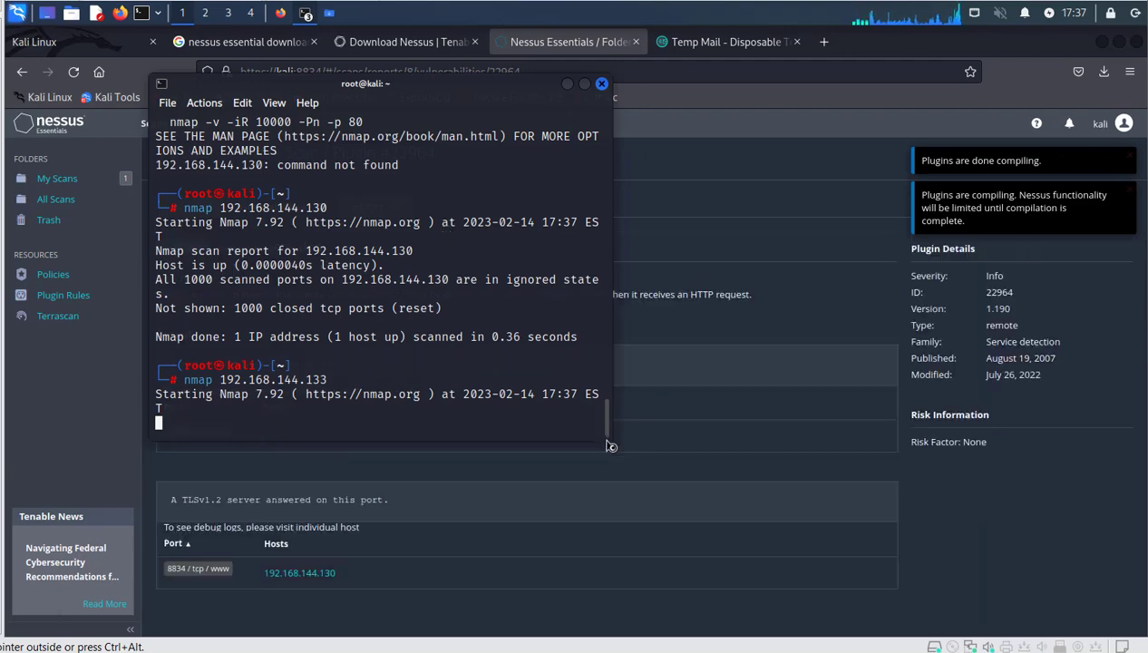
Widen the terminal, highlight the ftp, ssh, http and microsoft-ds ports, then hide it.
left_click_drag(611, 446, 941, 435)
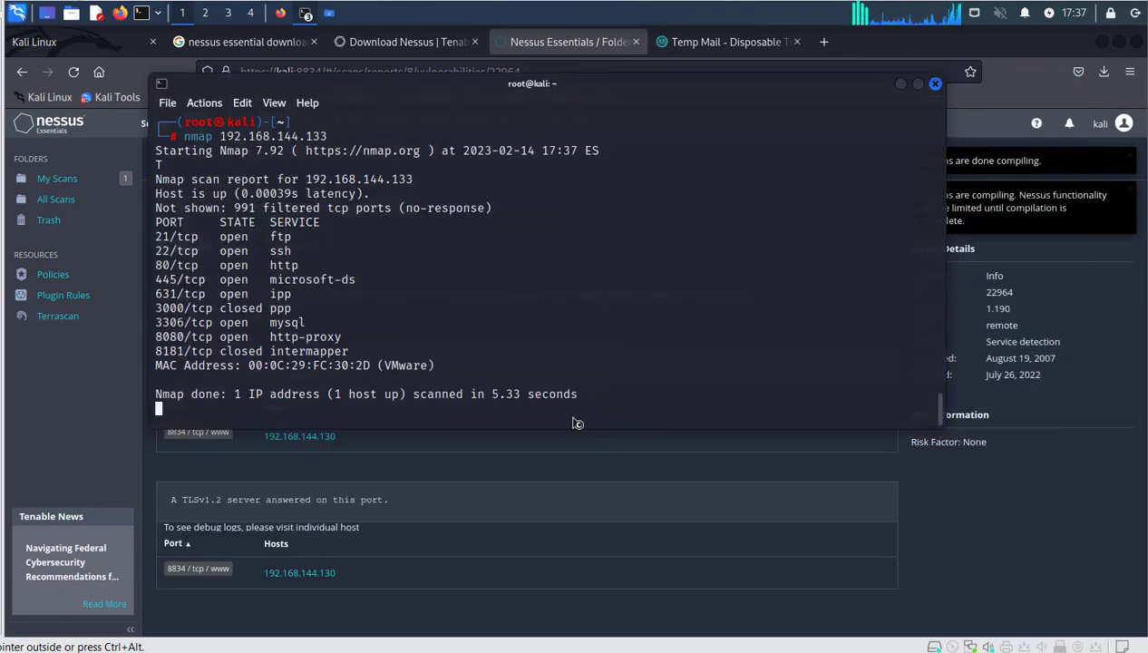
left_click_drag(448, 337, 150, 153)
left_click(292, 209)
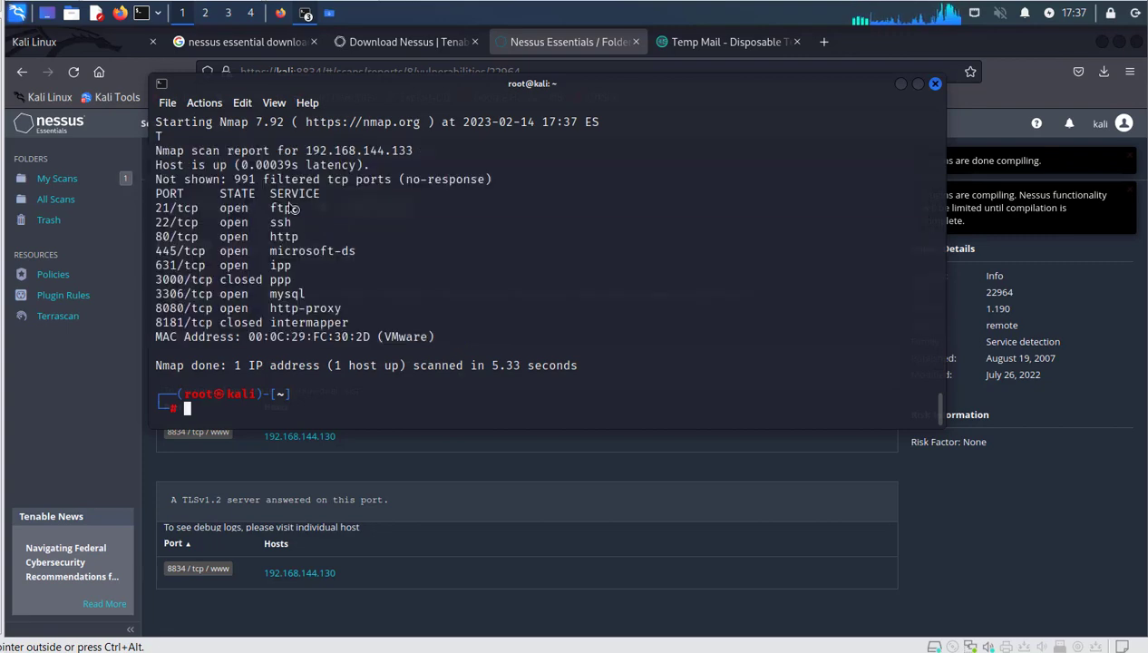
triple_click(293, 209)
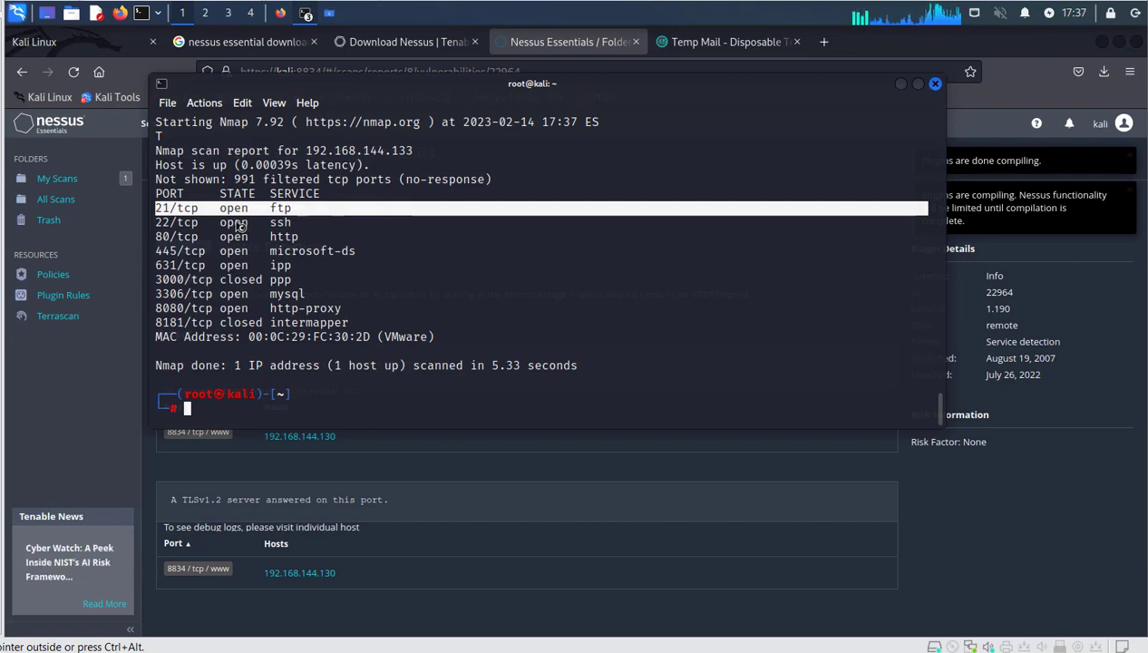
left_click(294, 233)
double_click(295, 226)
double_click(292, 237)
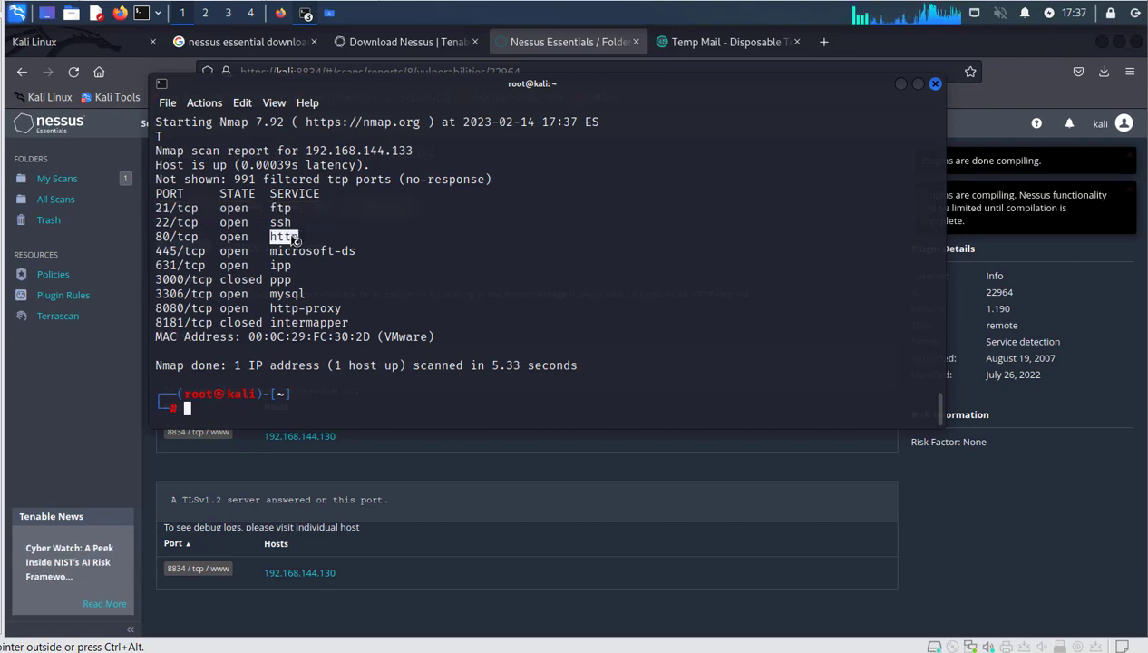
double_click(290, 252)
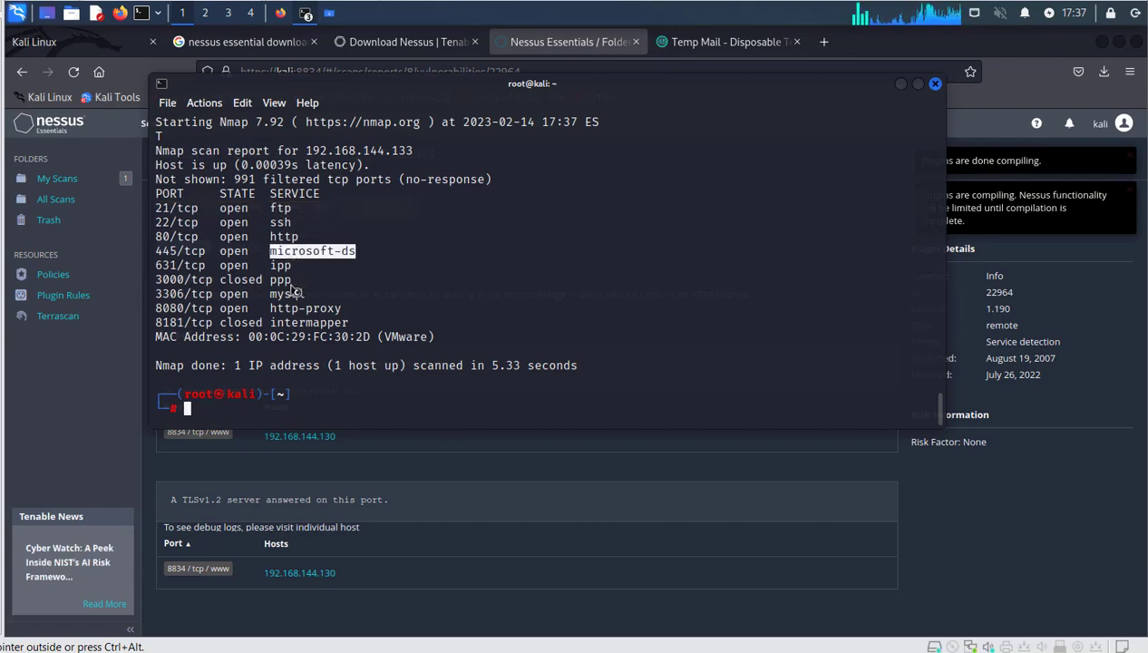
left_click(901, 83)
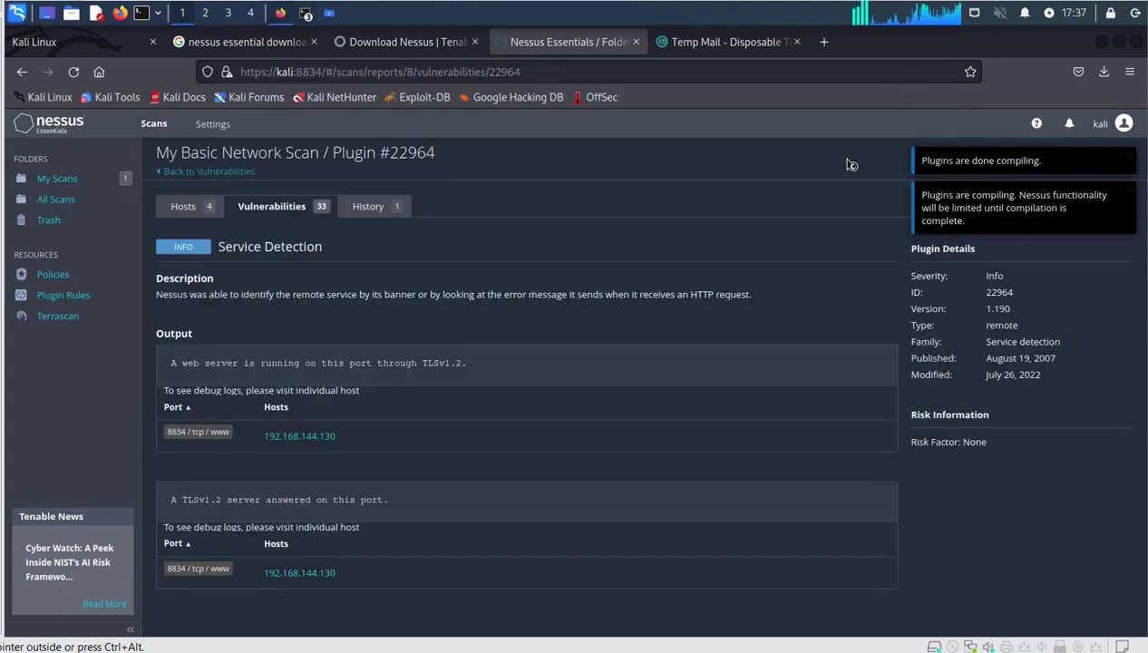
Review the 7 Info-level vulnerabilities on host 192.168.144.133, then return to My Scans.
left_click(184, 205)
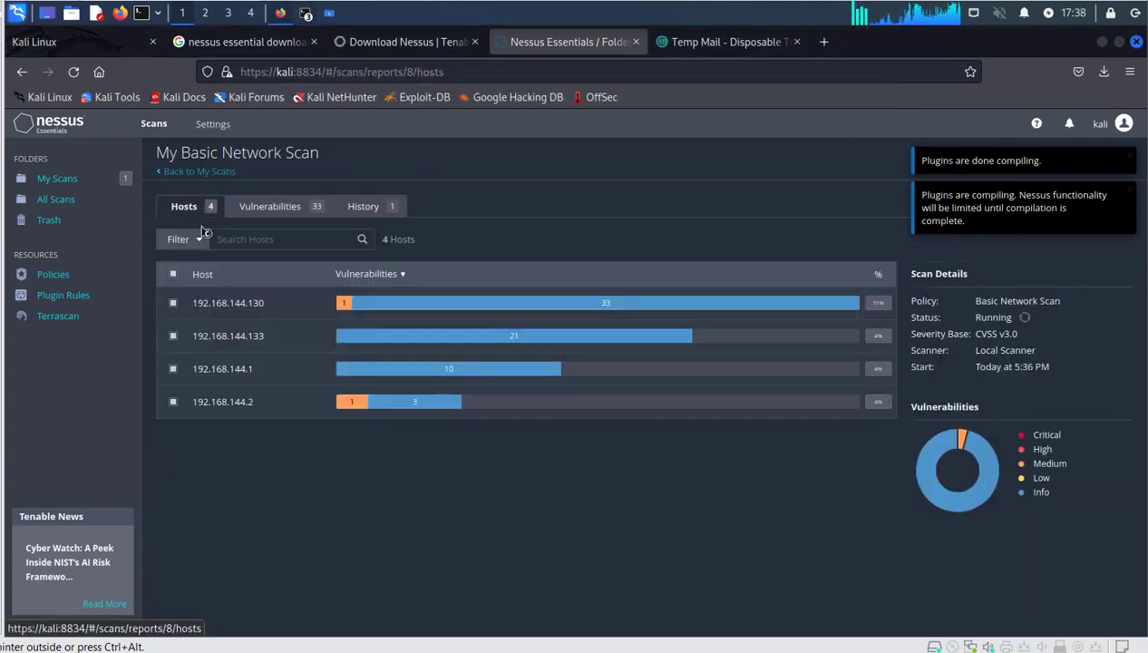
left_click(270, 342)
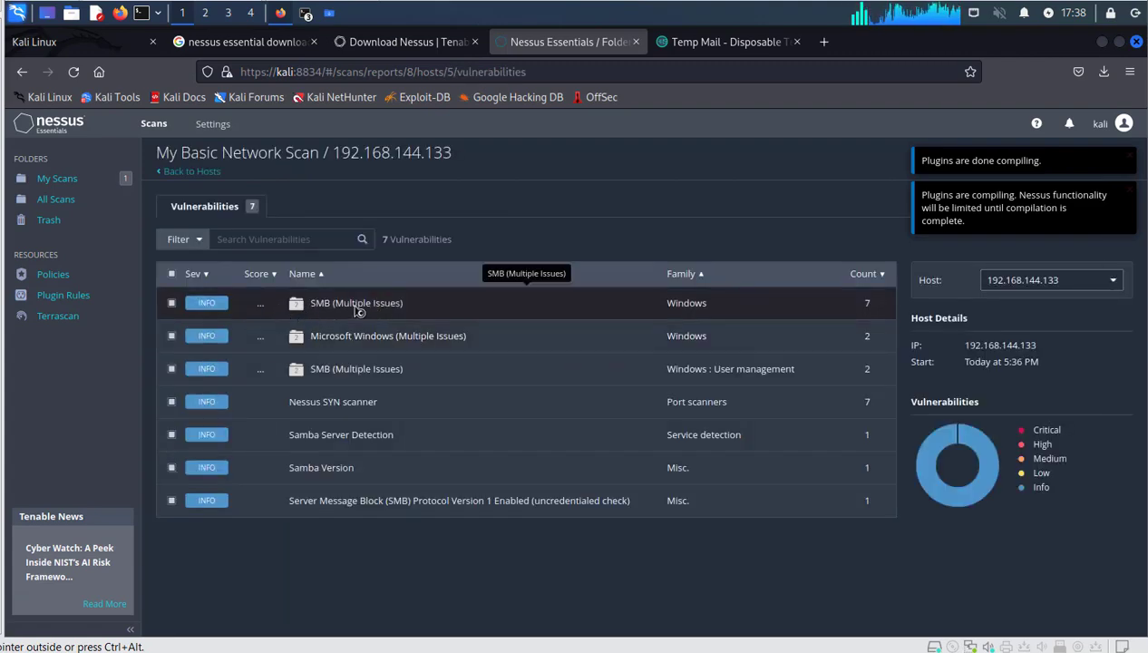
left_click(211, 212)
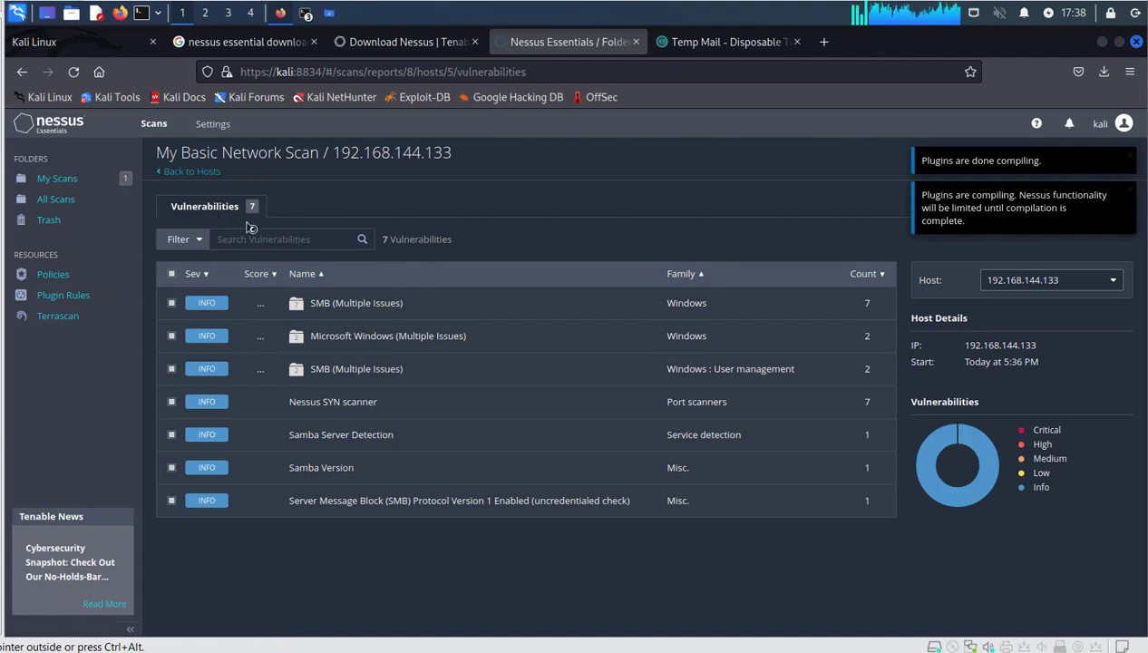
left_click(89, 180)
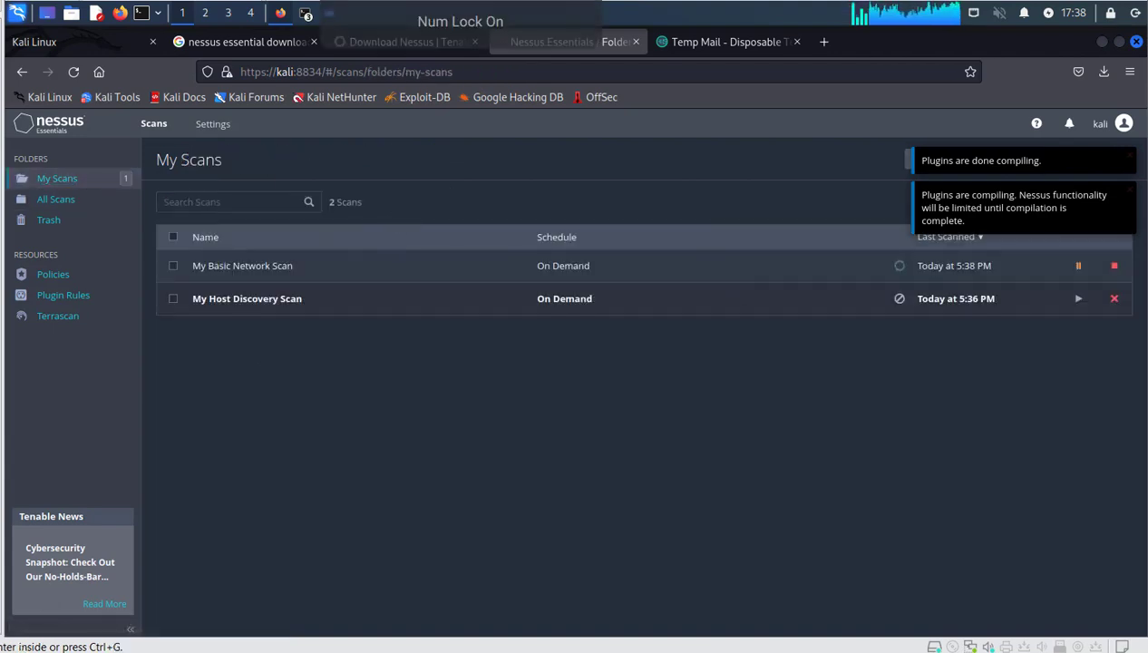